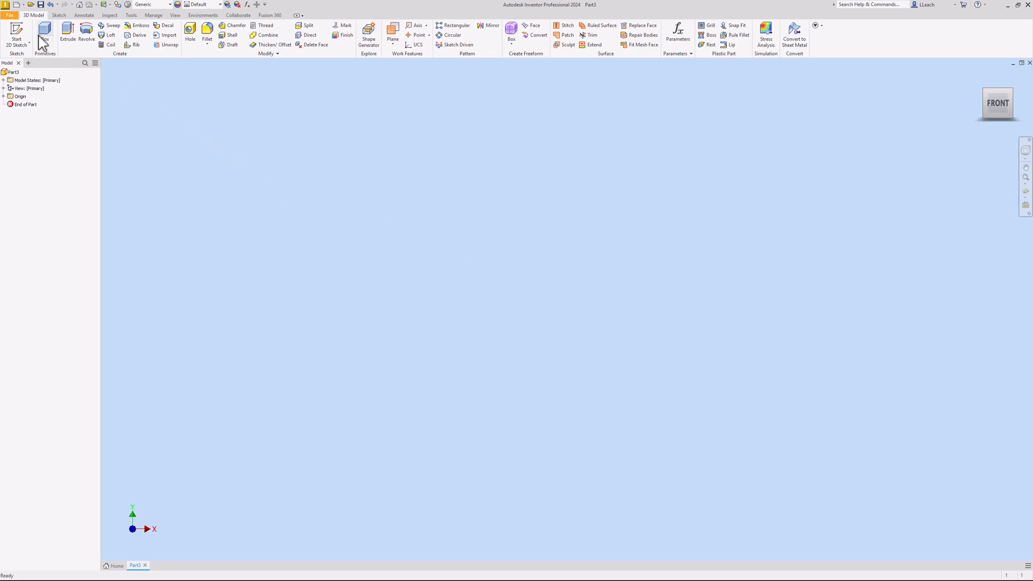
Start a sketch on the XY plane and draw a two-point rectangle from the origin (about 43.4 × 17.4 mm)
left_click(16, 33)
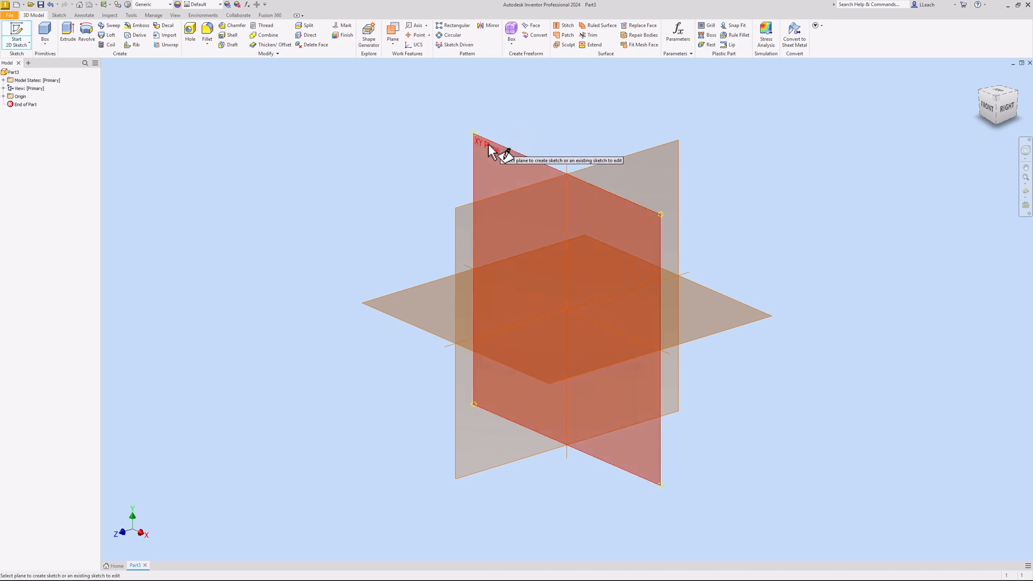
left_click(493, 147)
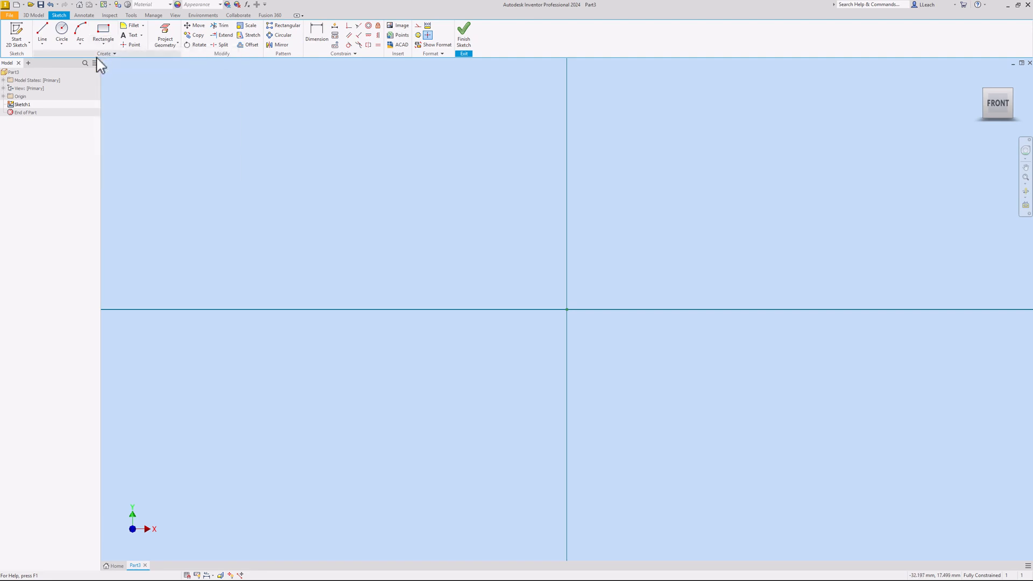
left_click(106, 45)
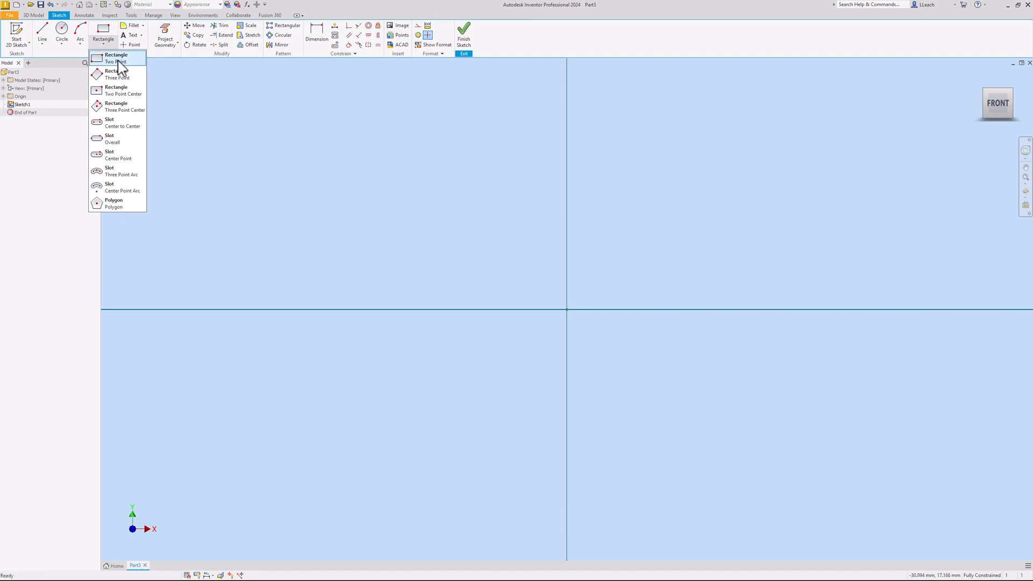
left_click(120, 65)
mouse_move(479, 202)
middle_mouse_down()
mouse_move(318, 235)
mouse_move(263, 253)
mouse_move(239, 277)
middle_mouse_up()
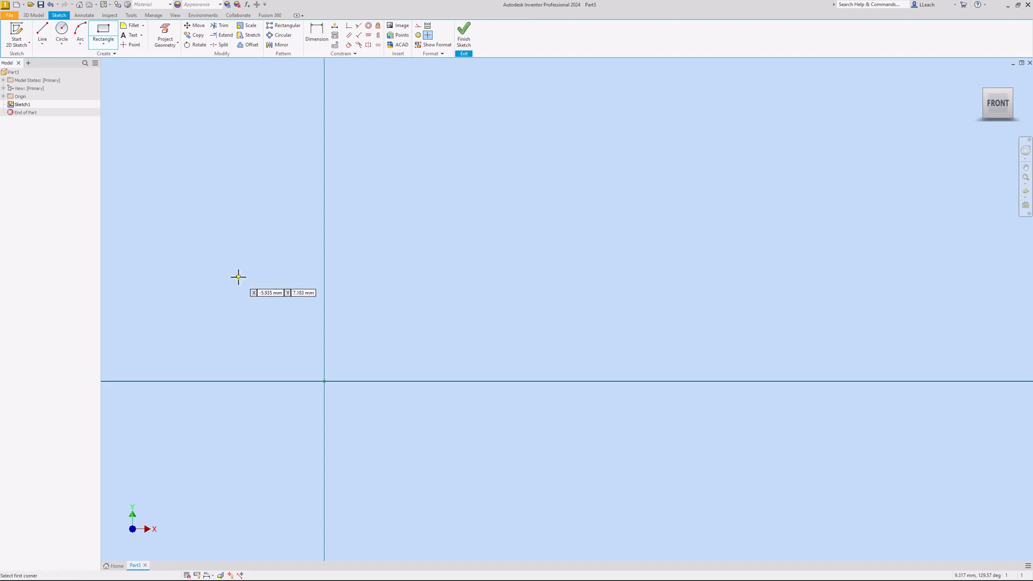
mouse_move(325, 296)
middle_mouse_down()
mouse_move(376, 281)
mouse_move(328, 296)
mouse_move(279, 291)
middle_mouse_up()
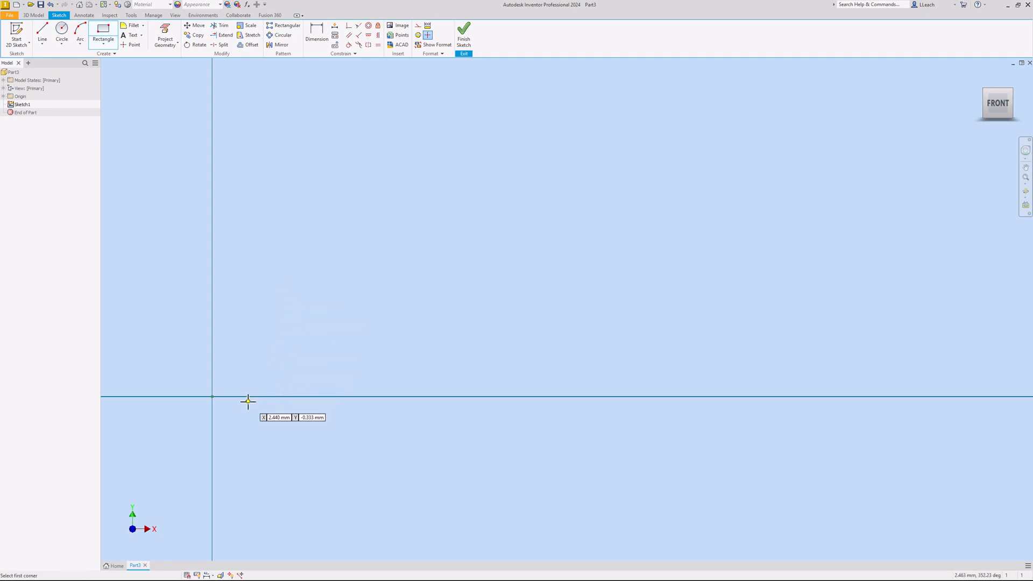
left_click(213, 396)
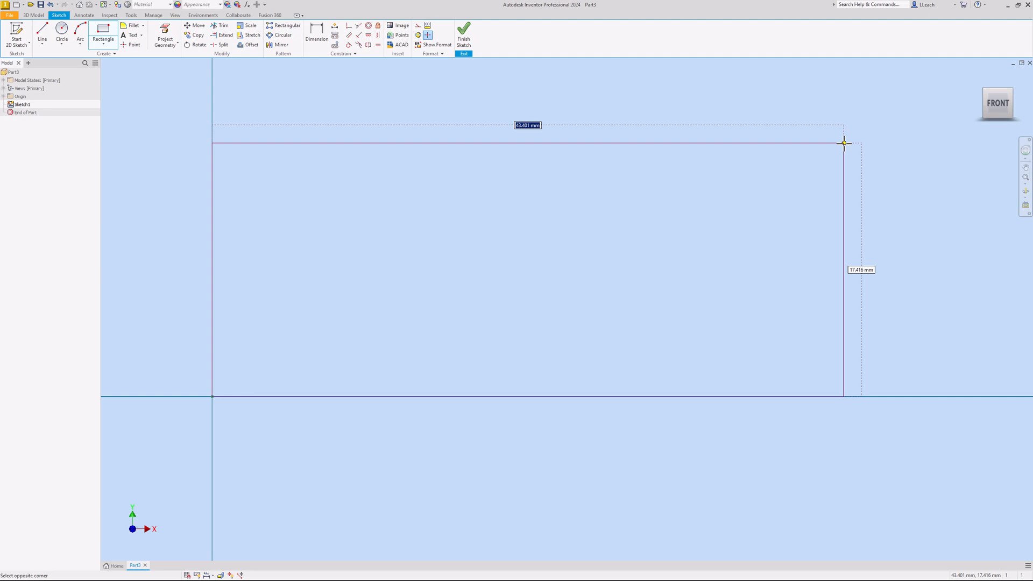
left_click(844, 143)
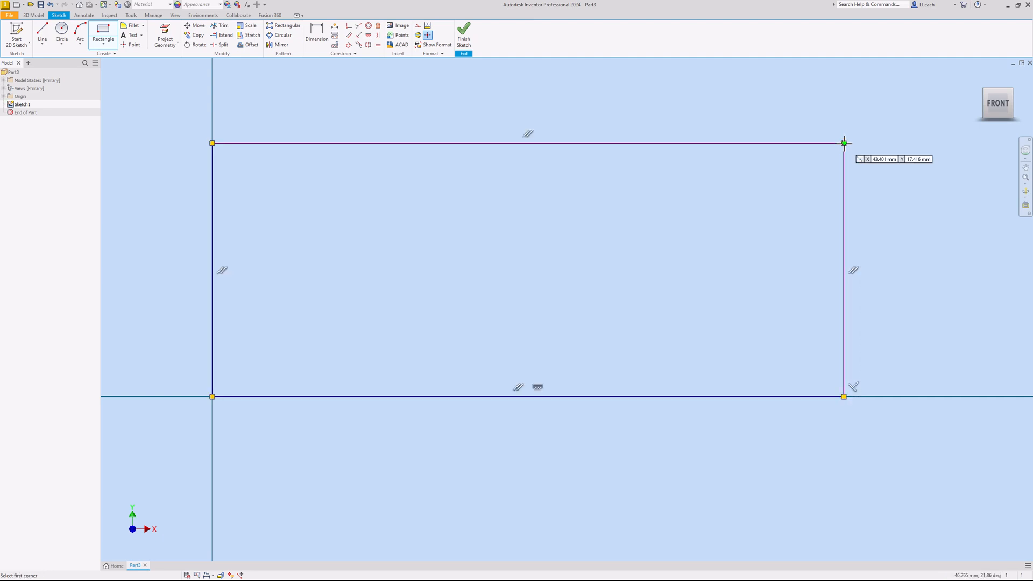
right_click(689, 120)
Dimension the rectangle's top edge to a 250 mm width
left_click(725, 123)
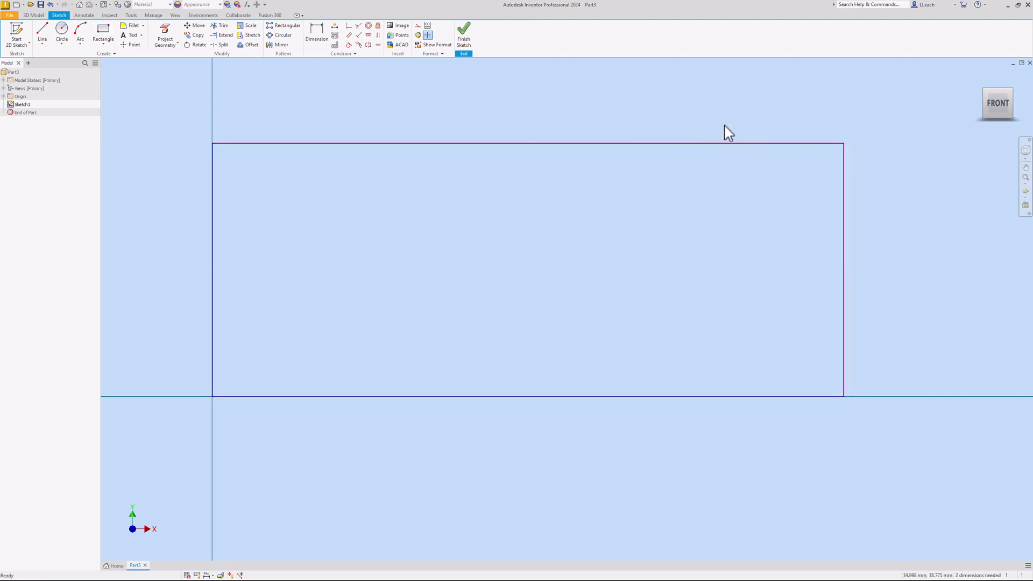
left_click(323, 37)
left_click(501, 145)
middle_click_drag(509, 99, 502, 169)
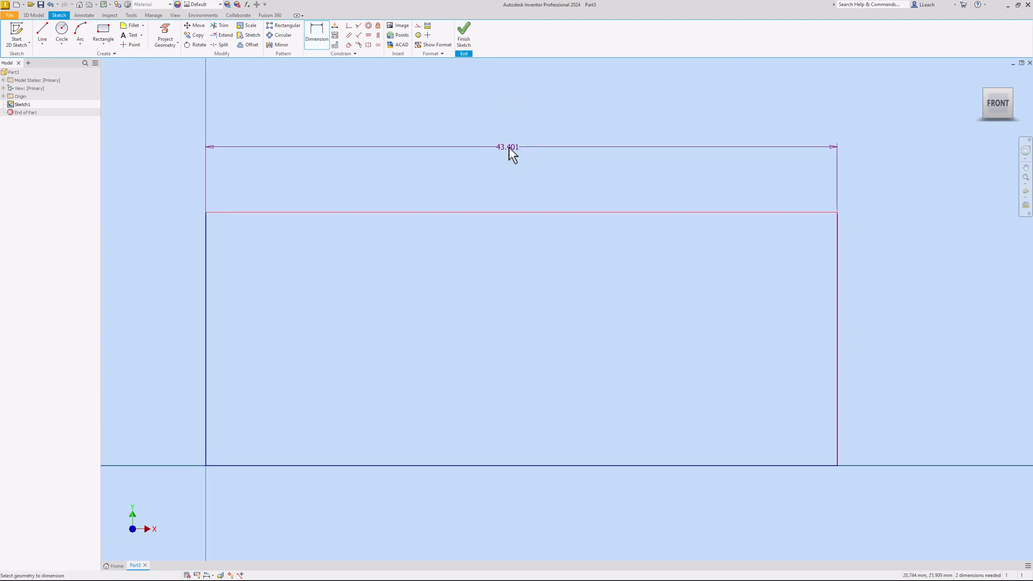
left_click(533, 134)
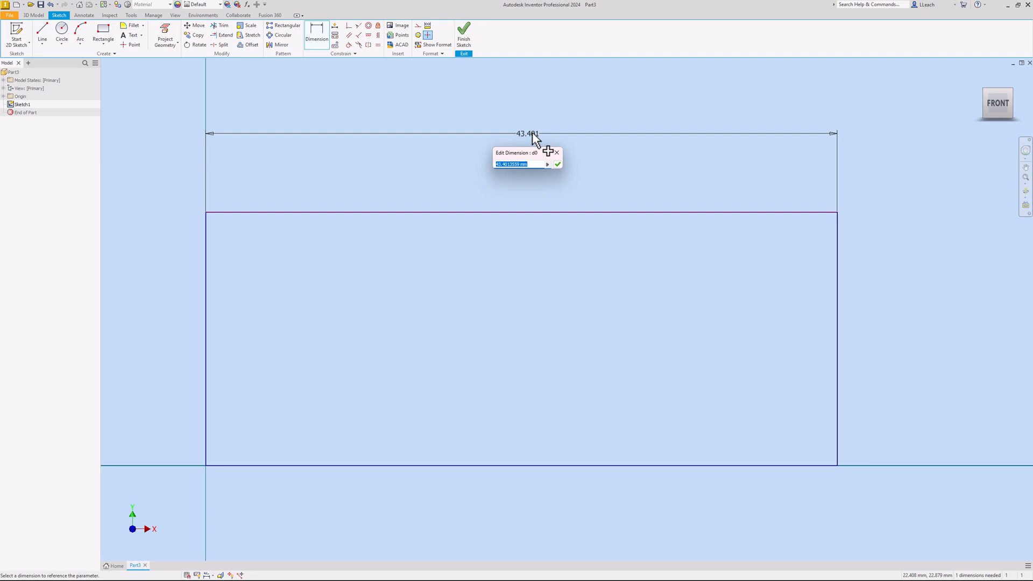
type("250")
key("Return")
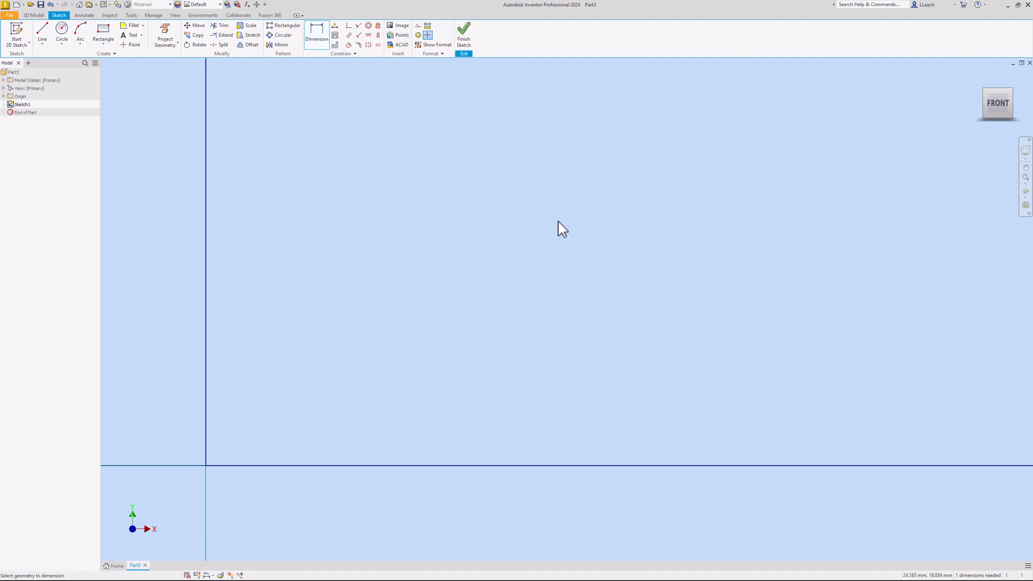
scroll(563, 229, "down", 10)
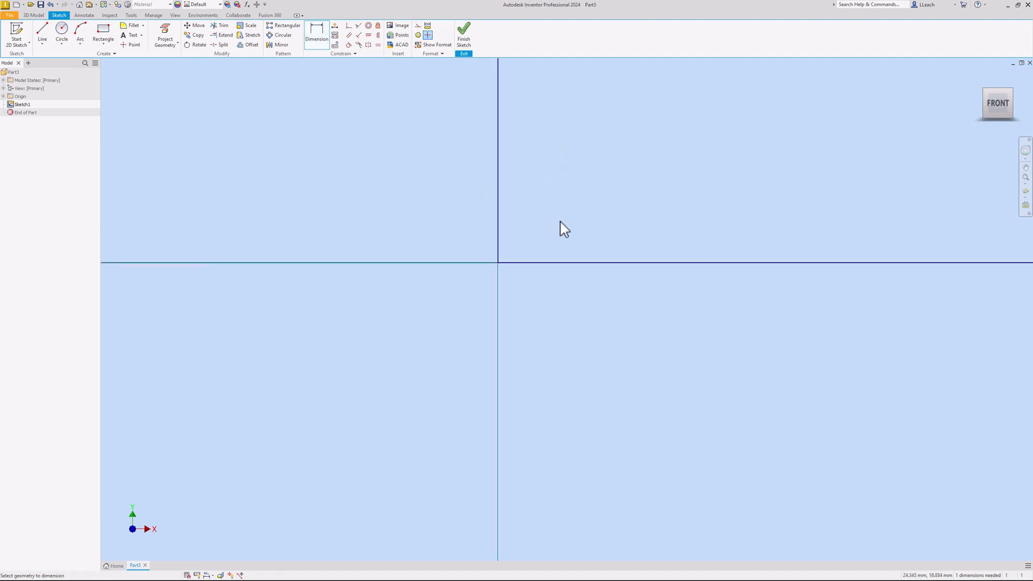
middle_click_drag(526, 253, 457, 272)
key("Escape")
left_click_drag(535, 179, 534, 138)
Dimension the right edge to a 120 mm height, fully constraining Sketch1
left_click(316, 33)
left_click(713, 251)
left_click(779, 253)
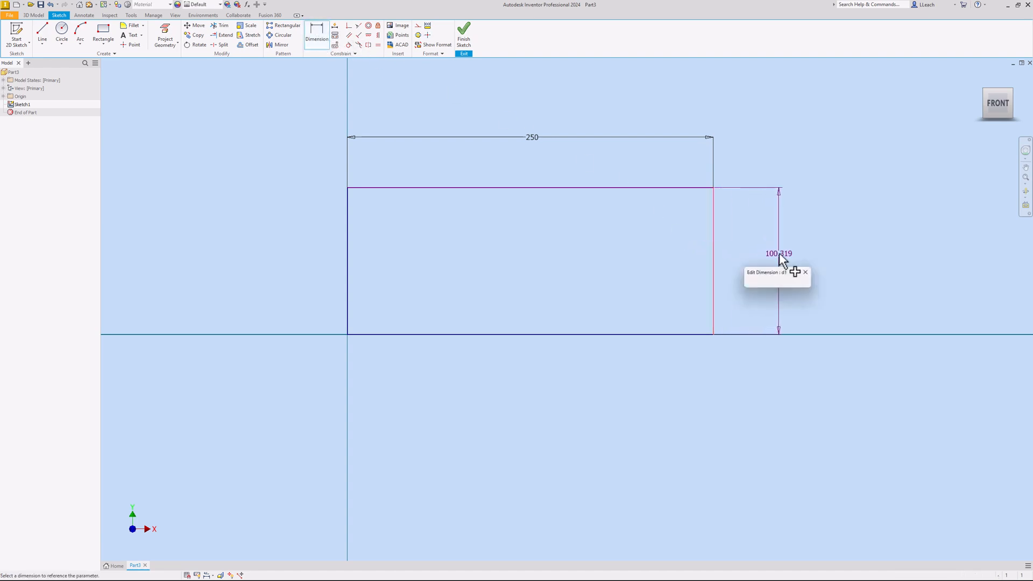
type("120")
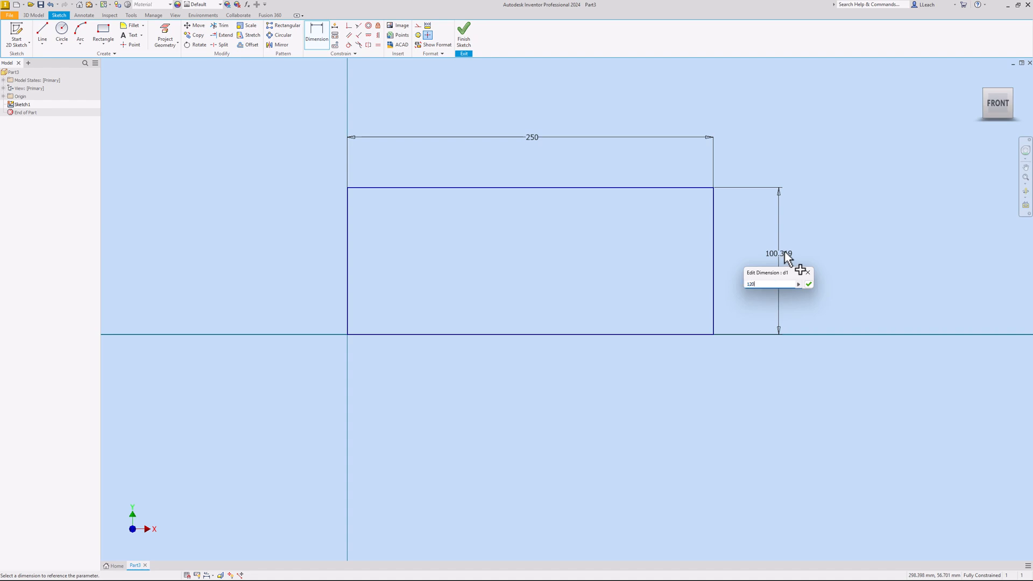
key("Return")
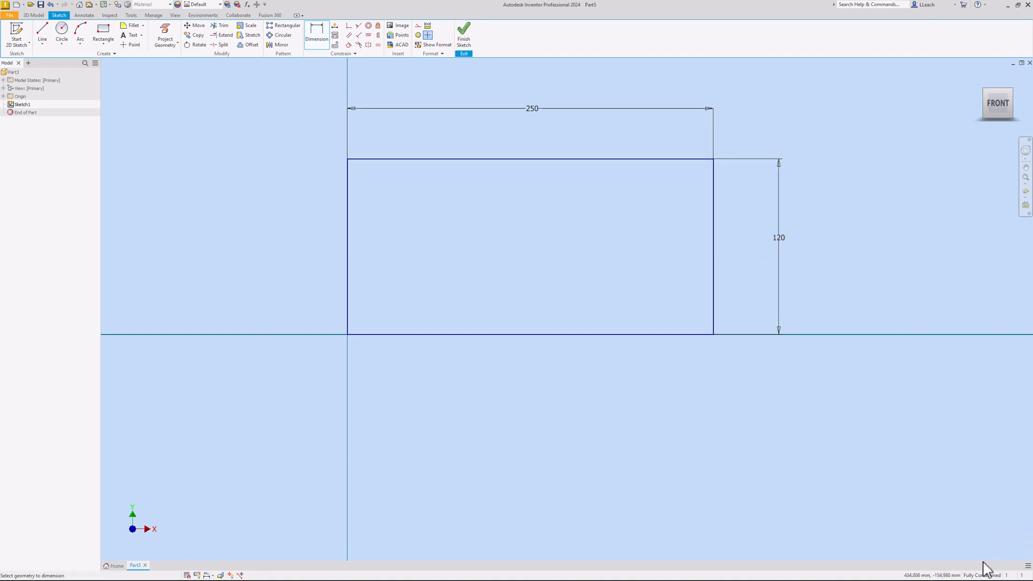
Finish the sketch and extrude it symmetrically 175 mm into a solid block
left_click(474, 48)
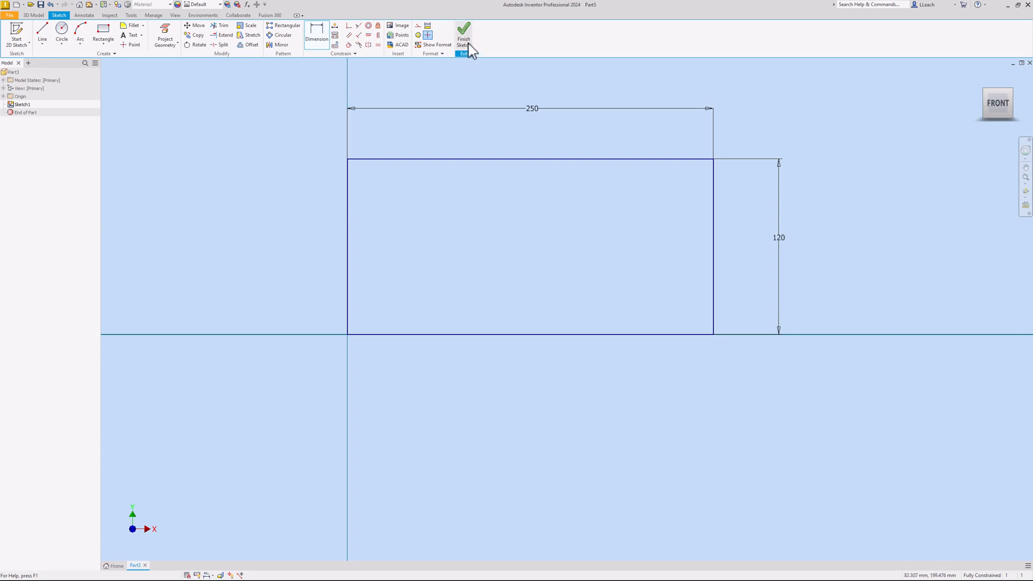
key("F2")
mouse_move(554, 212)
left_mouse_down()
mouse_move(403, 293)
mouse_move(396, 319)
left_mouse_up()
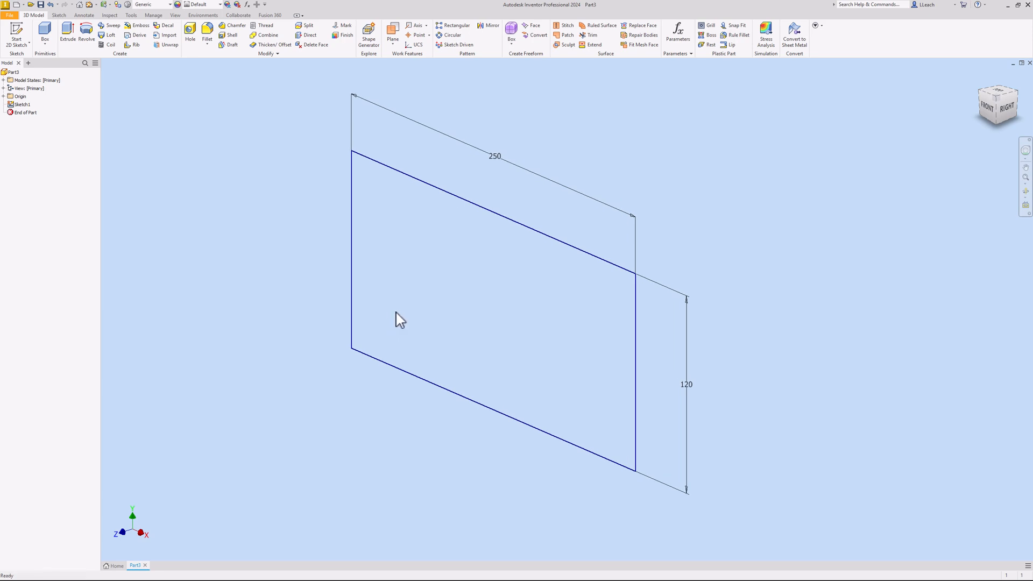
left_click(77, 35)
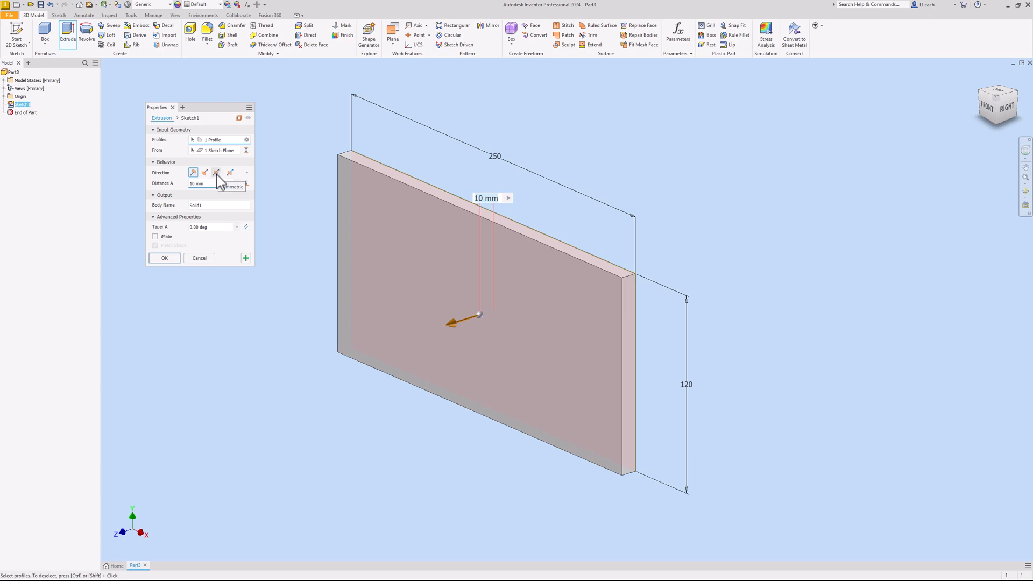
left_click(216, 172)
left_click(205, 184)
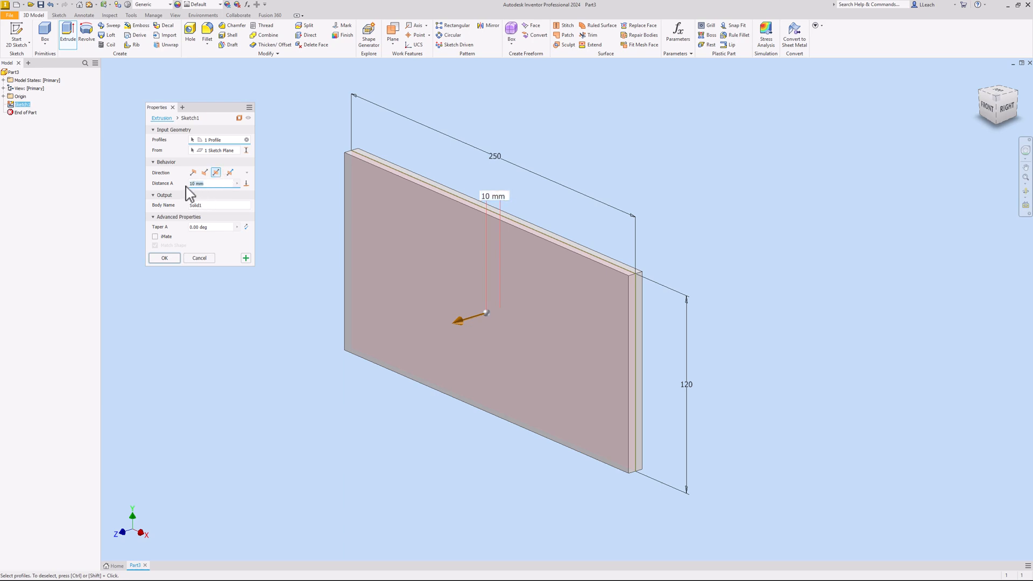
type("175")
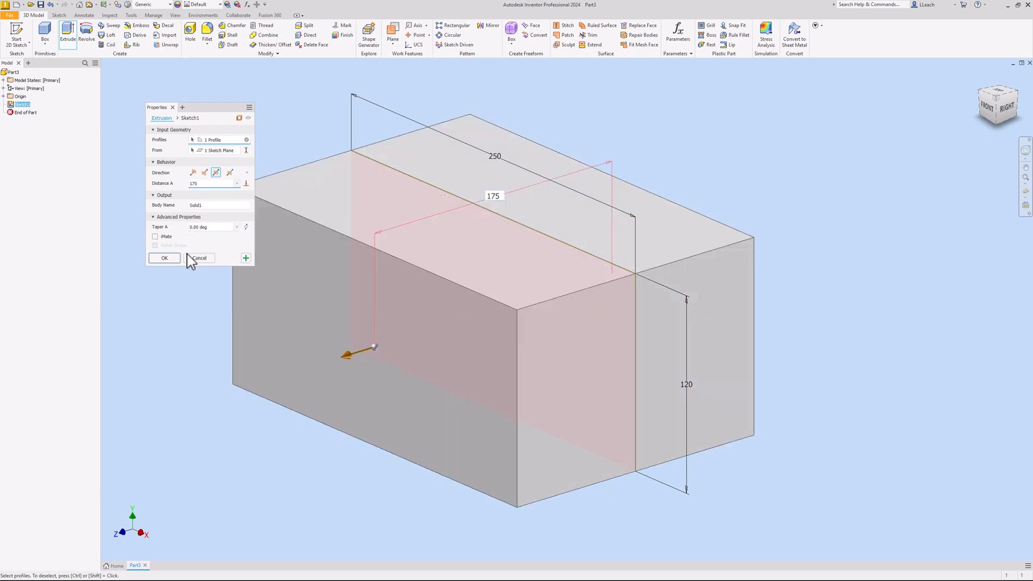
left_click(169, 257)
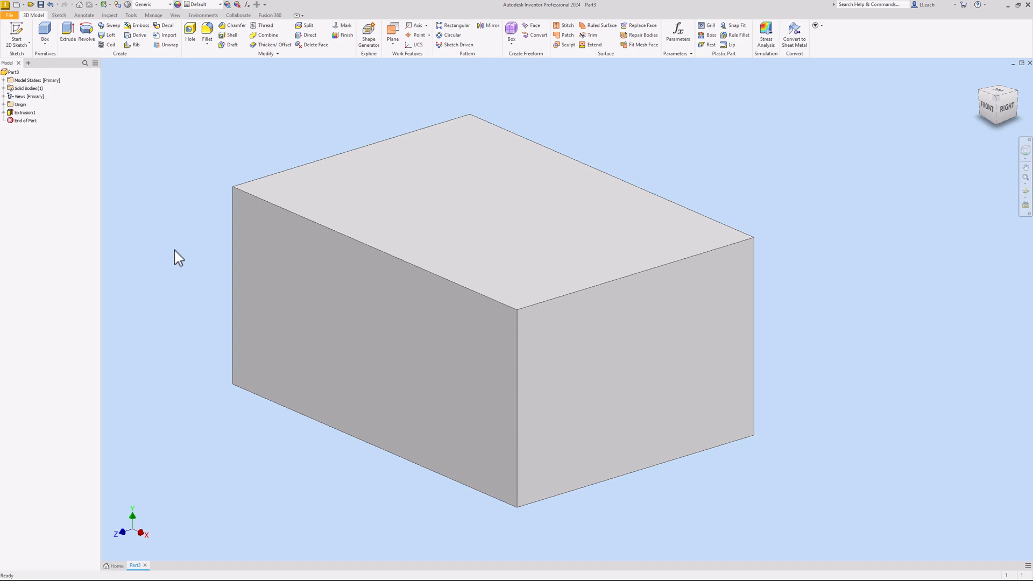
Start Sketch2 on the block's front face and draw a small two-point rectangle against its left edge
left_click(17, 36)
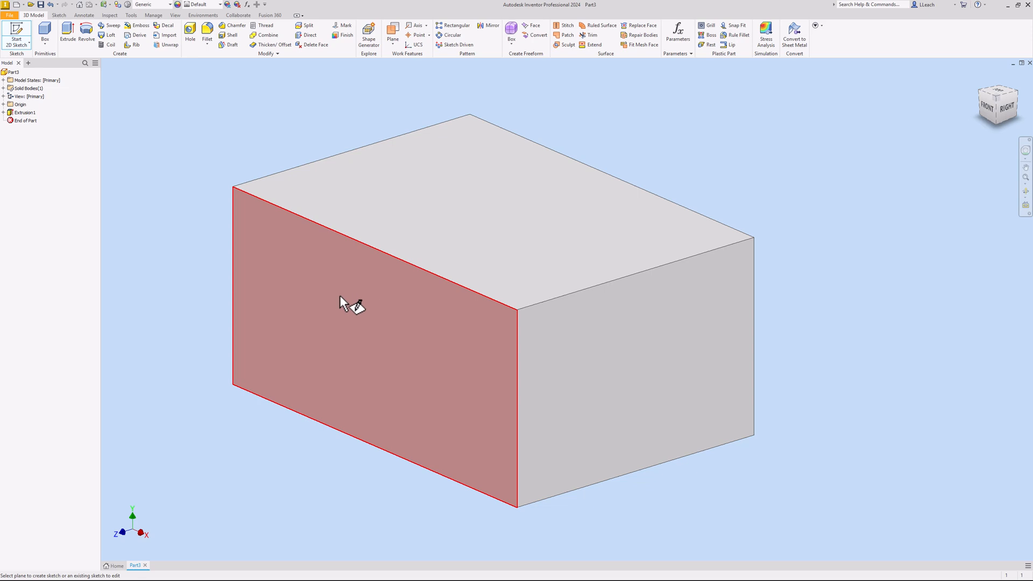
left_click(392, 323)
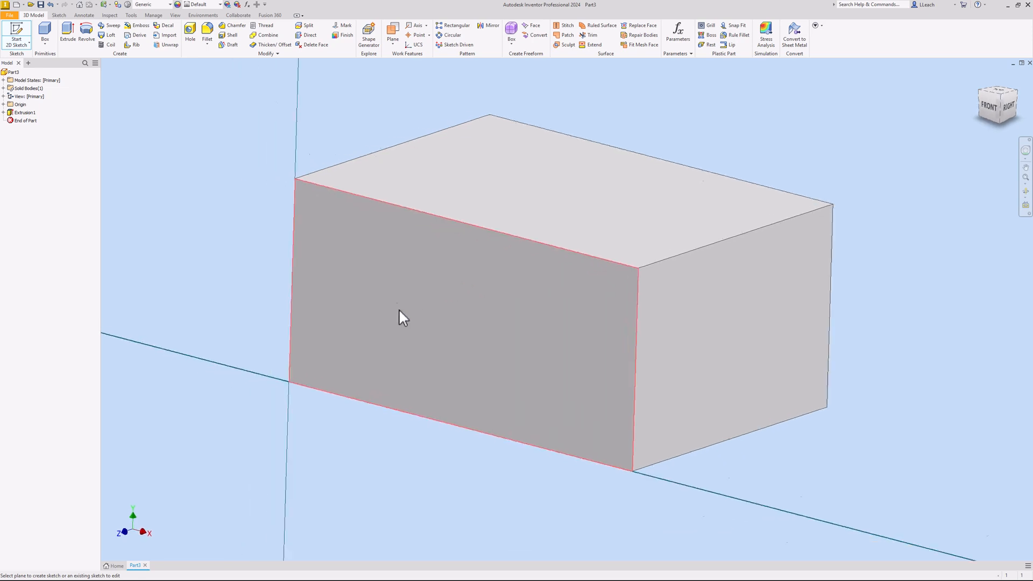
left_click(502, 277)
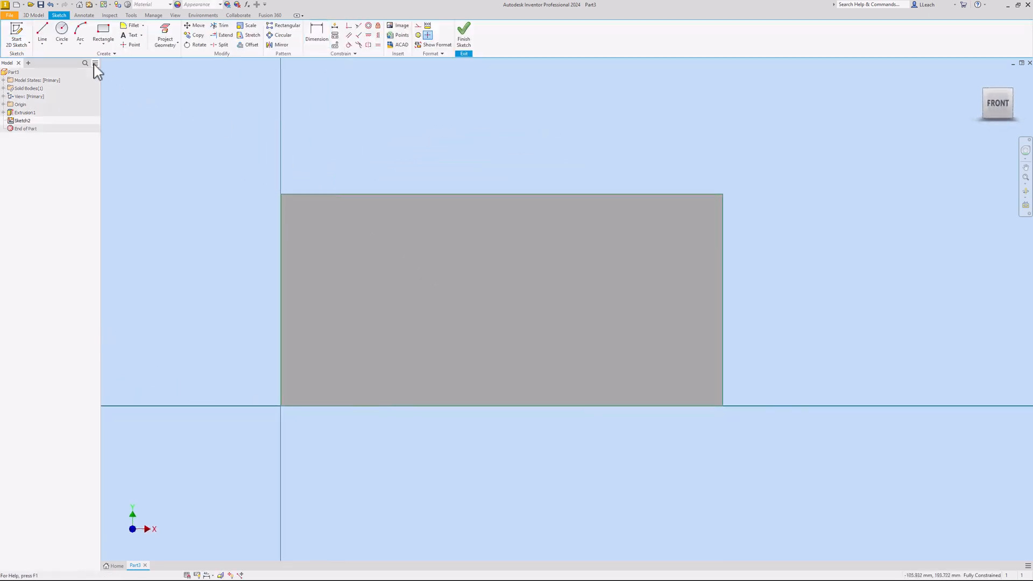
left_click(105, 45)
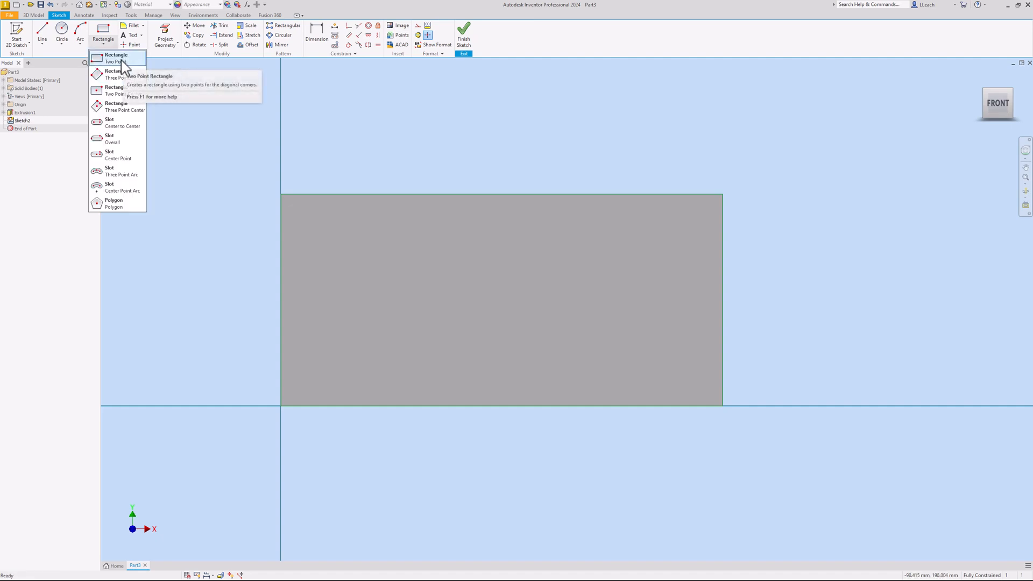
left_click(123, 61)
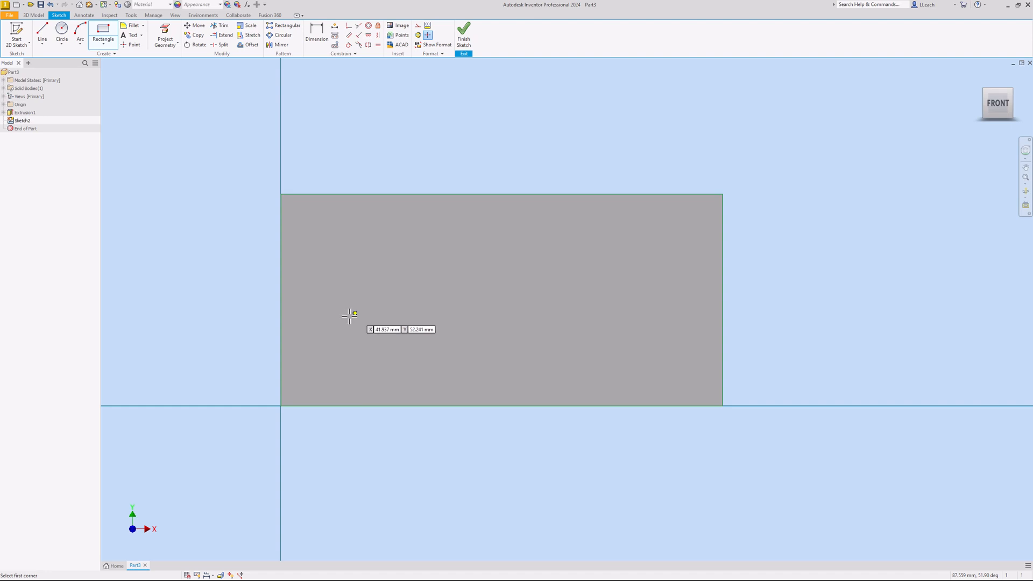
left_click(281, 282)
left_click(324, 339)
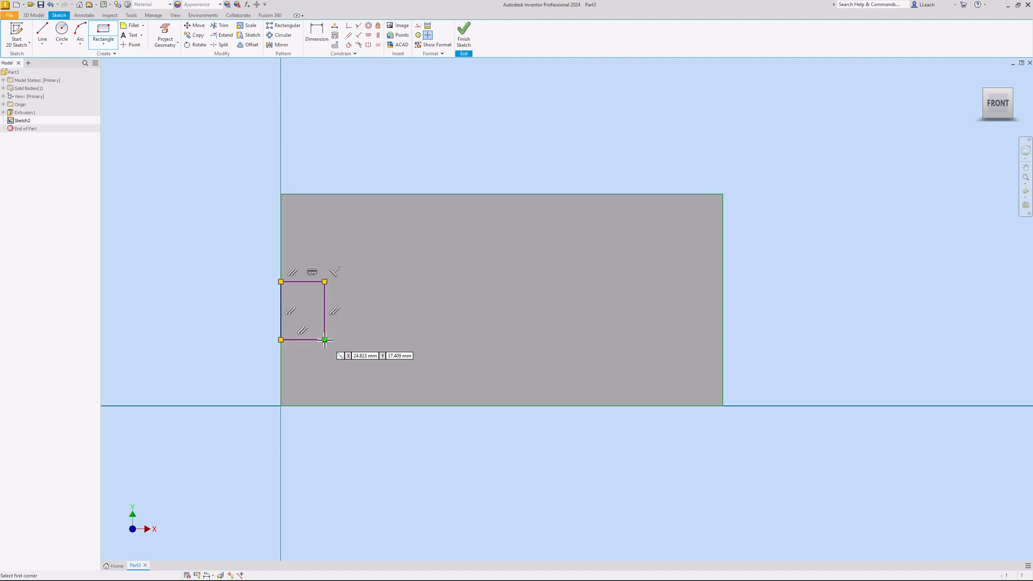
right_click(347, 175)
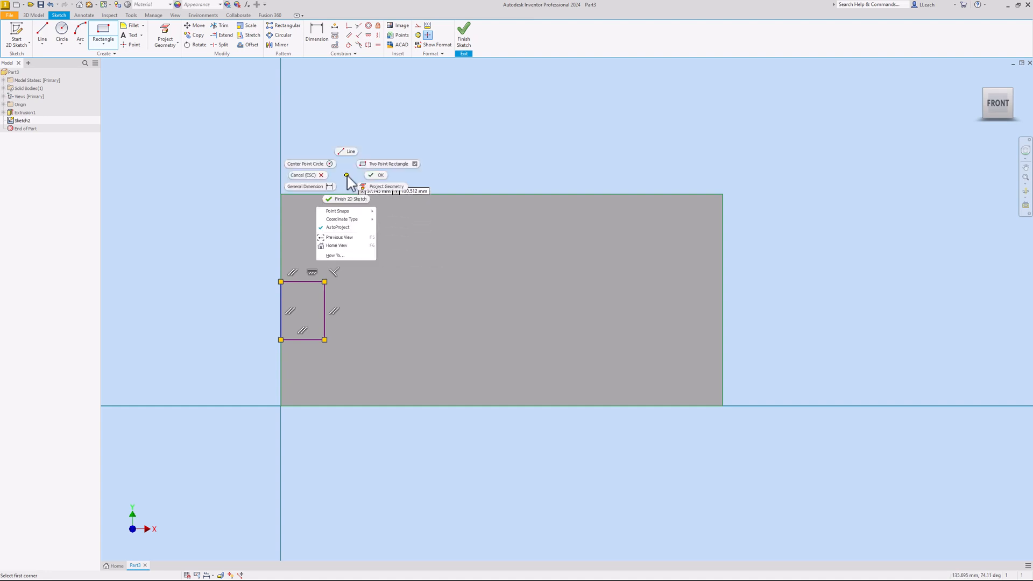
left_click(379, 176)
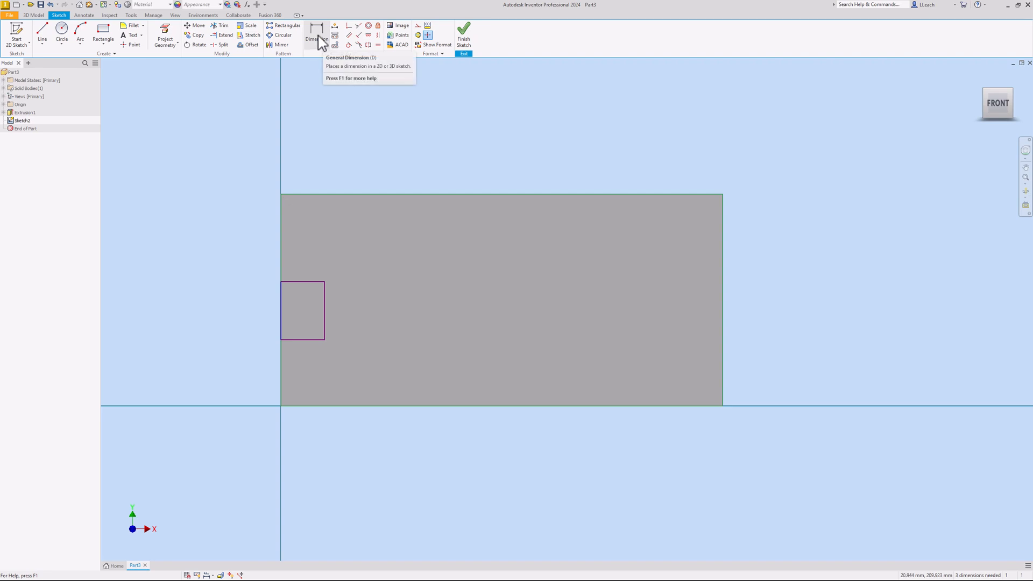
Dimension the small rectangle's bottom edge 35 mm above the block's bottom edge
left_click(323, 41)
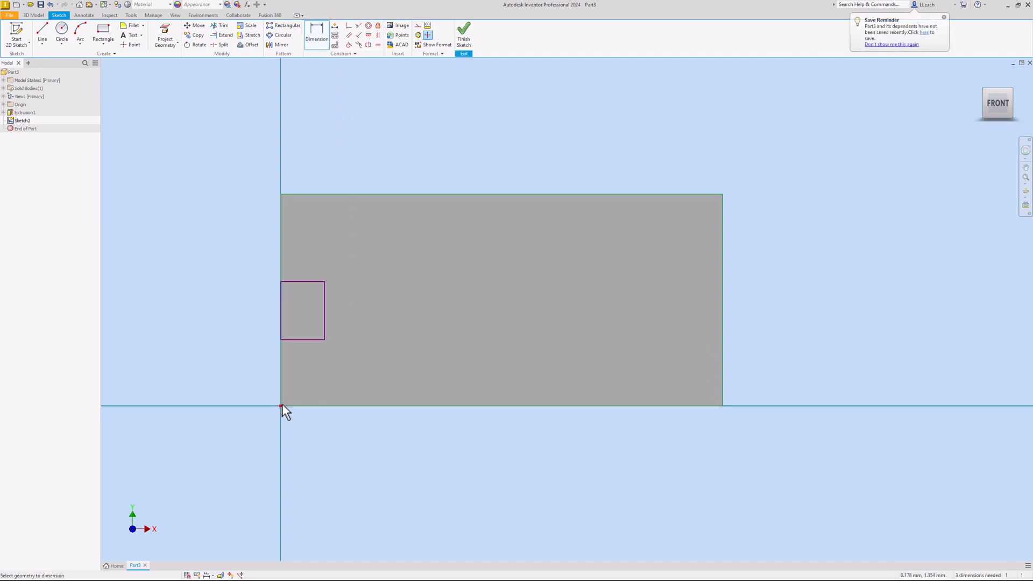
left_click(299, 340)
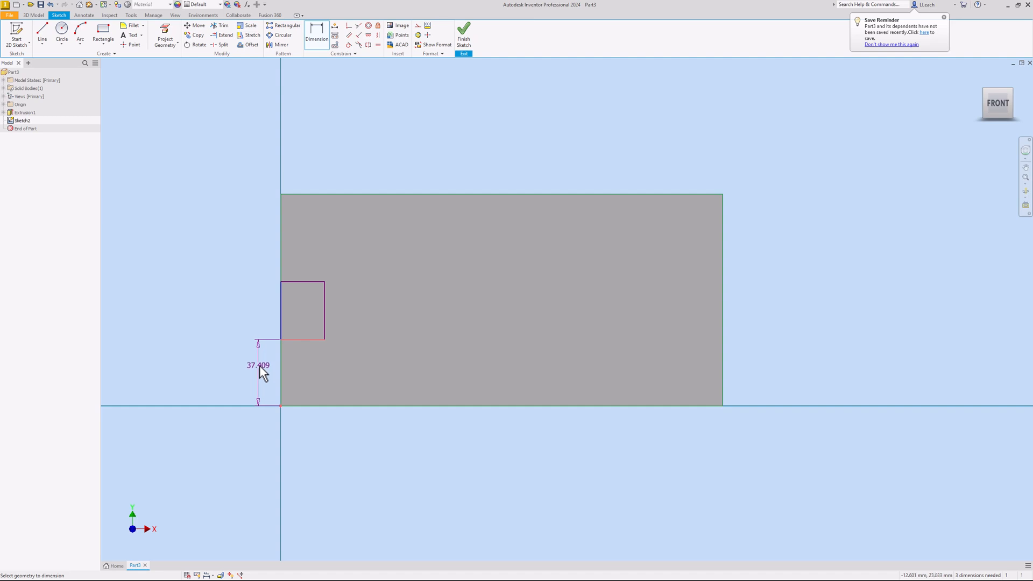
left_click(261, 367)
type("3")
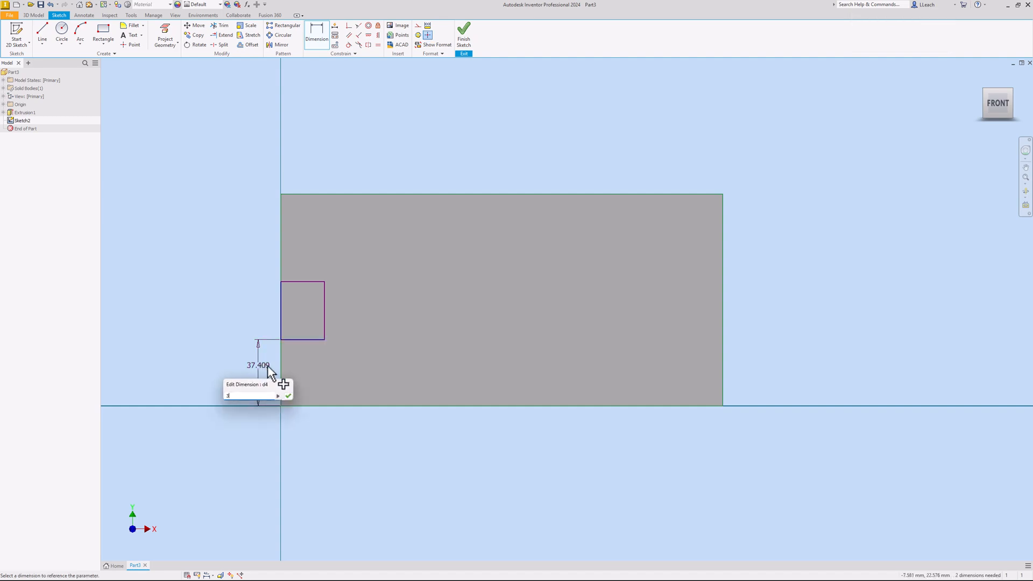
type("5")
key("Return")
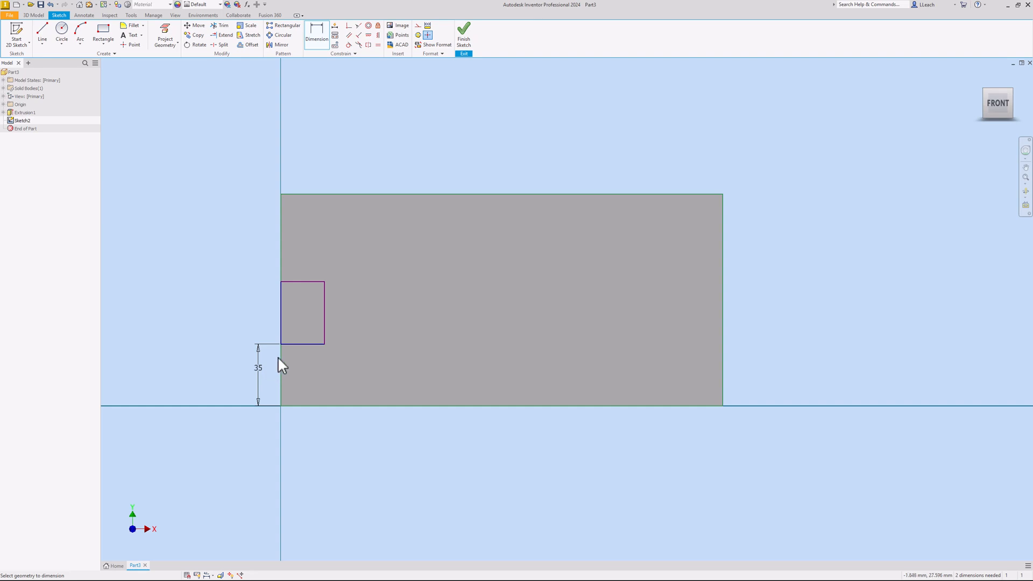
Set the small rectangle to 20 mm wide and 30 mm tall
left_click(326, 306)
left_click(283, 308)
left_click(305, 172)
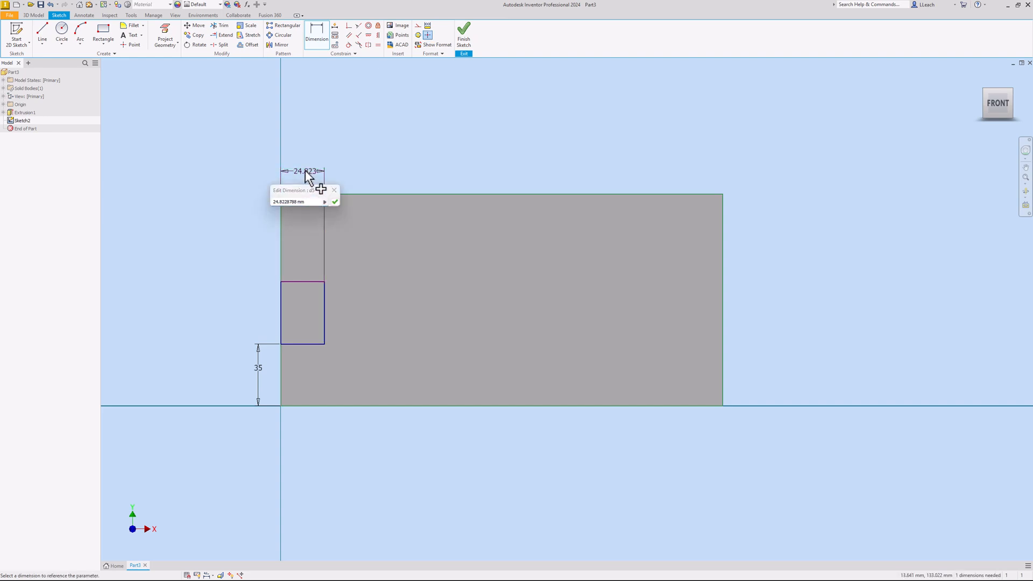
key("Return")
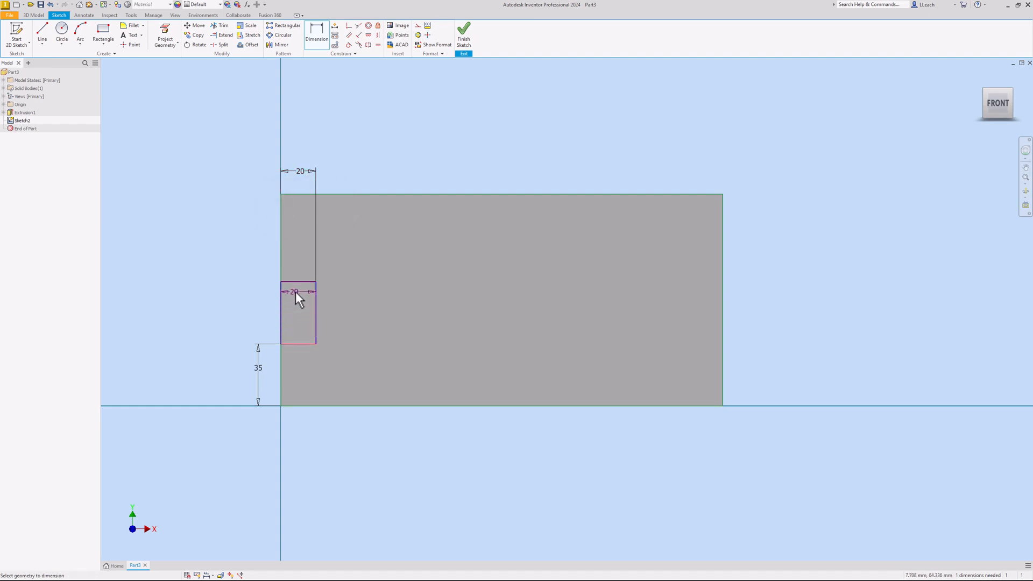
left_click(296, 282)
left_click(264, 309)
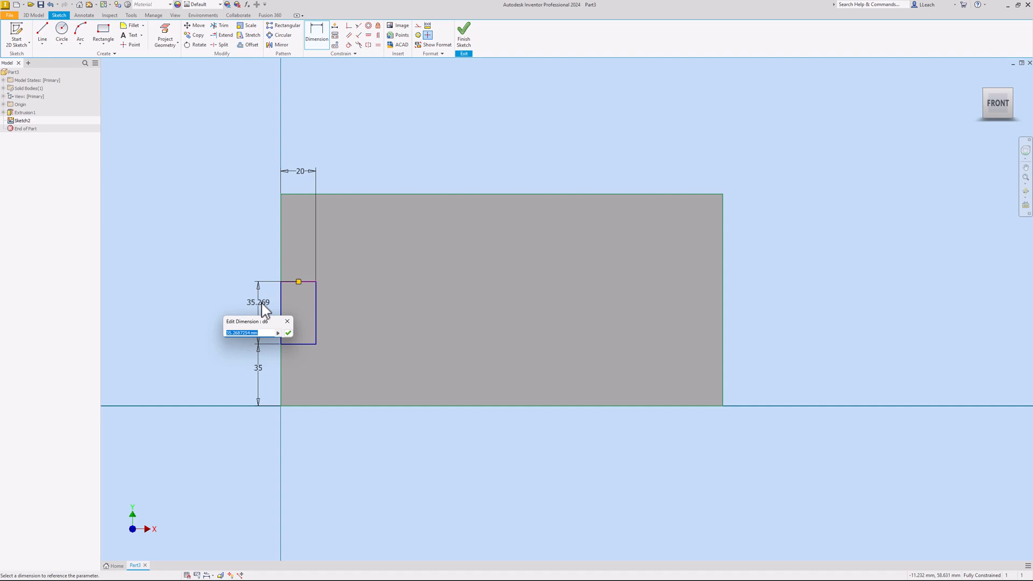
type("30")
key("Return")
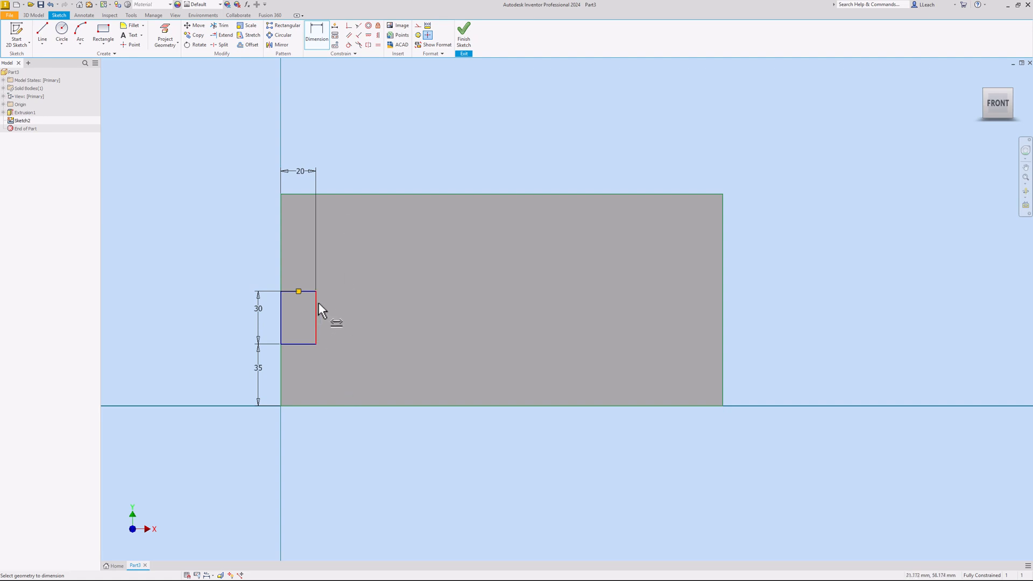
Extrude the small rectangle as a Through All cut to form the side slot
left_click(464, 39)
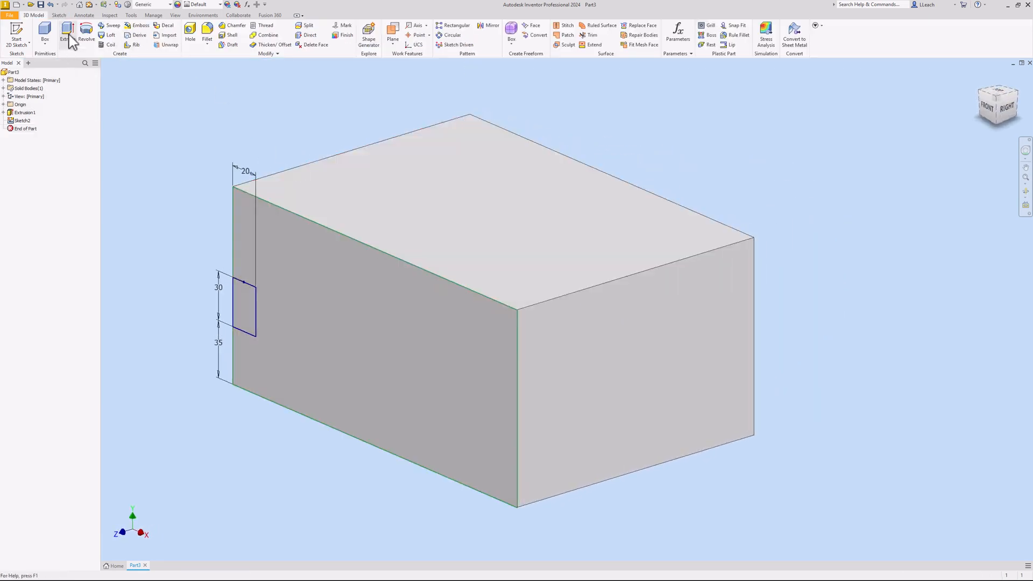
left_click(69, 37)
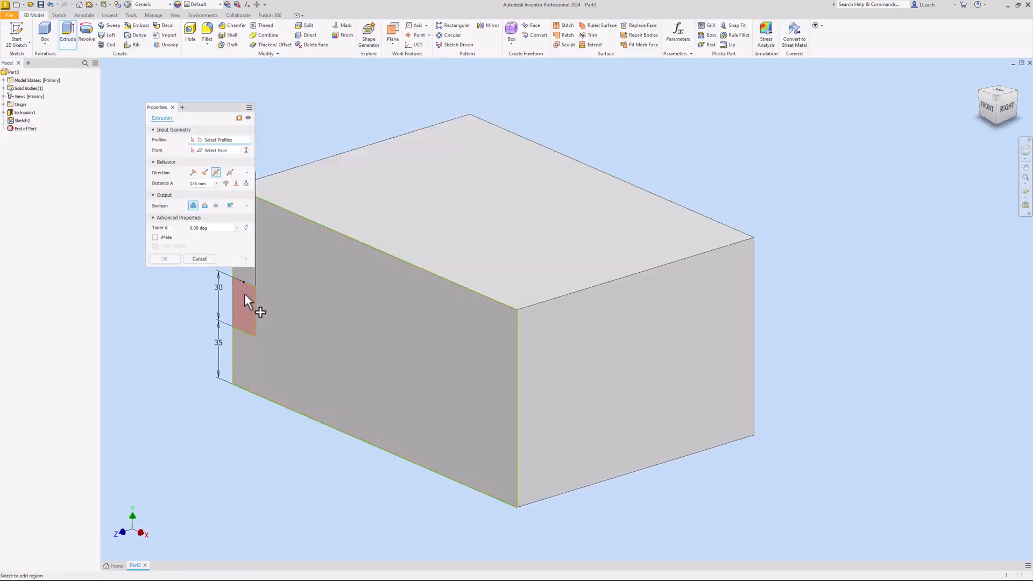
left_click(205, 207)
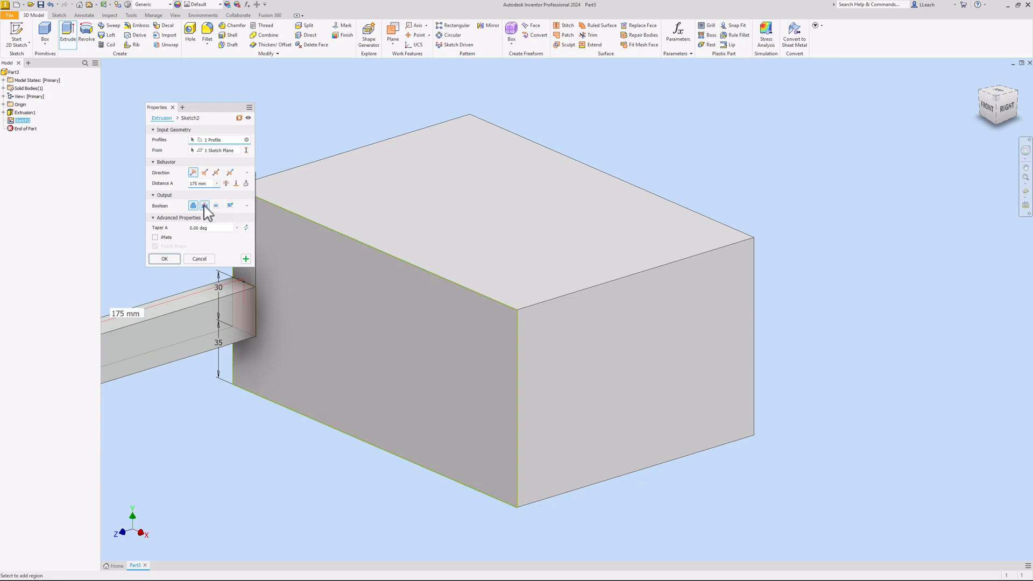
left_click(227, 184)
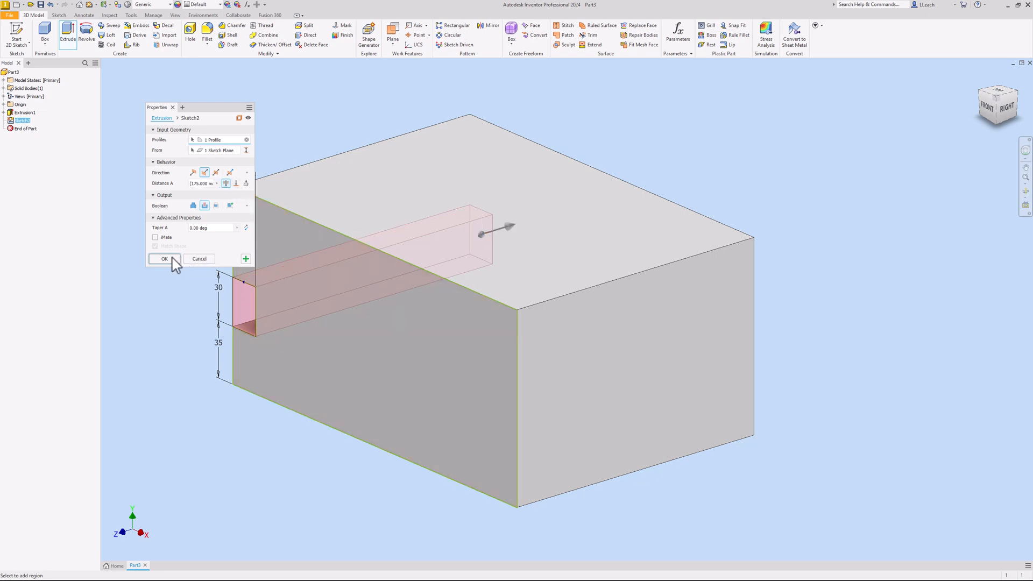
left_click(165, 259)
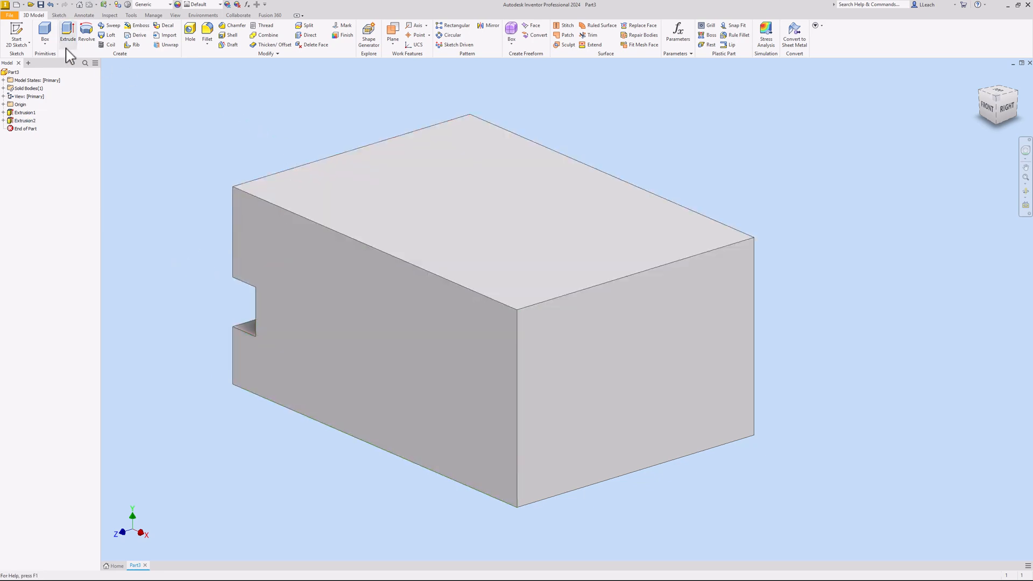
Start Sketch3 on the front face and draw a center-point circle near the lower-left corner
left_click(16, 35)
left_click(307, 267)
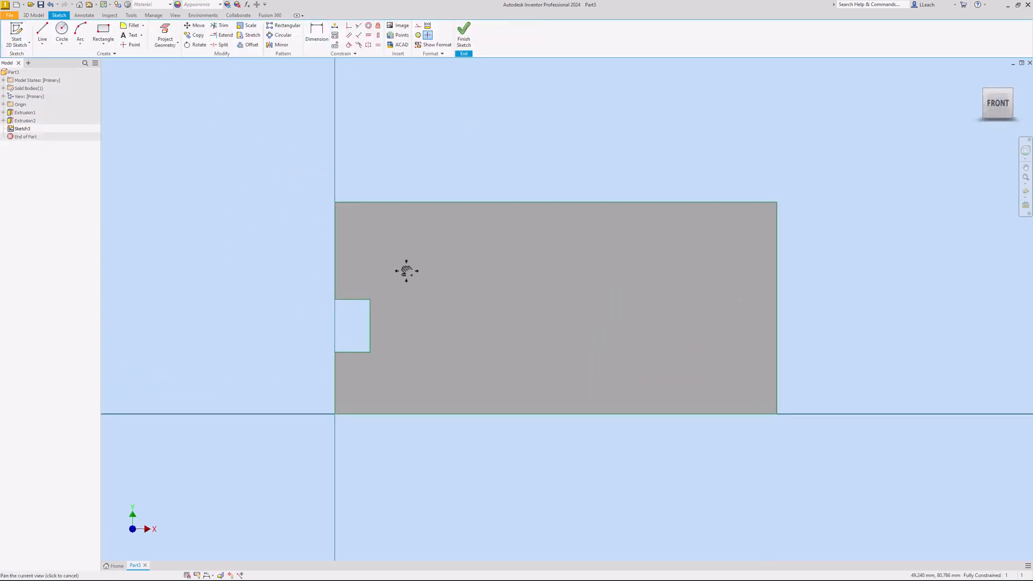
middle_click_drag(428, 274, 326, 269)
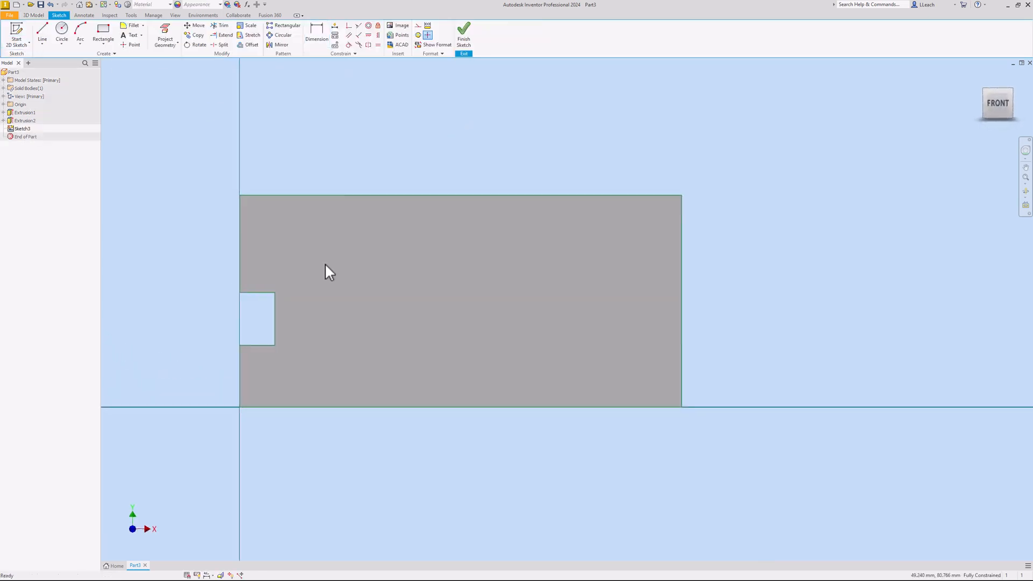
left_click(62, 43)
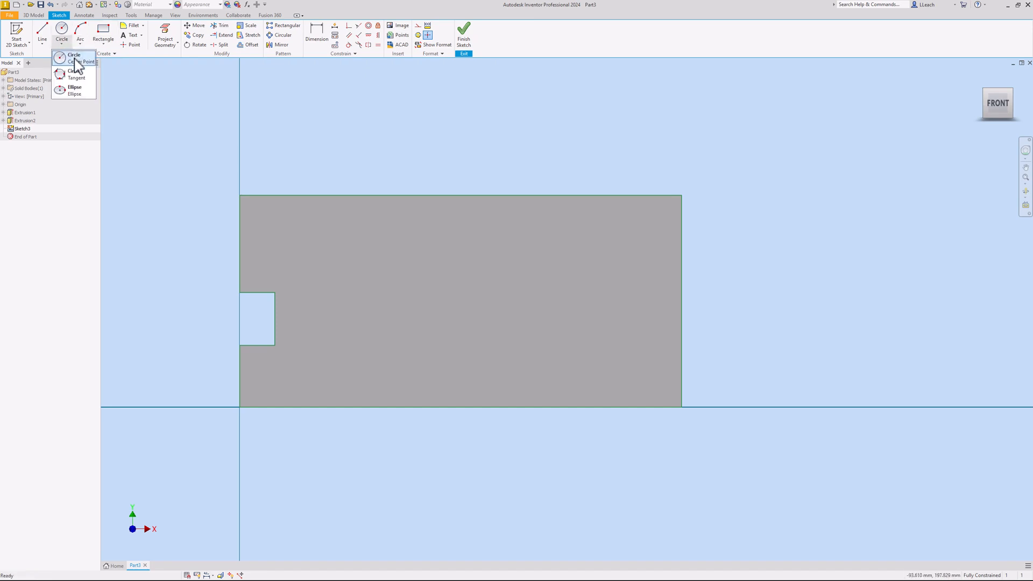
left_click(76, 60)
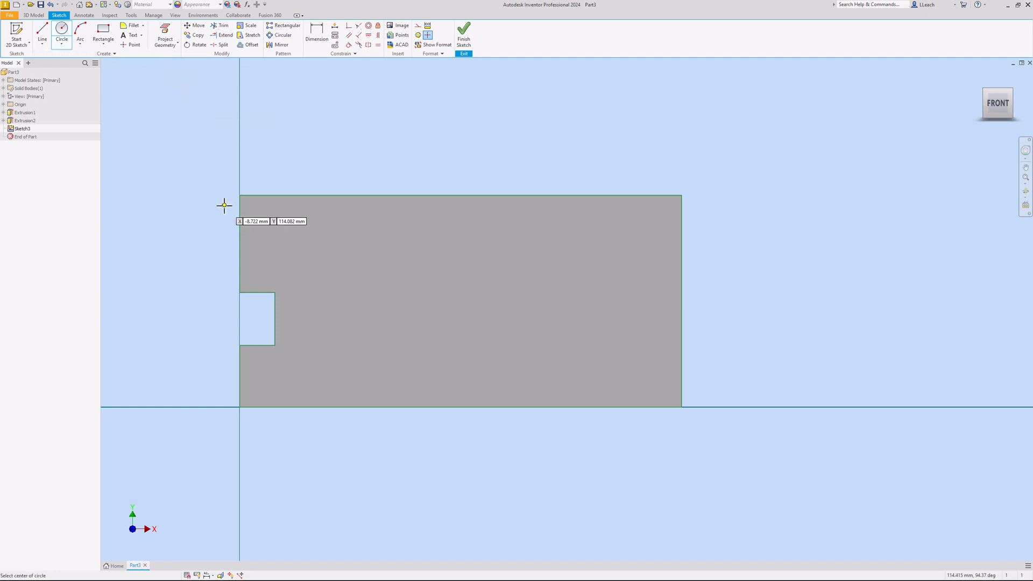
left_click(62, 45)
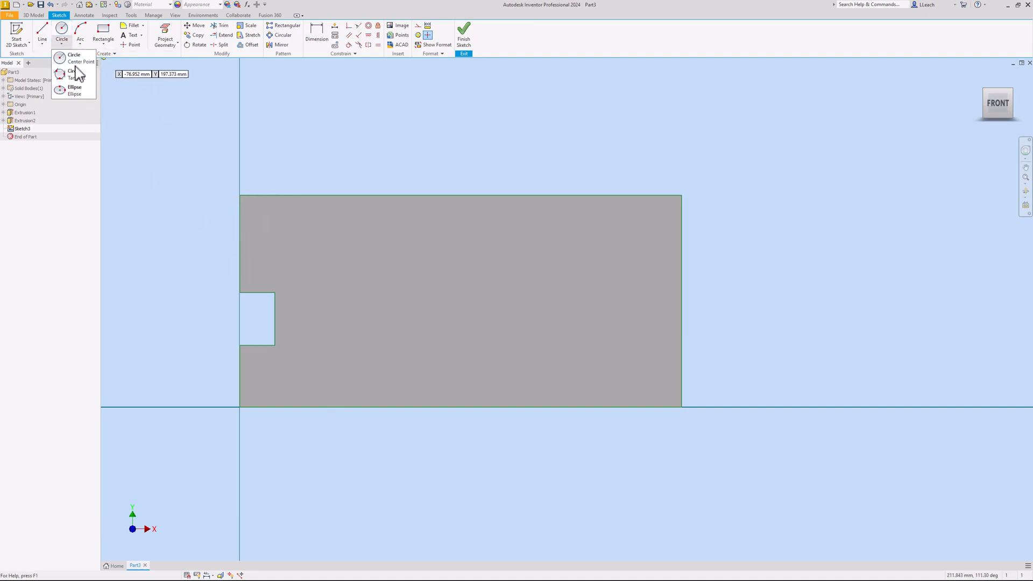
left_click(75, 58)
left_click(306, 362)
left_click(328, 372)
Give the circle a 20 mm diameter
right_click(358, 308)
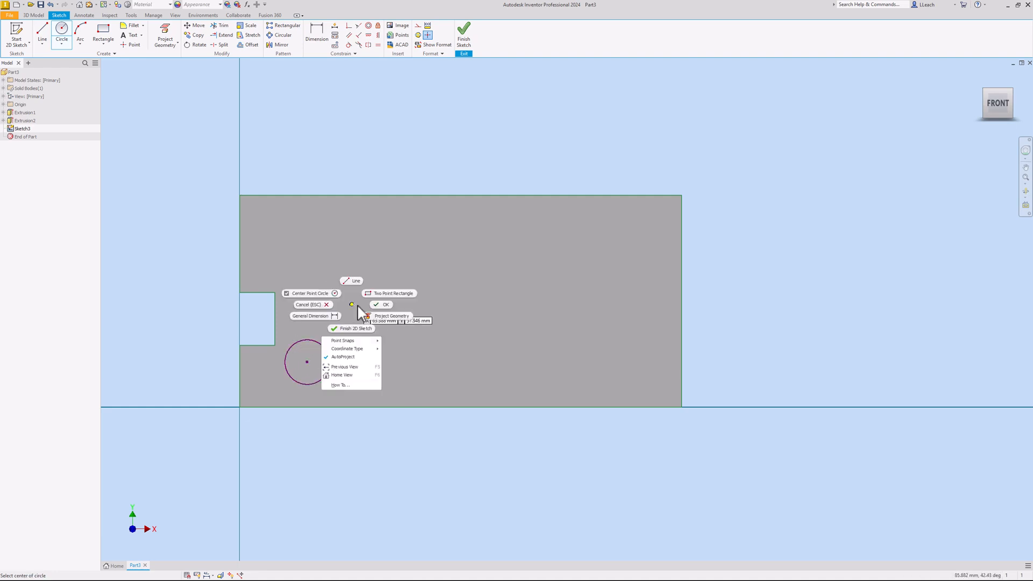
left_click(376, 304)
left_click(323, 40)
left_click(323, 345)
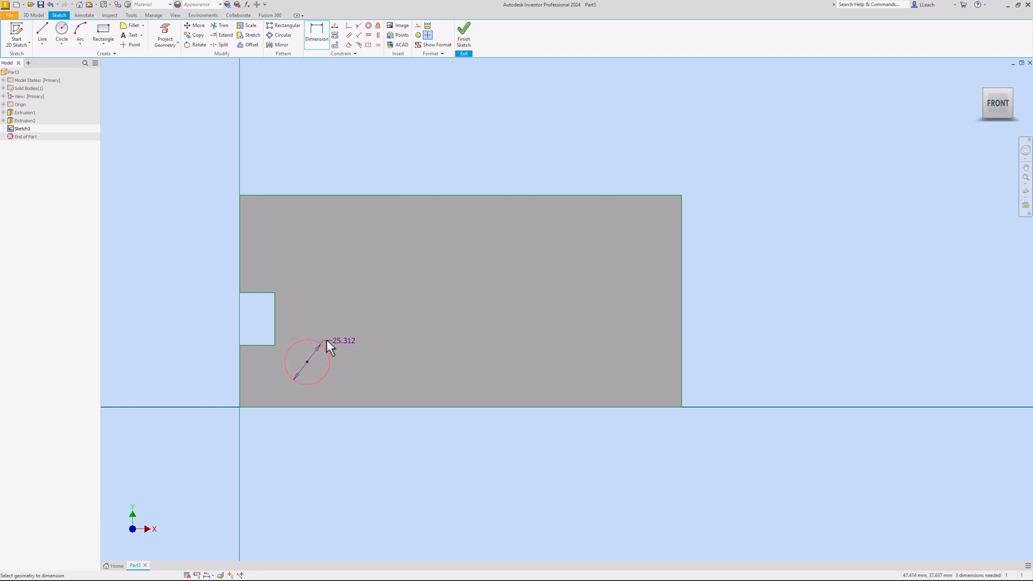
left_click(345, 326)
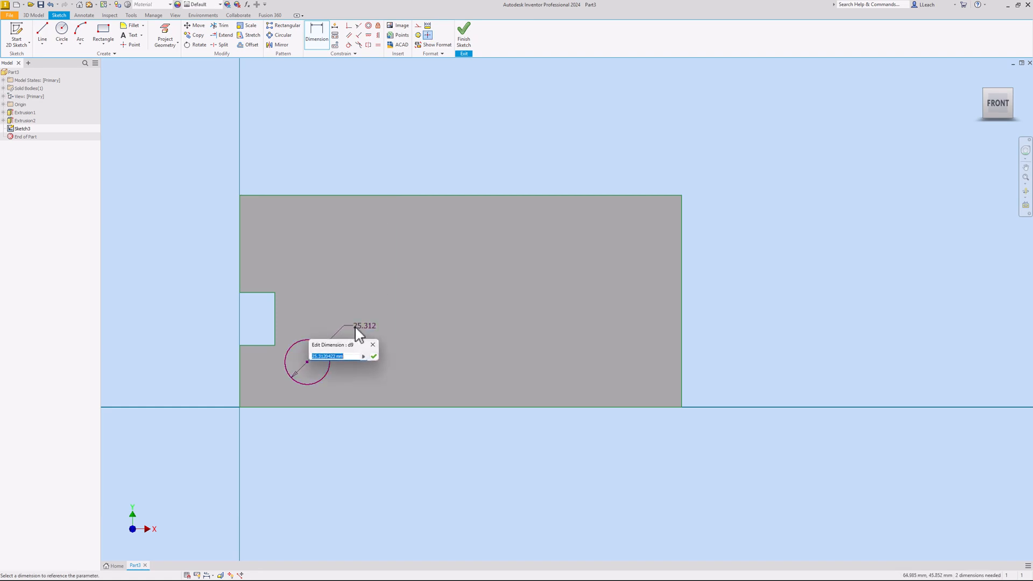
type("20")
key("Return")
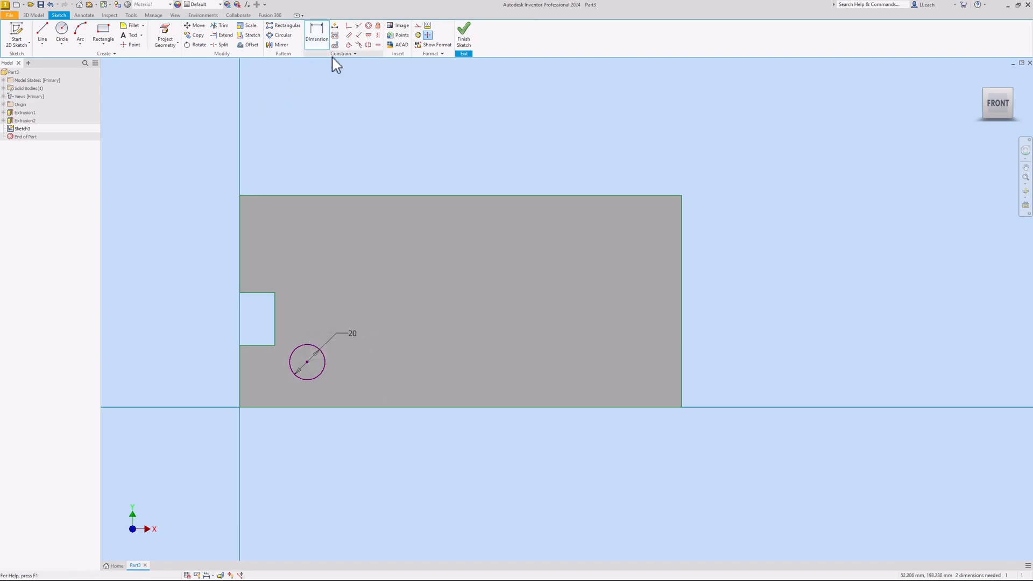
Locate the circle centre 25 mm above the bottom edge and 50 mm from the left edge
left_click(308, 362)
left_click(314, 408)
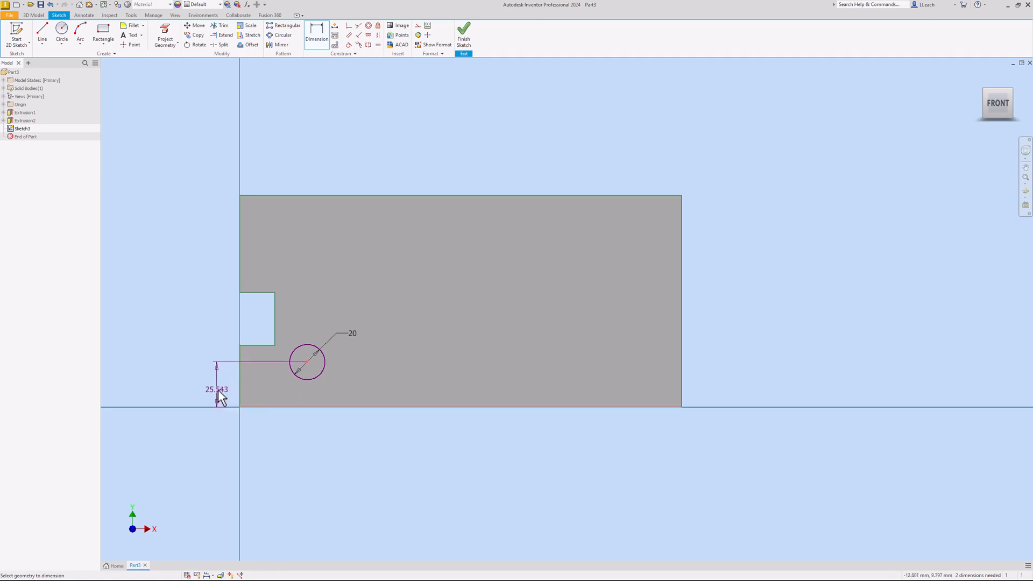
left_click(218, 388)
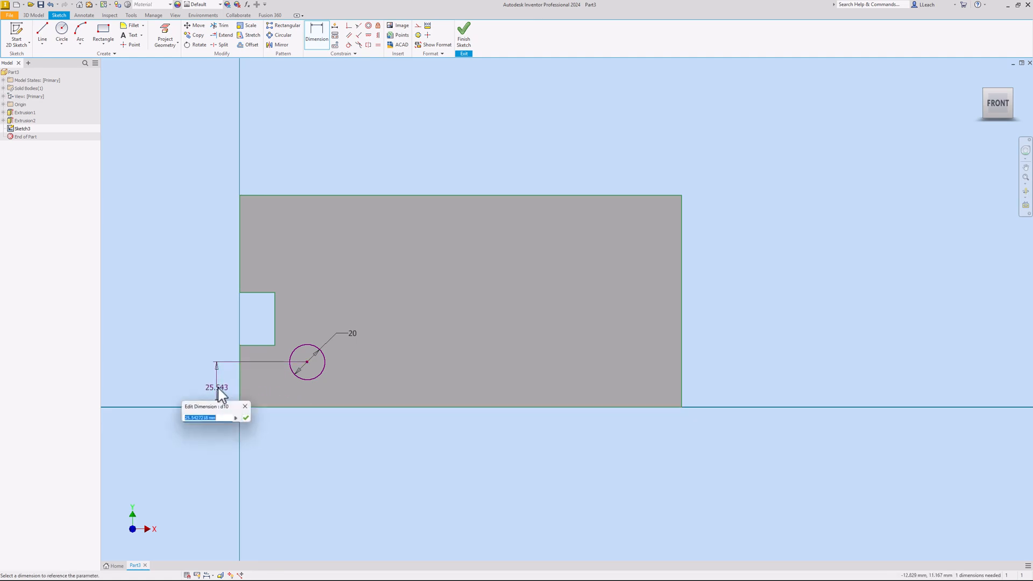
type("25")
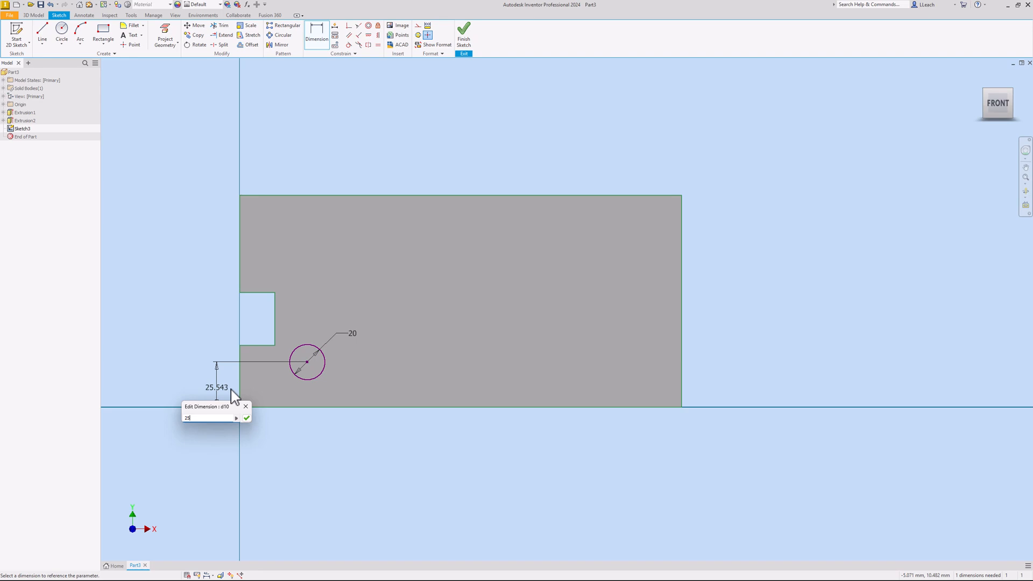
key("Return")
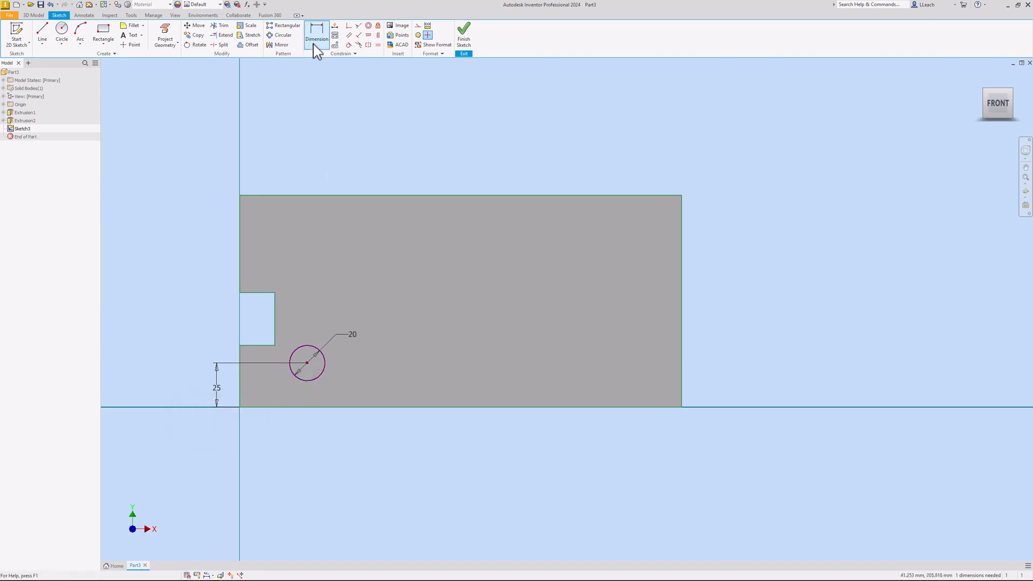
left_click(307, 363)
left_click(240, 358)
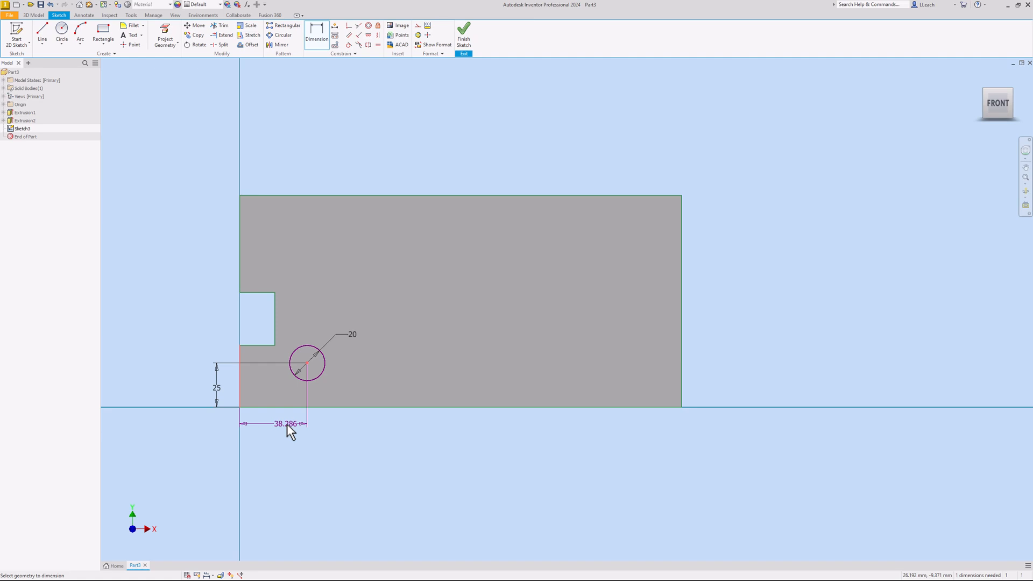
left_click(286, 425)
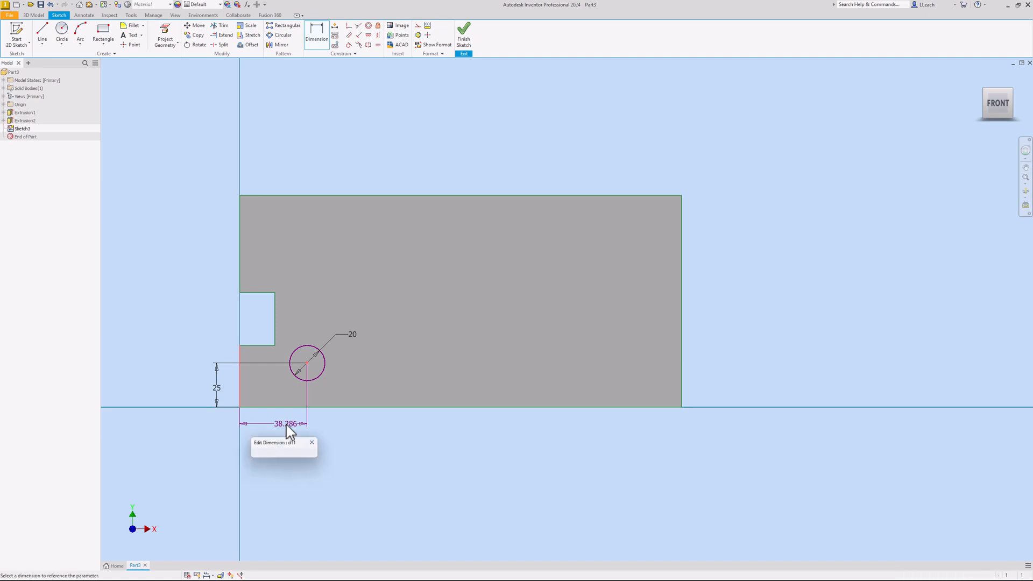
type("50")
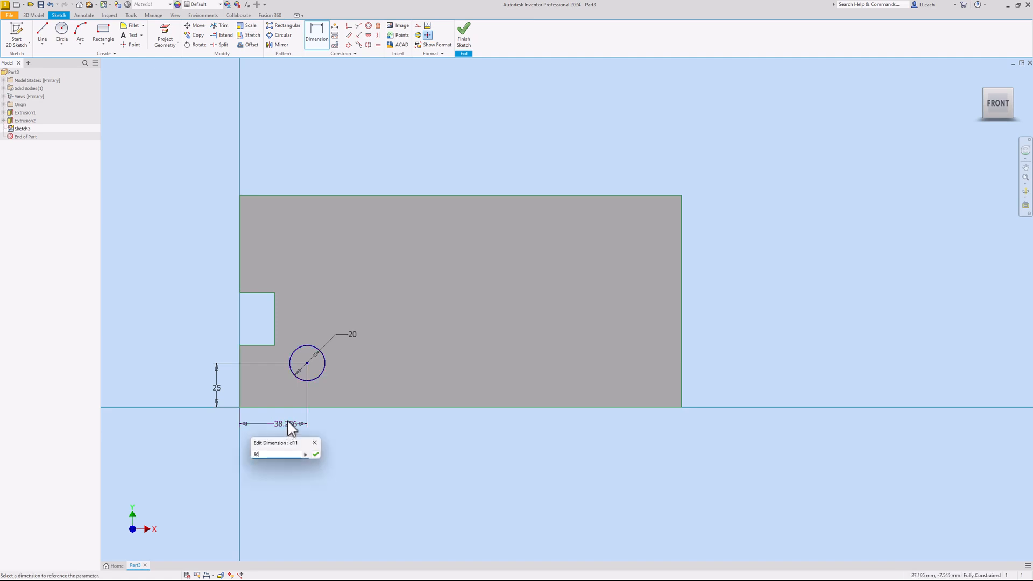
key("Return")
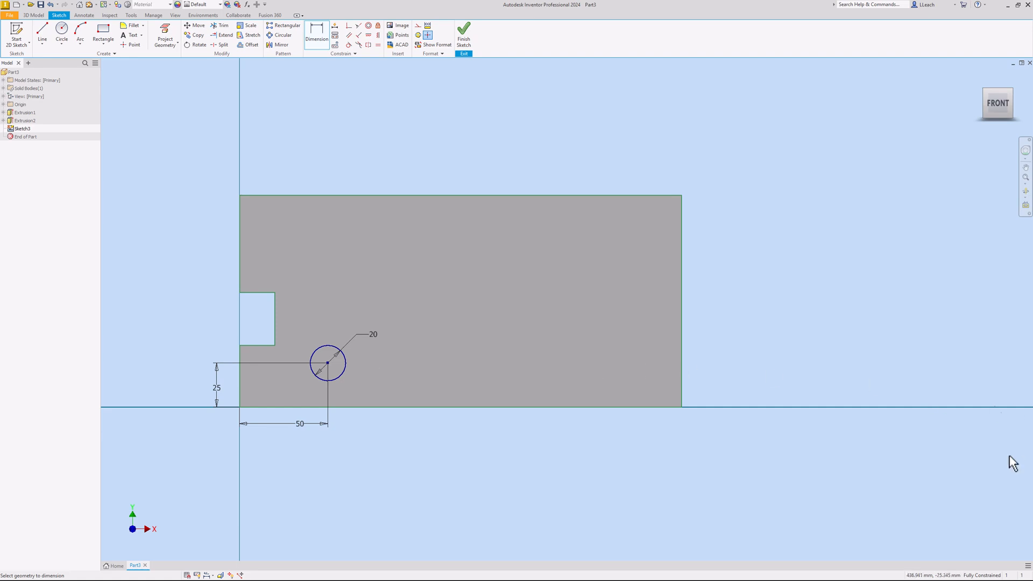
Extrude the 20 mm circle as a Through All cut to make a hole through the block
left_click(464, 36)
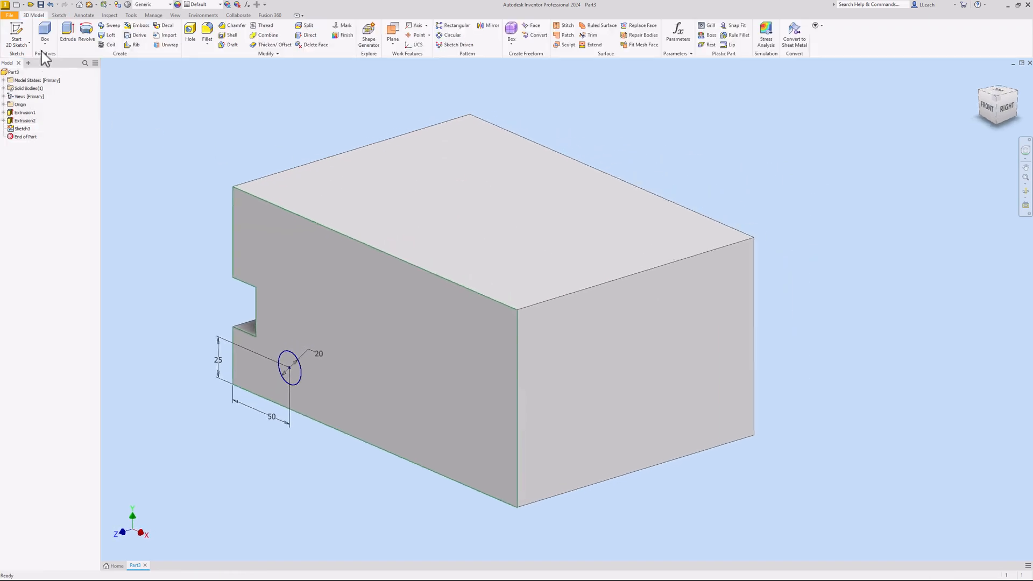
left_click(71, 42)
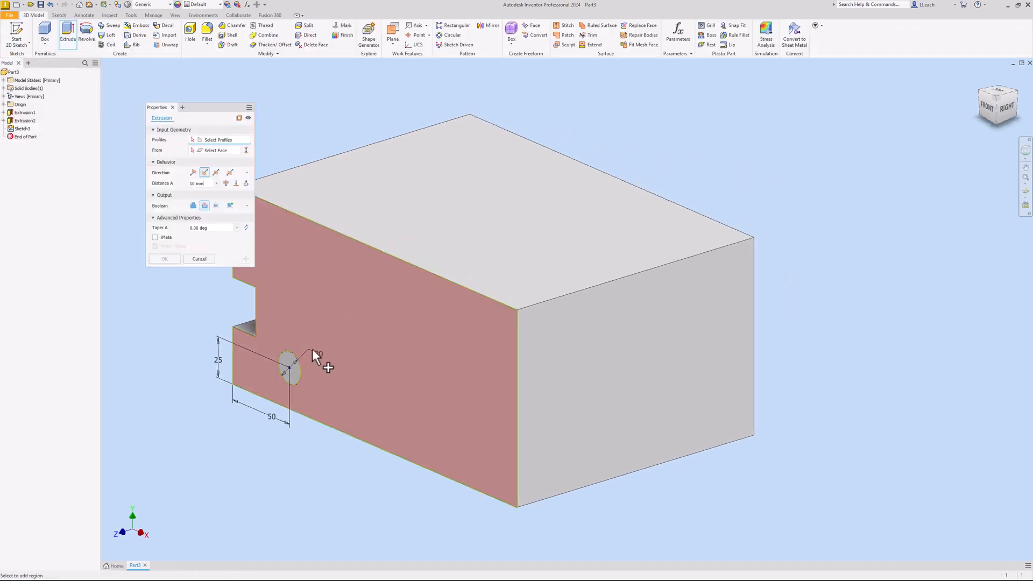
left_click(290, 357)
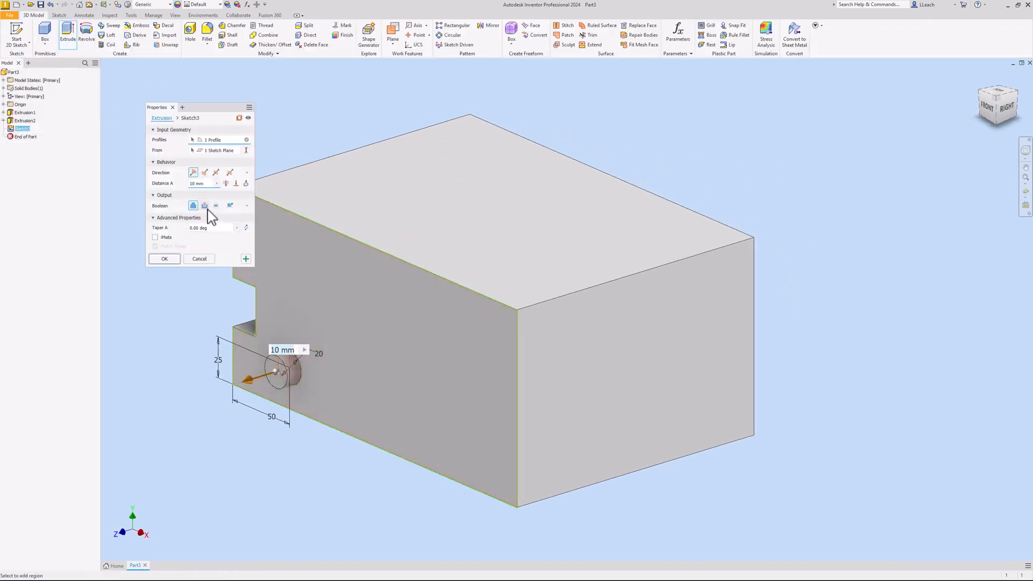
left_click(205, 206)
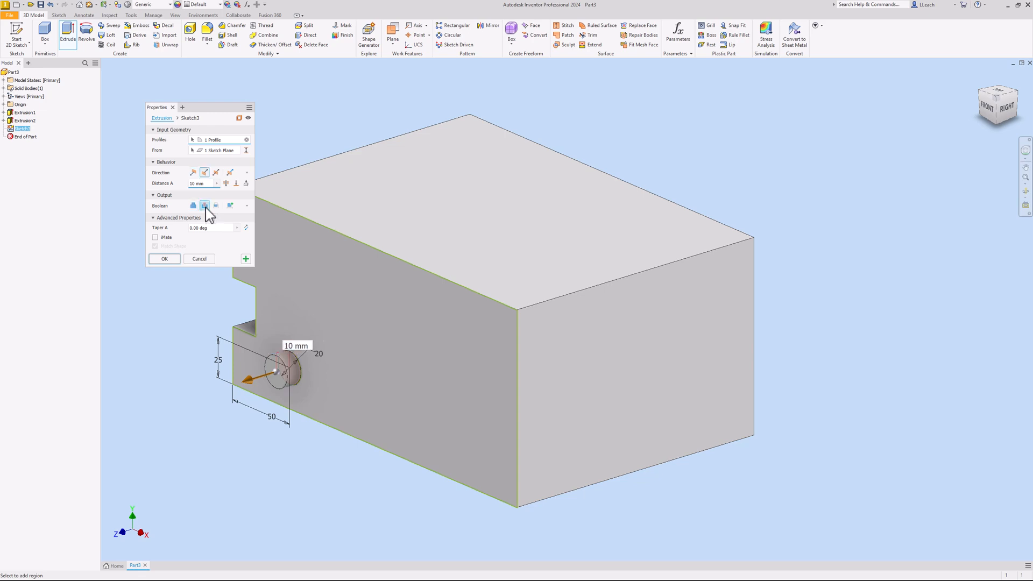
left_click(226, 183)
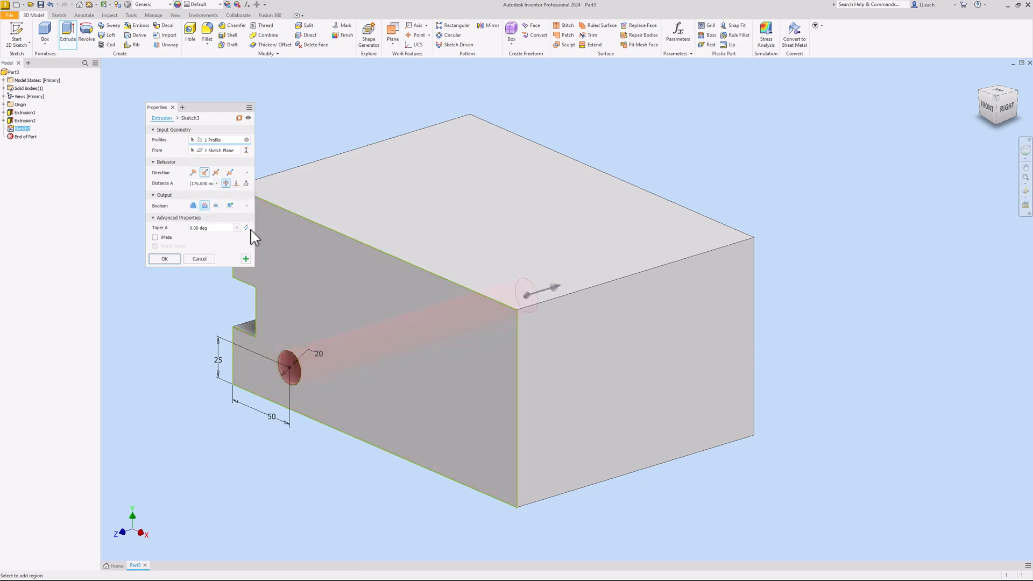
left_click(164, 259)
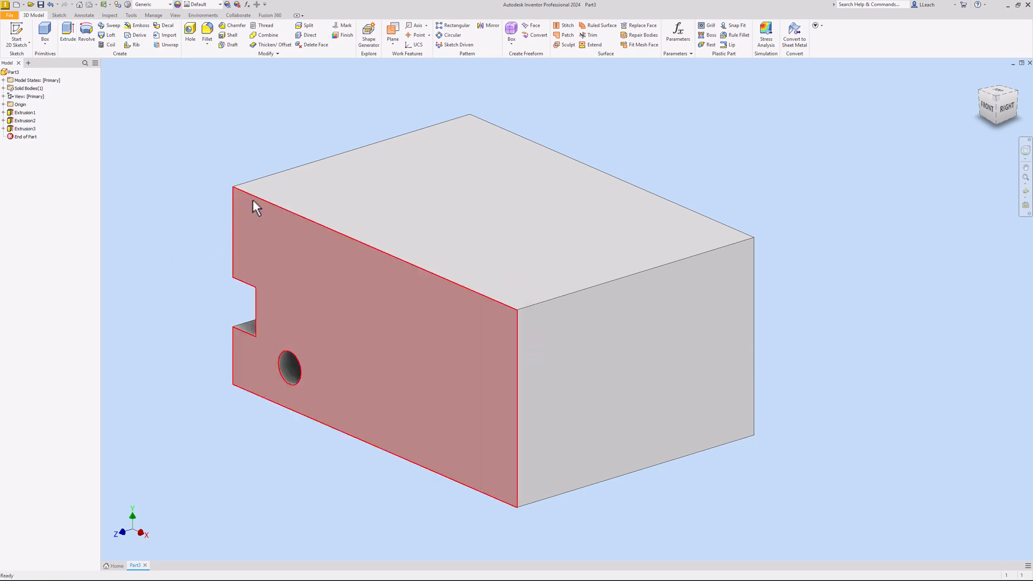
middle_click_drag(337, 143, 325, 173)
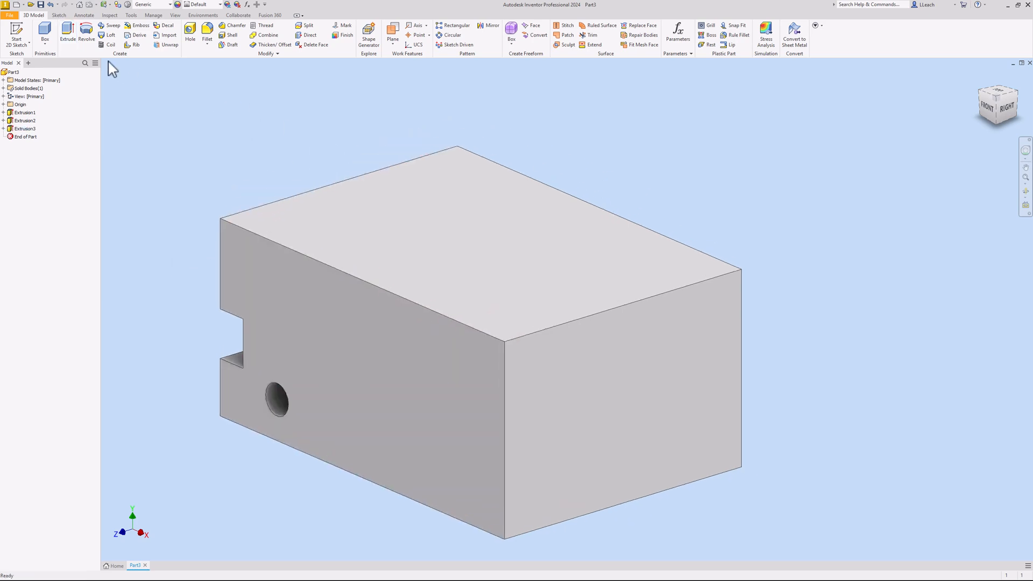
Start Sketch4 on the block's top face and rotate the view 90° so X points right
left_click(16, 33)
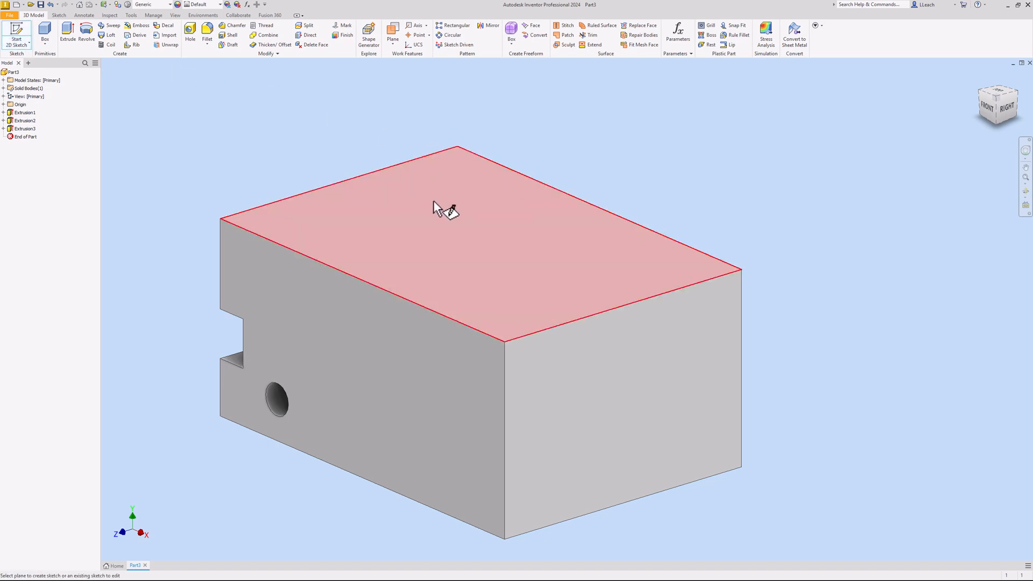
left_click(438, 225)
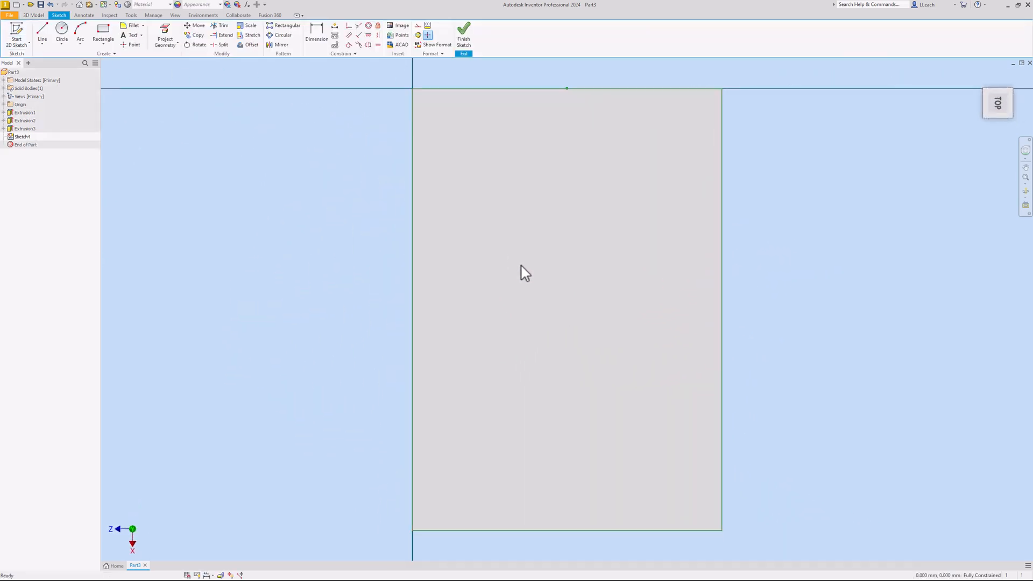
middle_click_drag(517, 243, 494, 237)
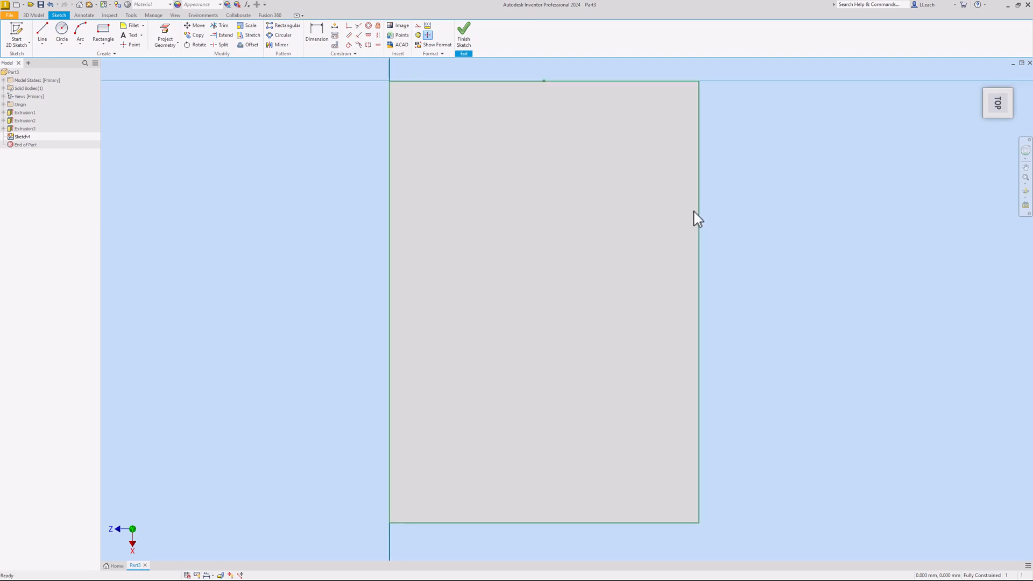
mouse_move(986, 112)
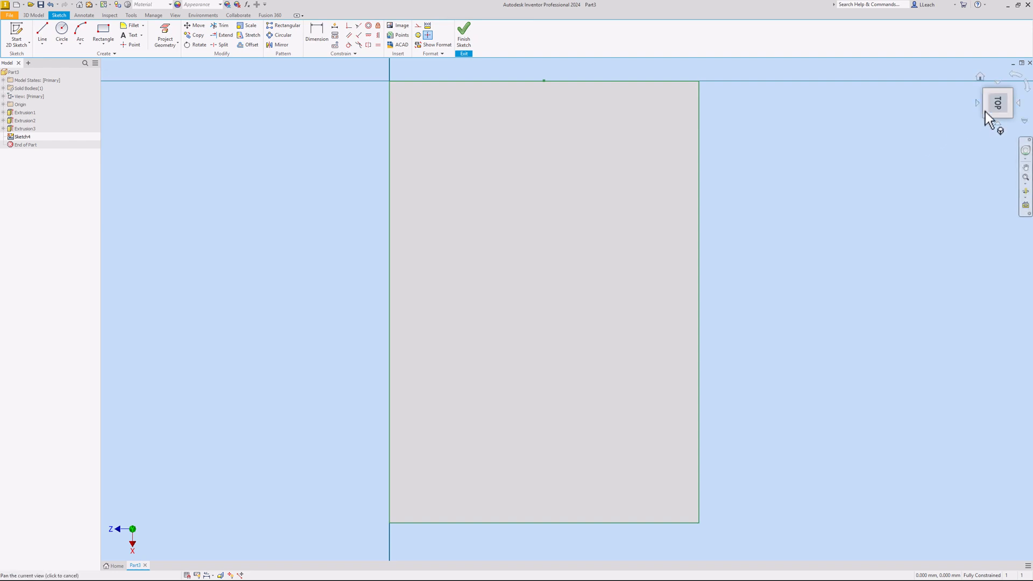
left_click(1018, 76)
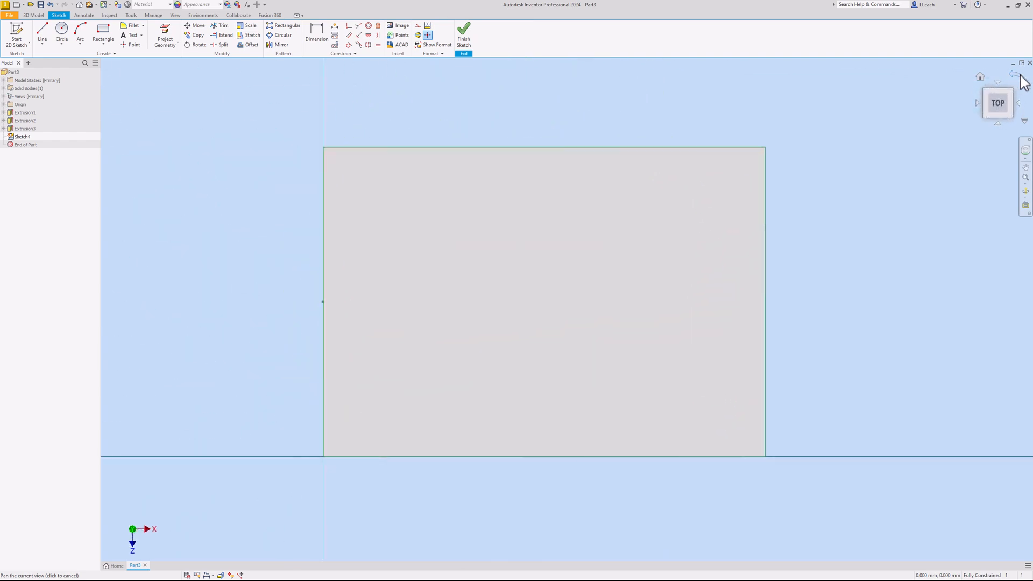
left_click_drag(639, 184, 554, 171)
middle_click_drag(553, 171, 547, 171)
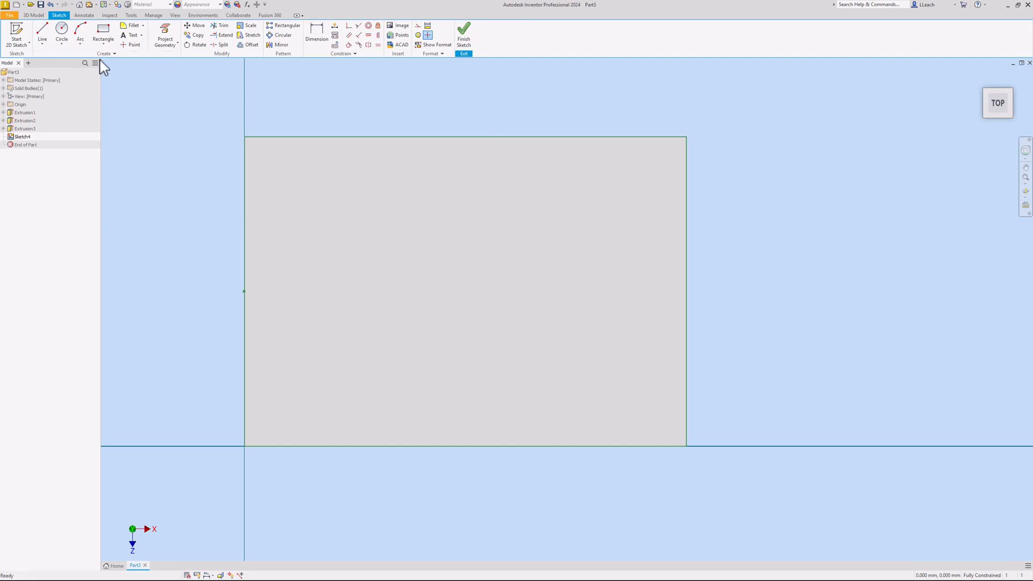
Draw a centre-point circle near the top-left corner of the top face
left_click(63, 44)
left_click(75, 61)
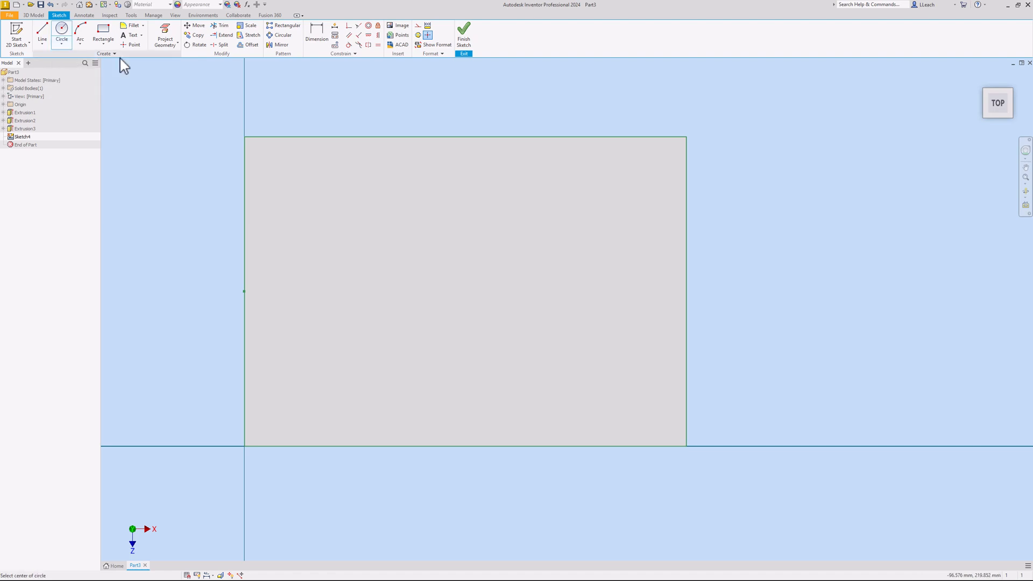
left_click(332, 172)
left_click(350, 173)
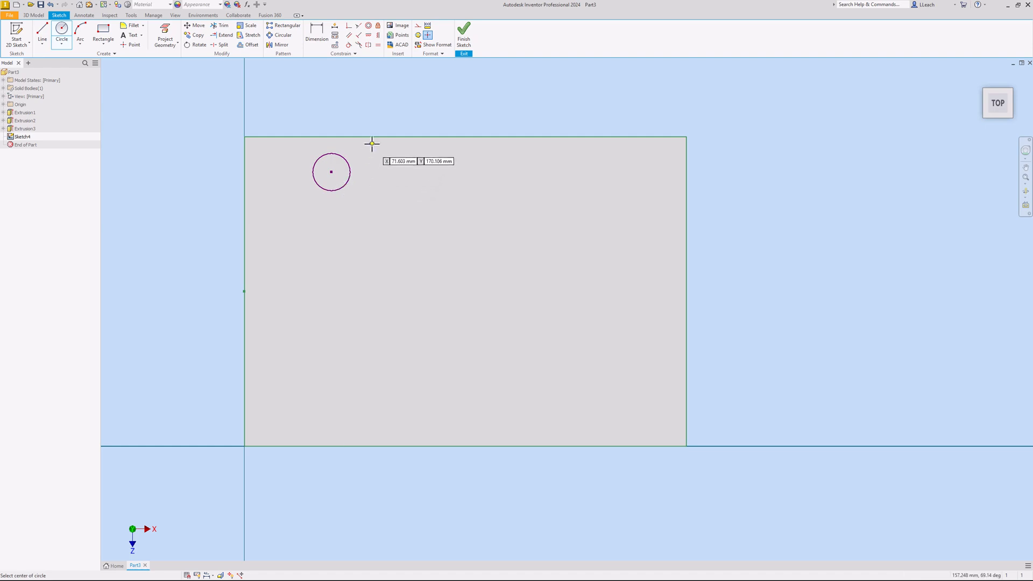
right_click(377, 118)
left_click(403, 119)
Dimension the circle's diameter to 20 mm
left_click(317, 33)
left_click(347, 163)
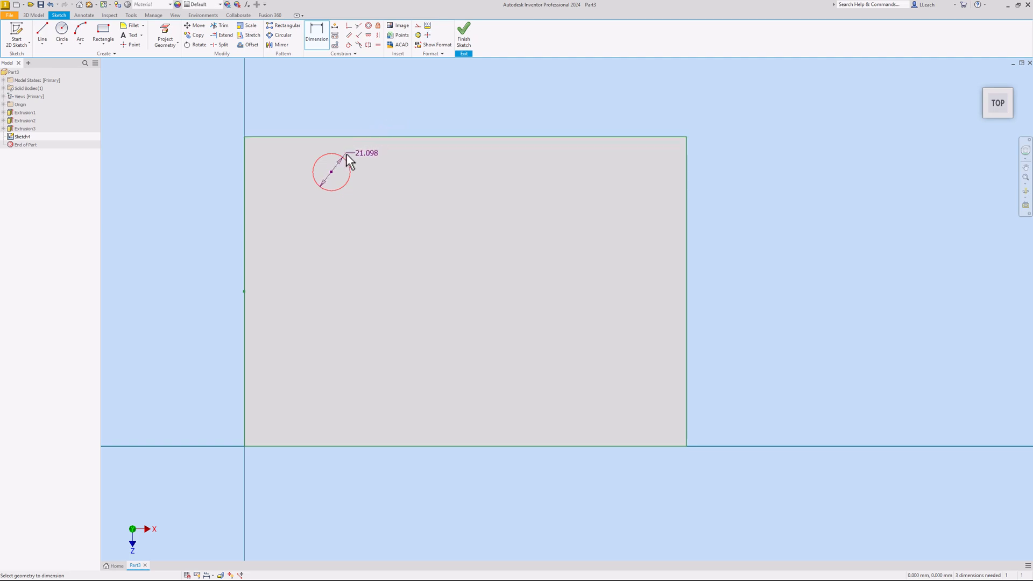
left_click(378, 122)
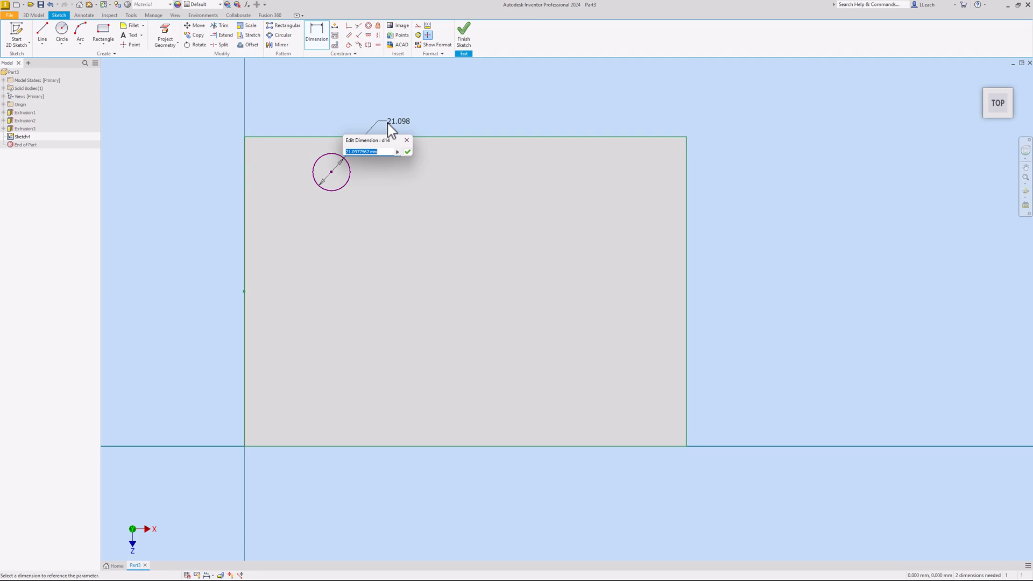
type("20")
key("Return")
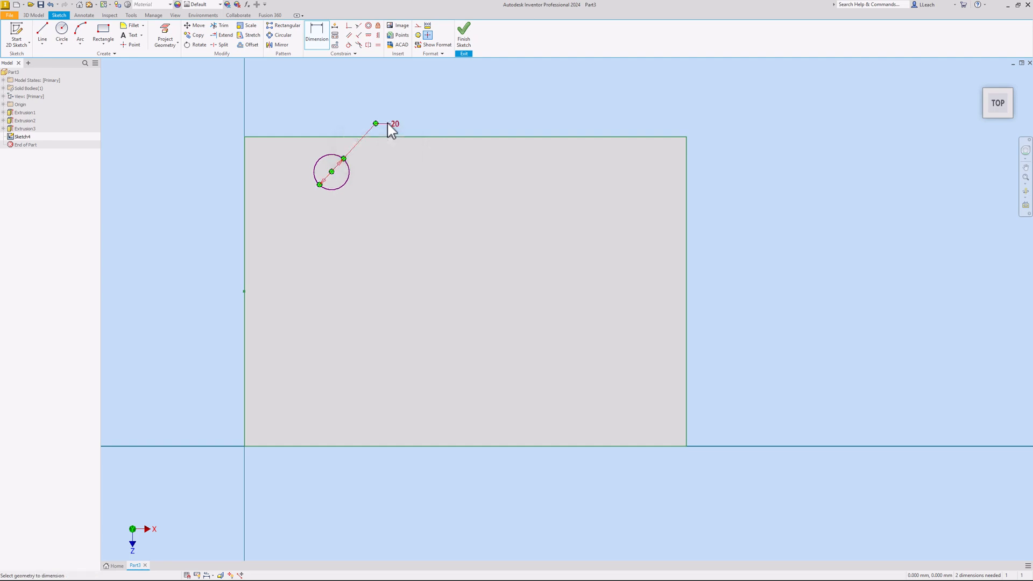
Place the circle centre 25 mm from the top edge and 40 mm from the left edge, then finish the sketch
left_click(324, 42)
left_click(246, 156)
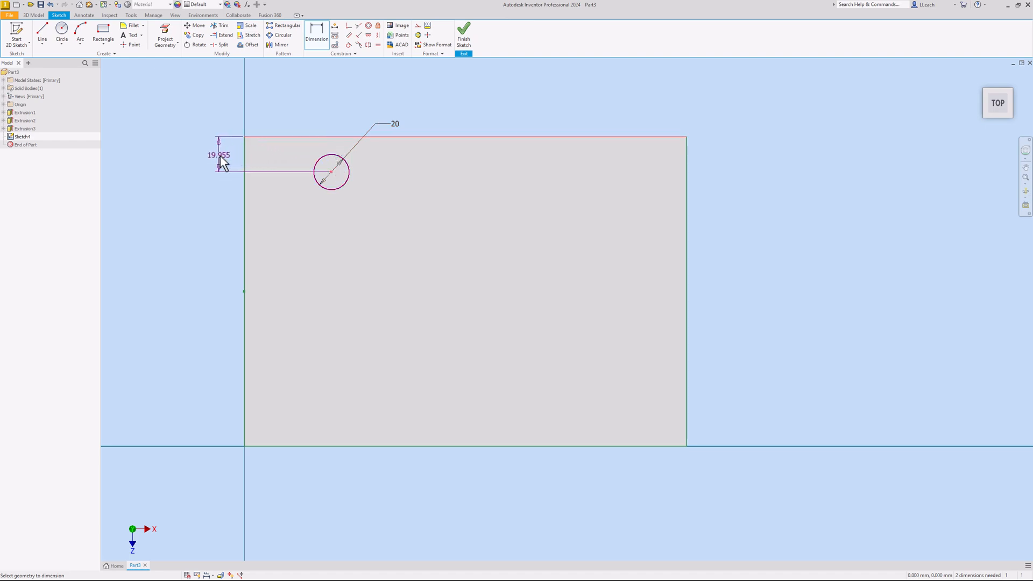
left_click(221, 156)
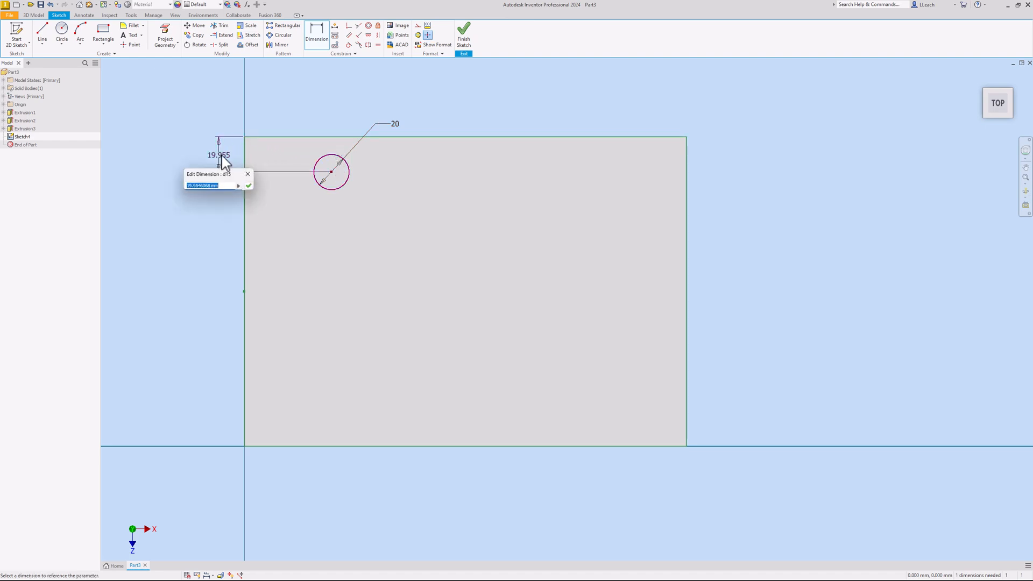
type("25")
key("Return")
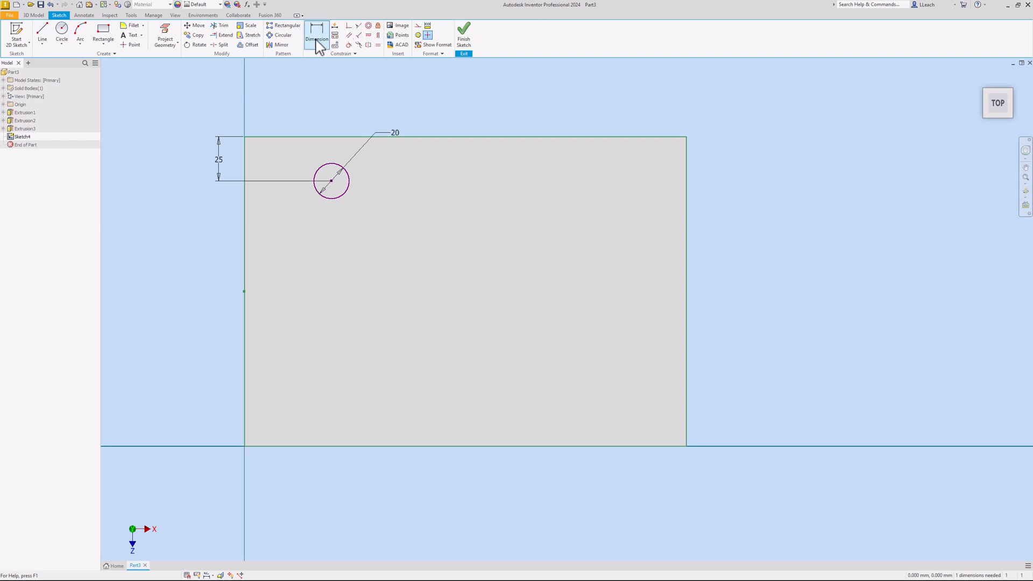
left_click(321, 174)
left_click(246, 176)
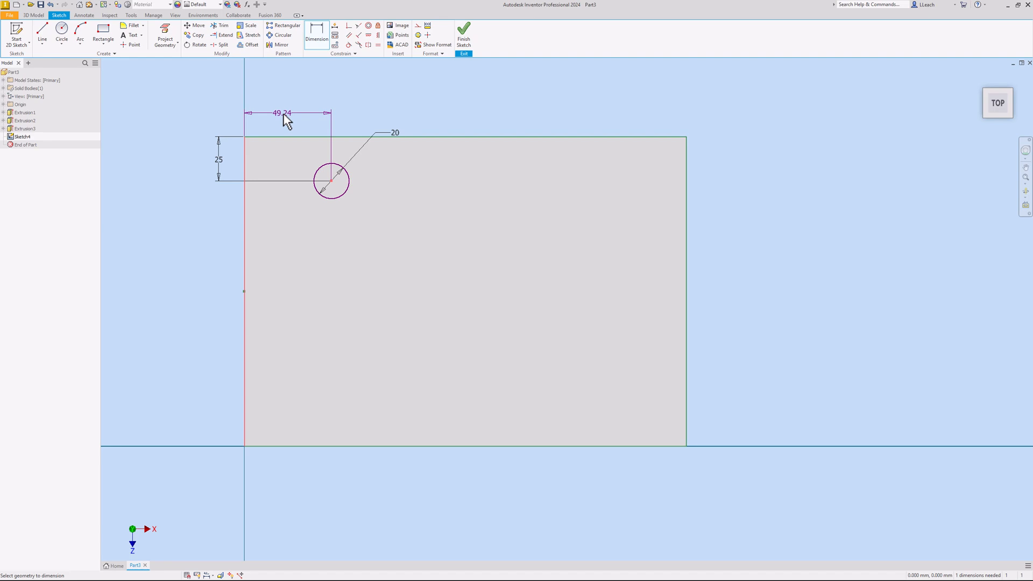
left_click(285, 116)
type("40")
key("Return")
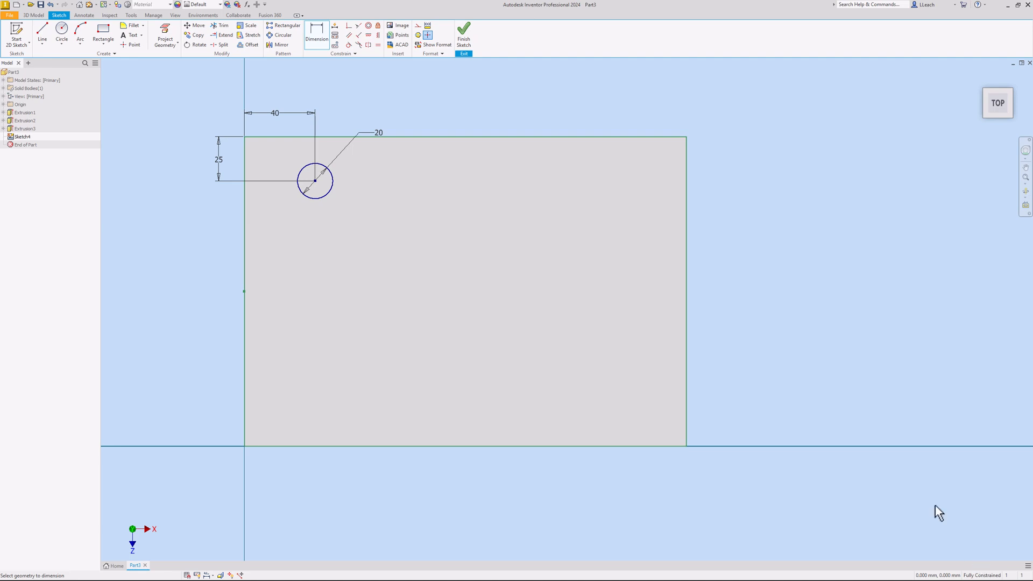
left_click(470, 48)
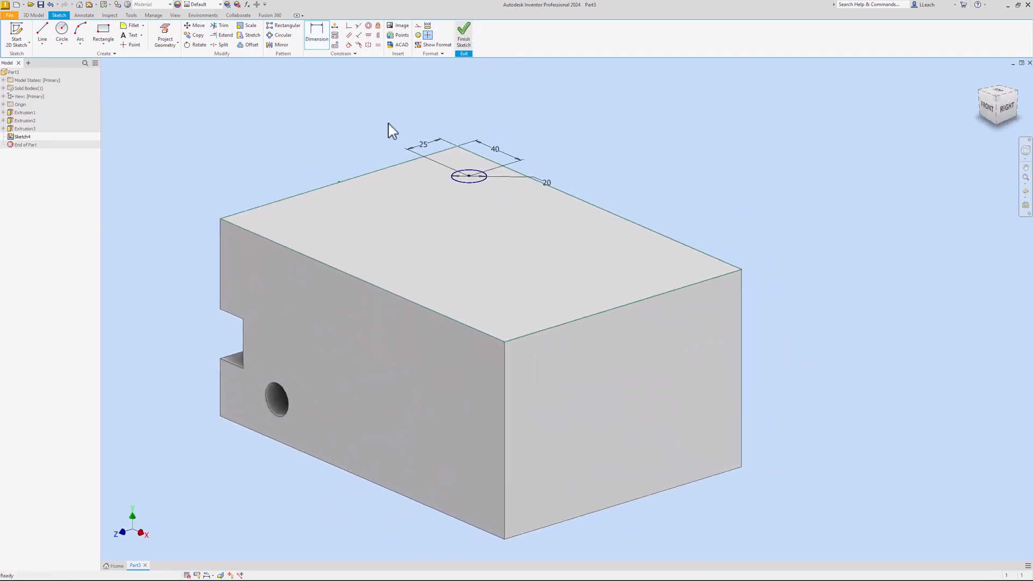
Extrude-cut the Ø20 circle Through All to drill a vertical hole in the block
left_click(72, 38)
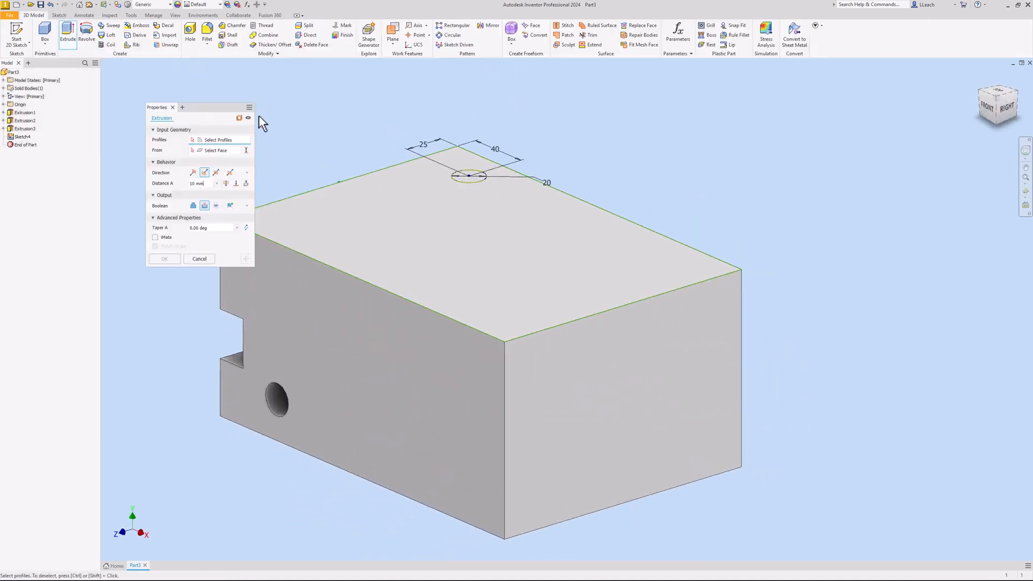
left_click(473, 178)
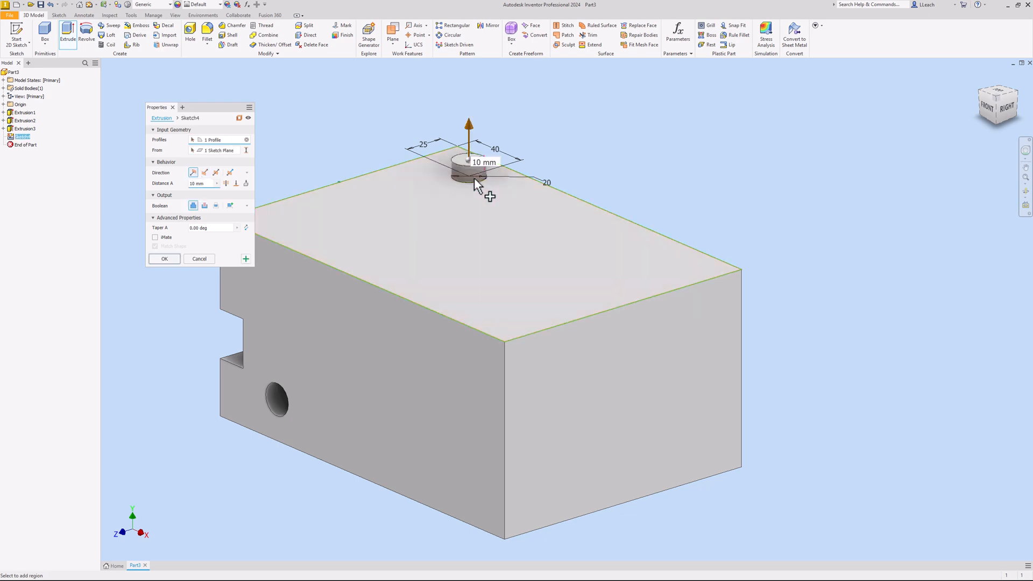
left_click(205, 205)
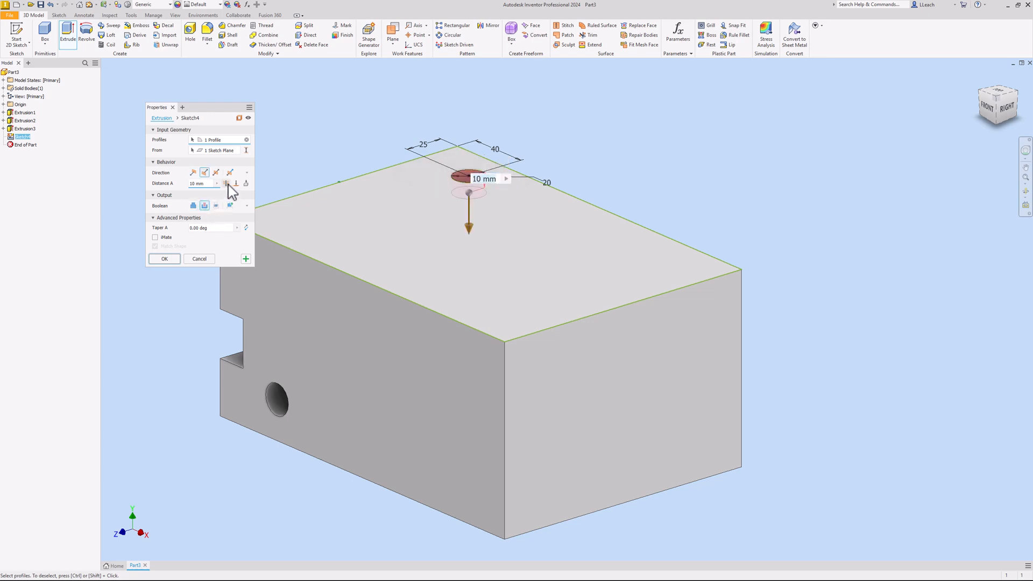
left_click(226, 183)
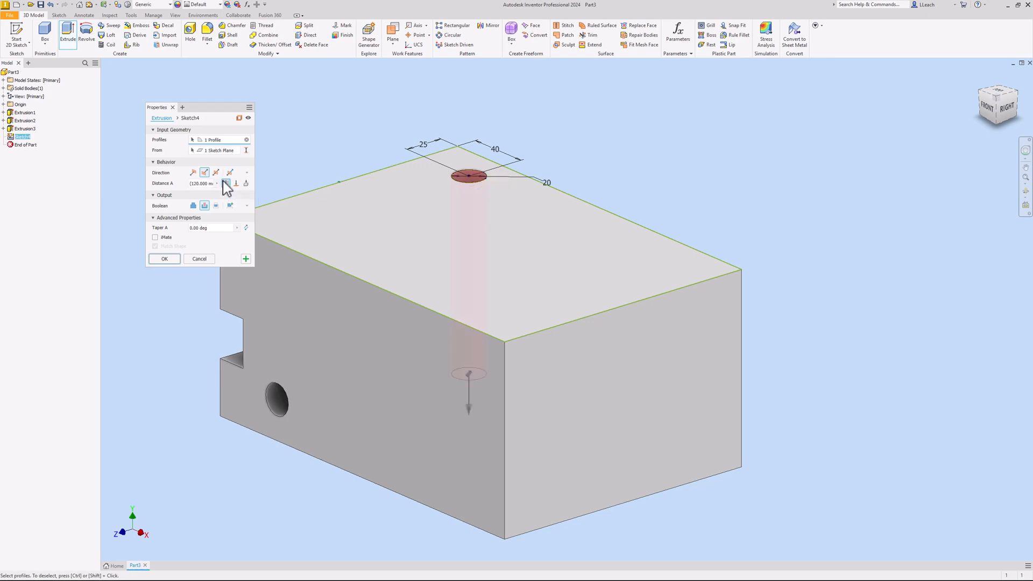
left_click(172, 262)
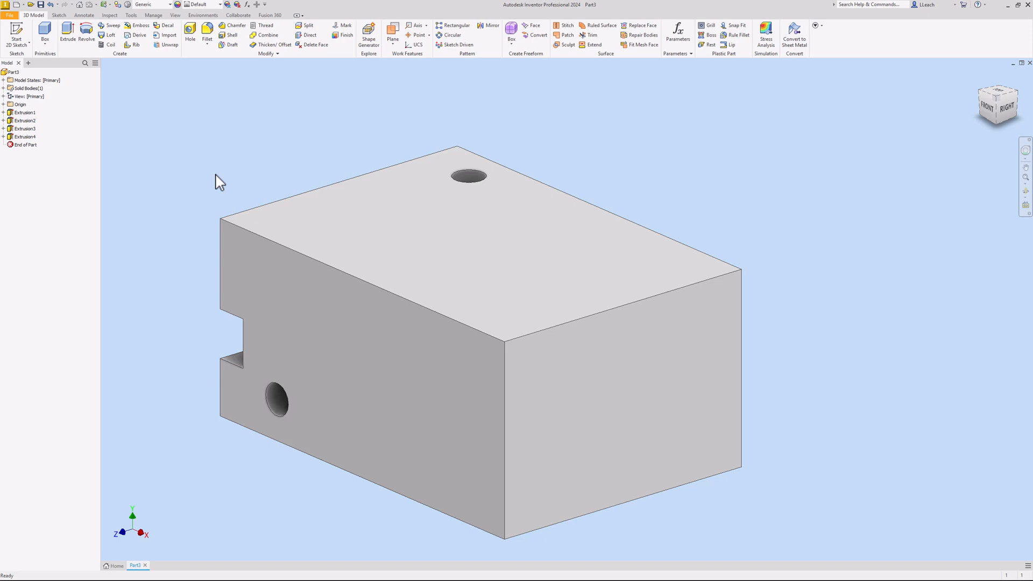
Start a sketch on the front face and project the block's top and right edges
left_click(17, 36)
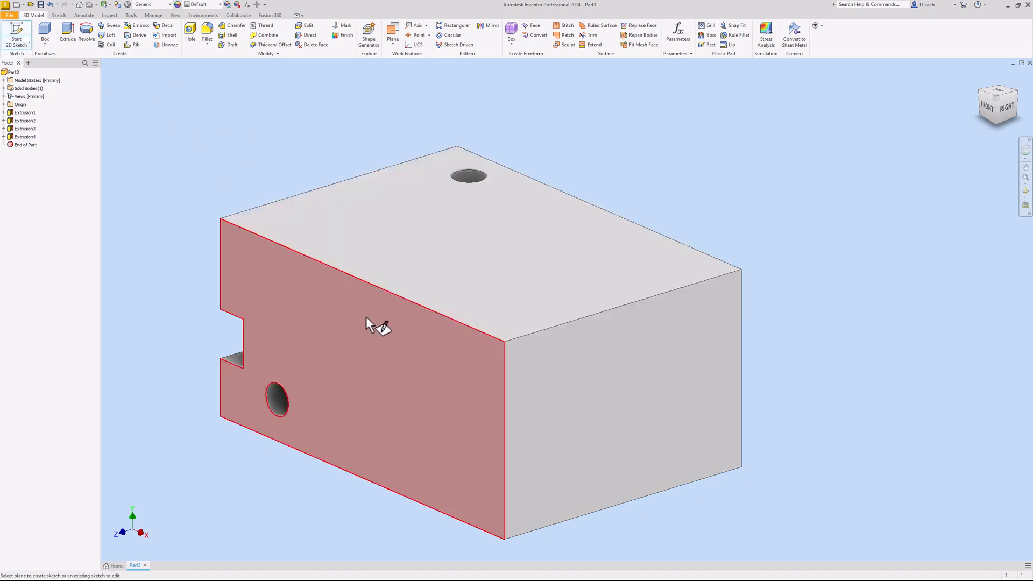
left_click(369, 315)
middle_click_drag(502, 288, 380, 280)
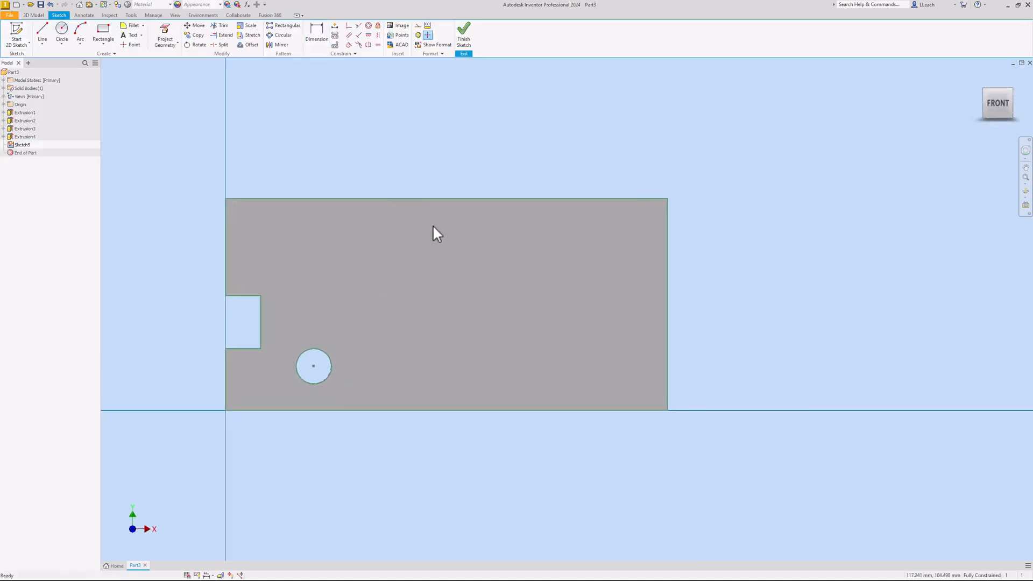
left_click(171, 37)
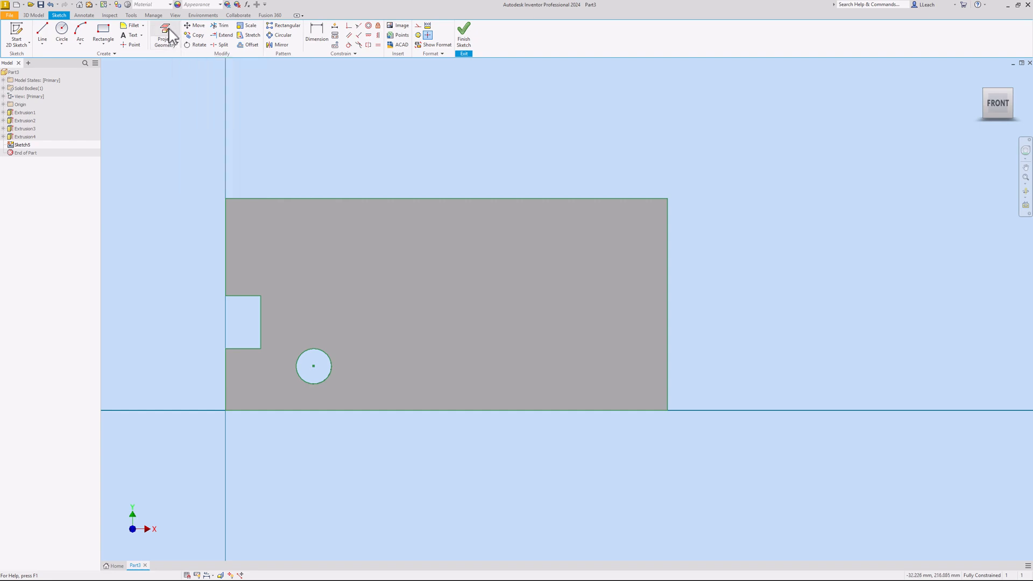
left_click(453, 199)
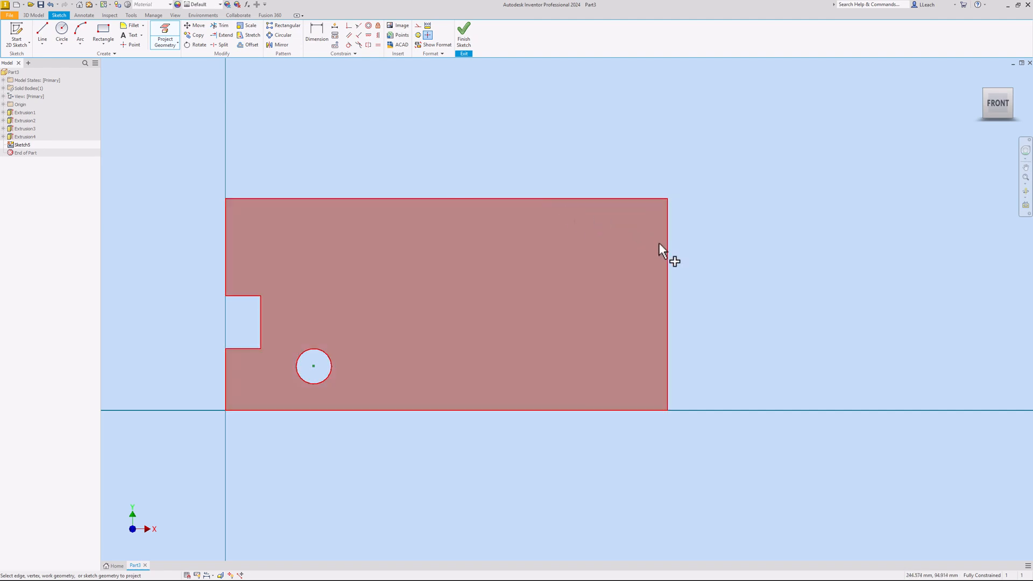
left_click(669, 256)
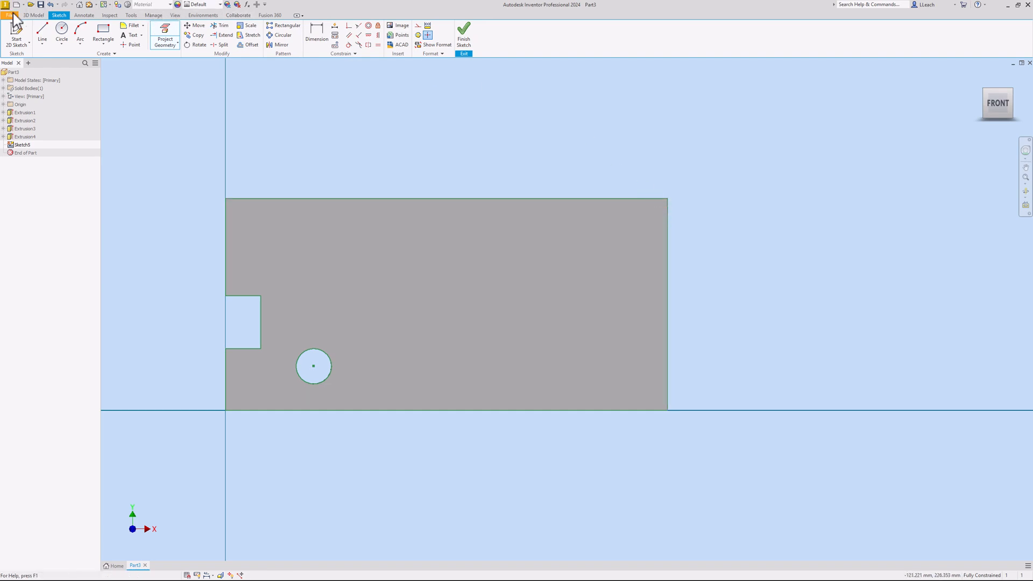
Draw a diagonal line from the top edge to the right edge
left_click(47, 35)
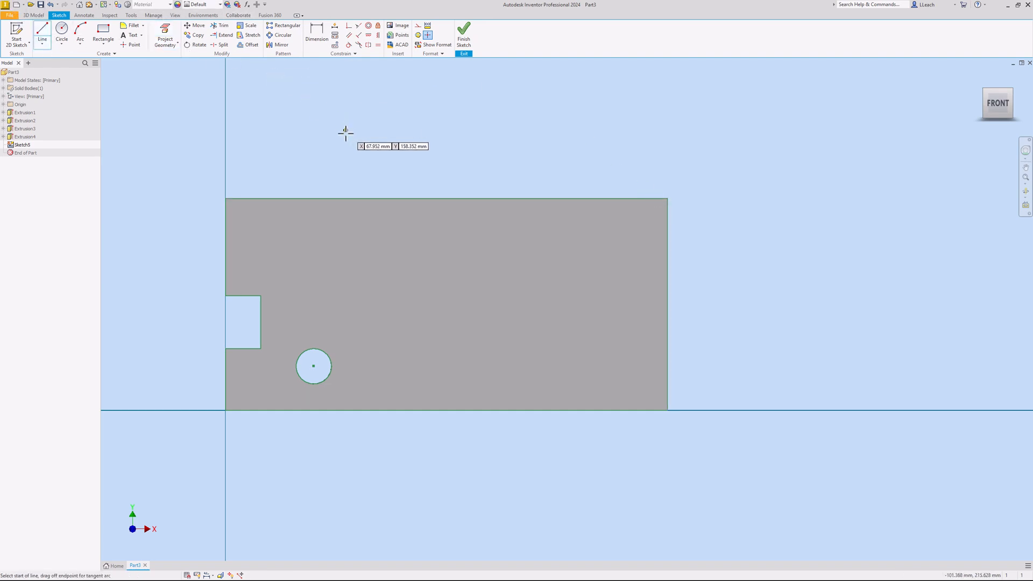
left_click(308, 198)
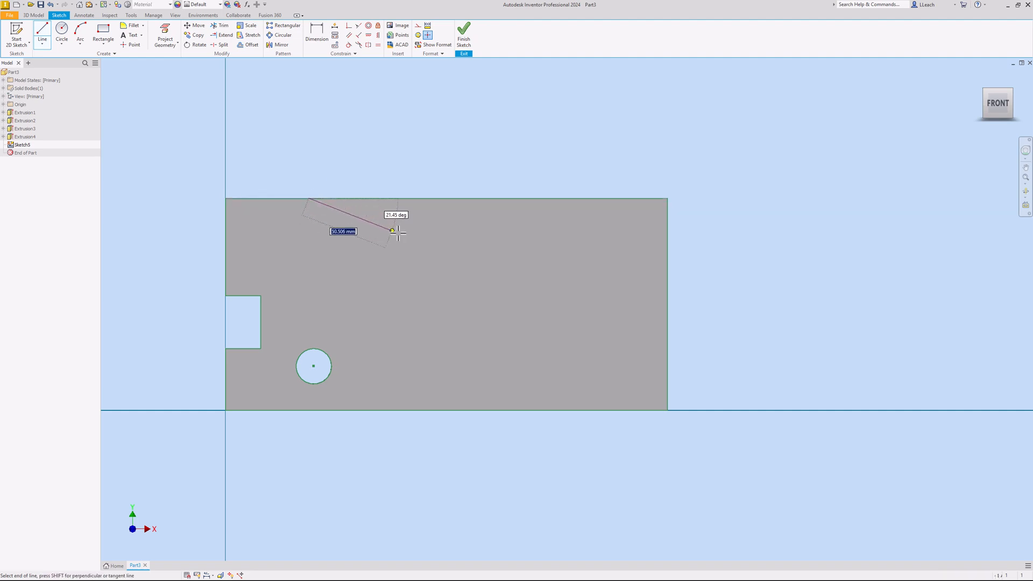
double_click(667, 334)
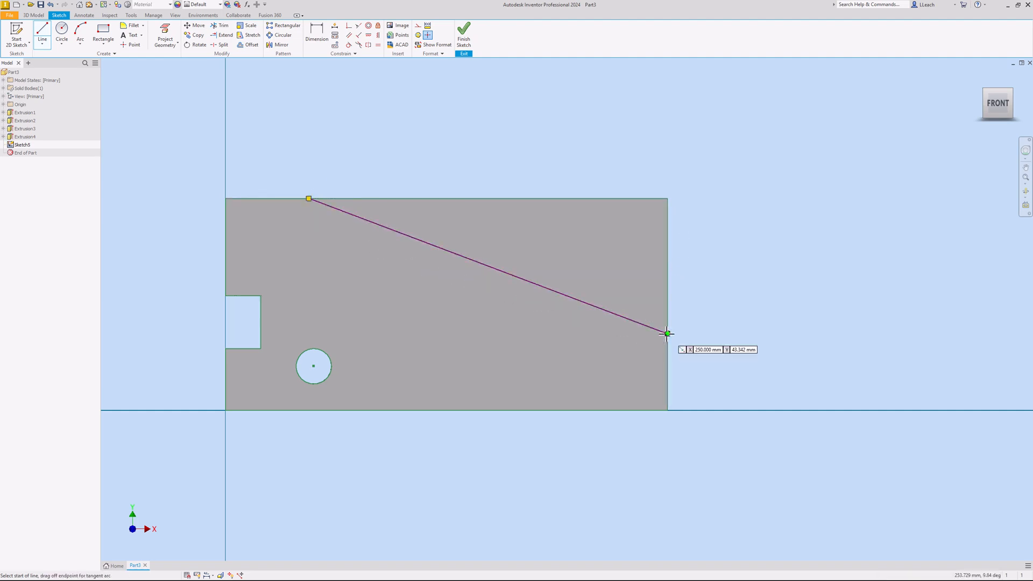
right_click(526, 132)
left_click(558, 134)
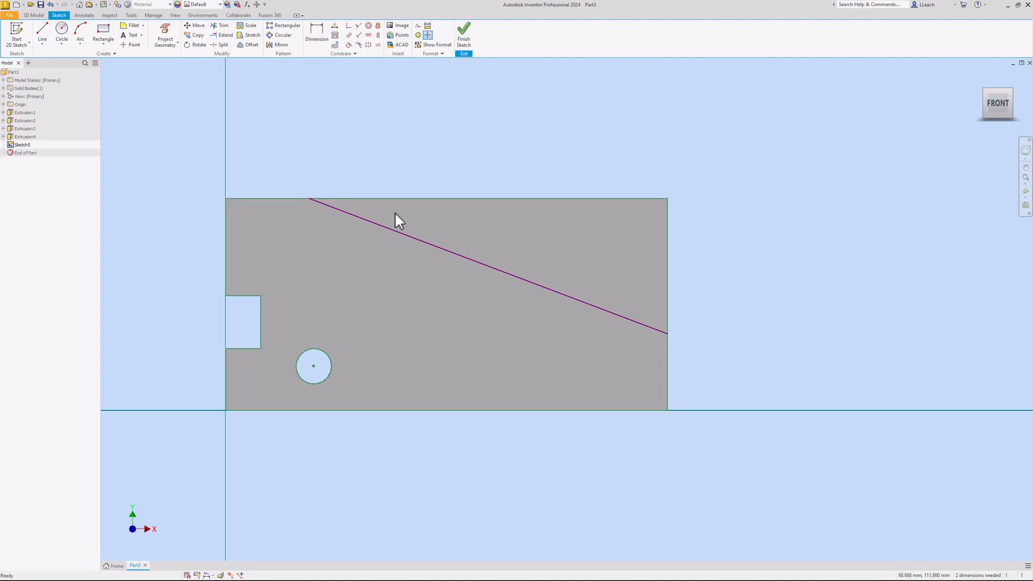
Dimension the slanted line: right end 25 mm above the base, top end 90 mm from the left edge
left_click(321, 36)
left_click(668, 334)
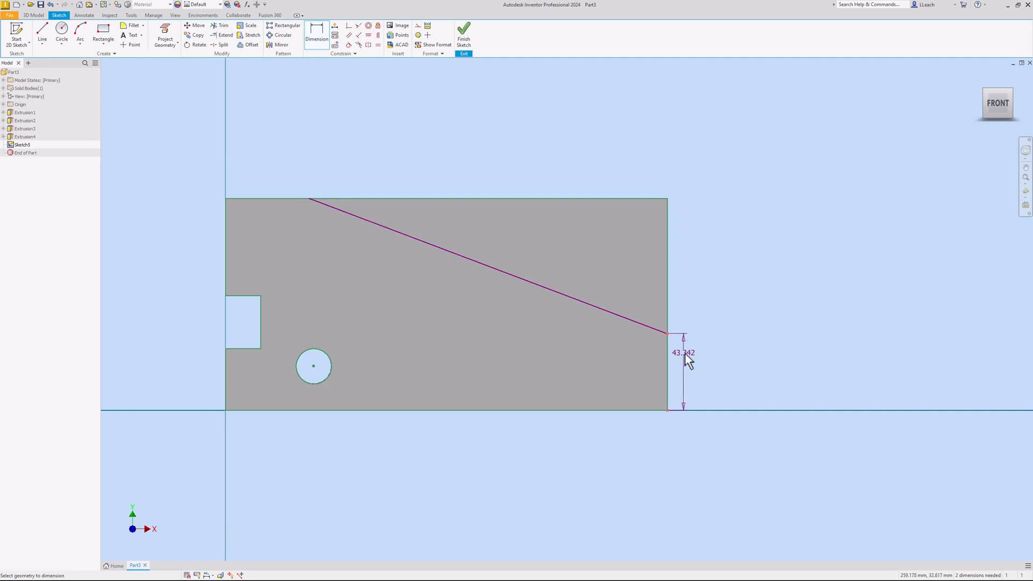
left_click(711, 376)
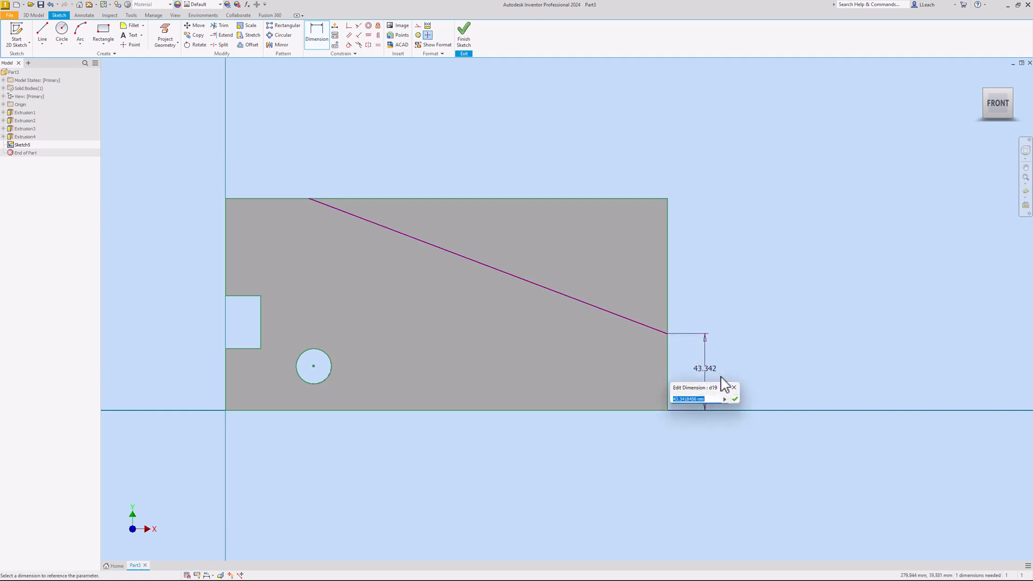
type("25")
key("Return")
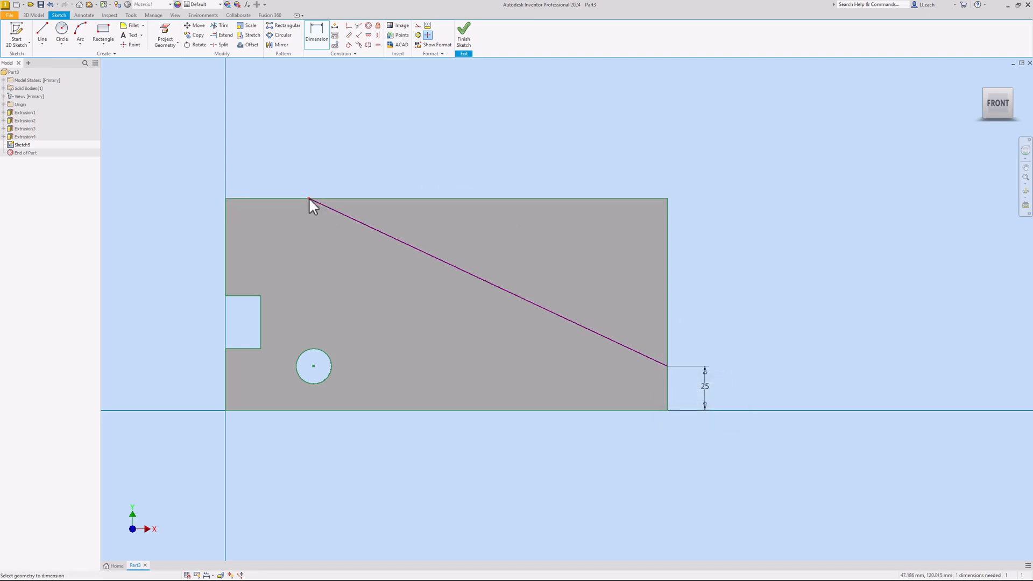
left_click(226, 198)
left_click(259, 153)
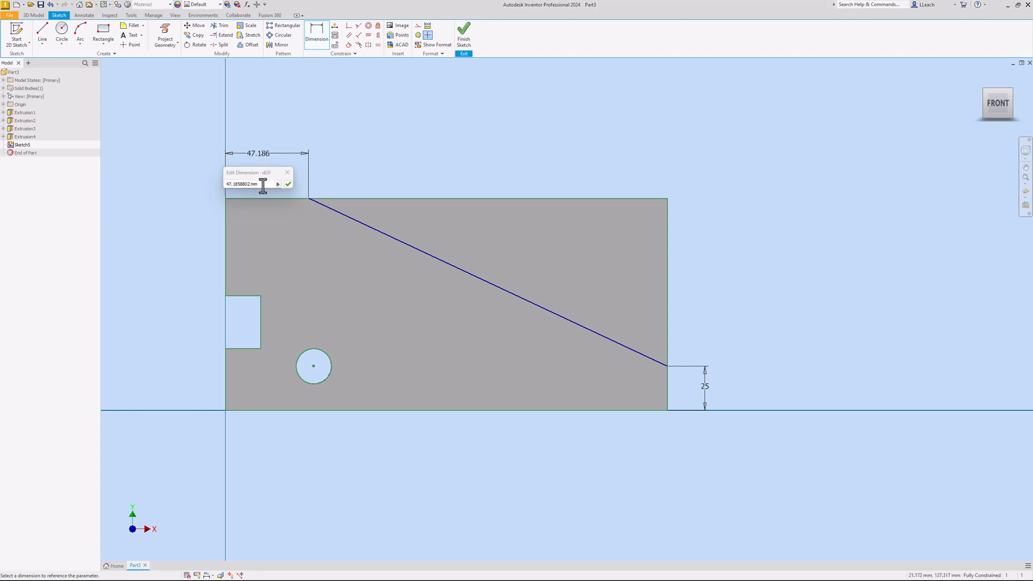
left_click_drag(263, 186, 217, 186)
type("90")
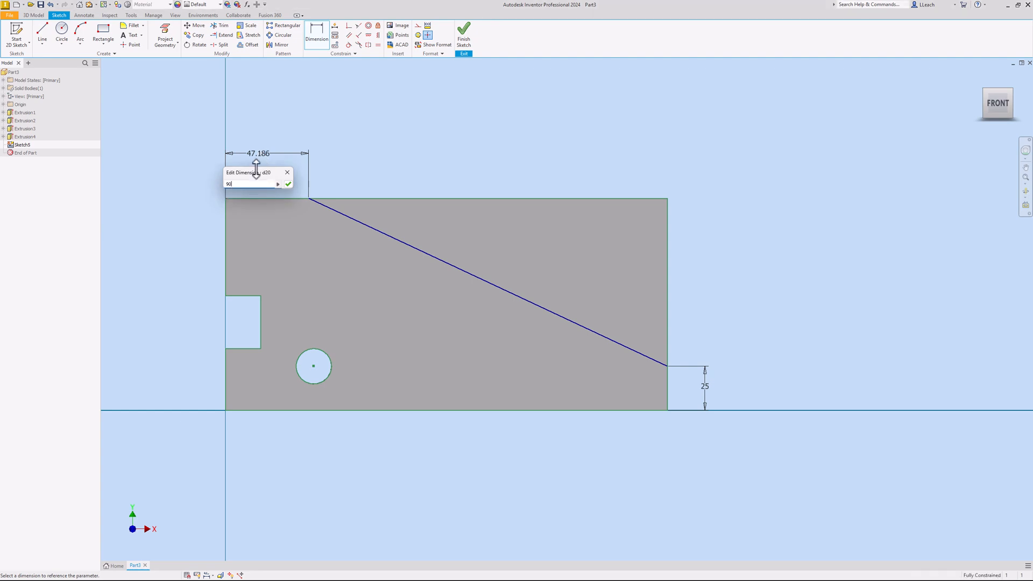
key("Return")
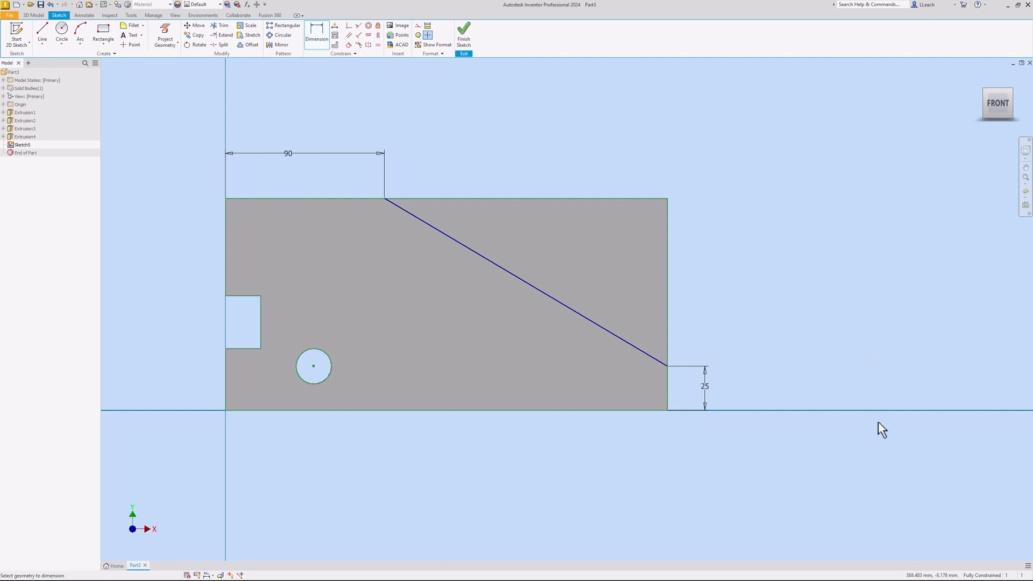
mouse_move(987, 570)
left_click(464, 53)
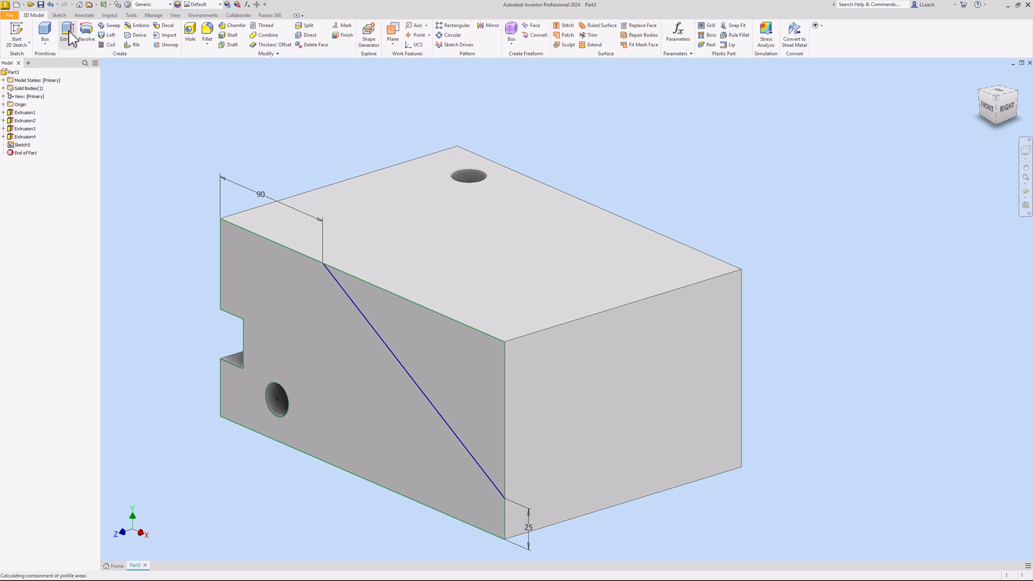
left_click(68, 33)
left_click(422, 330)
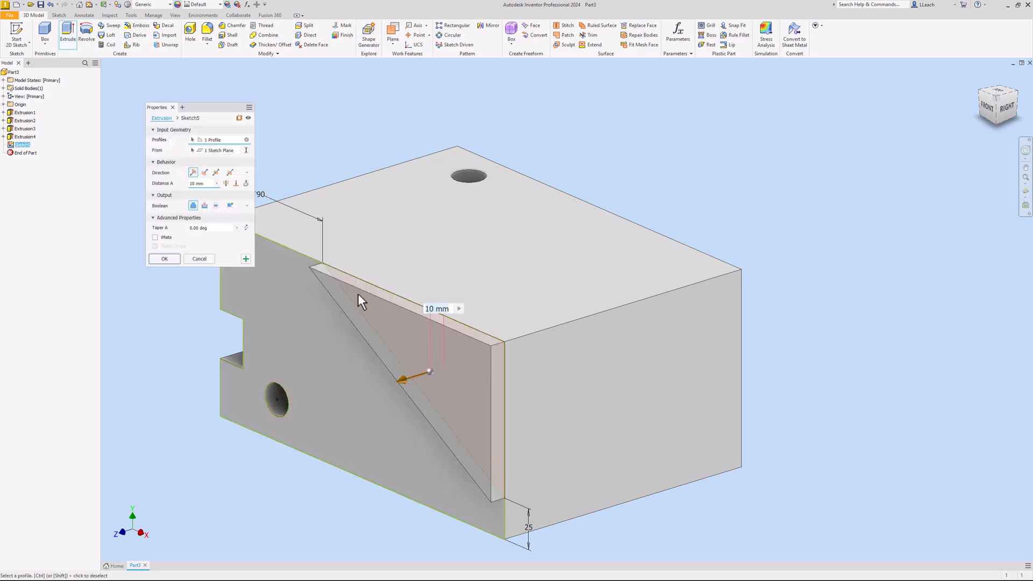
left_click(205, 207)
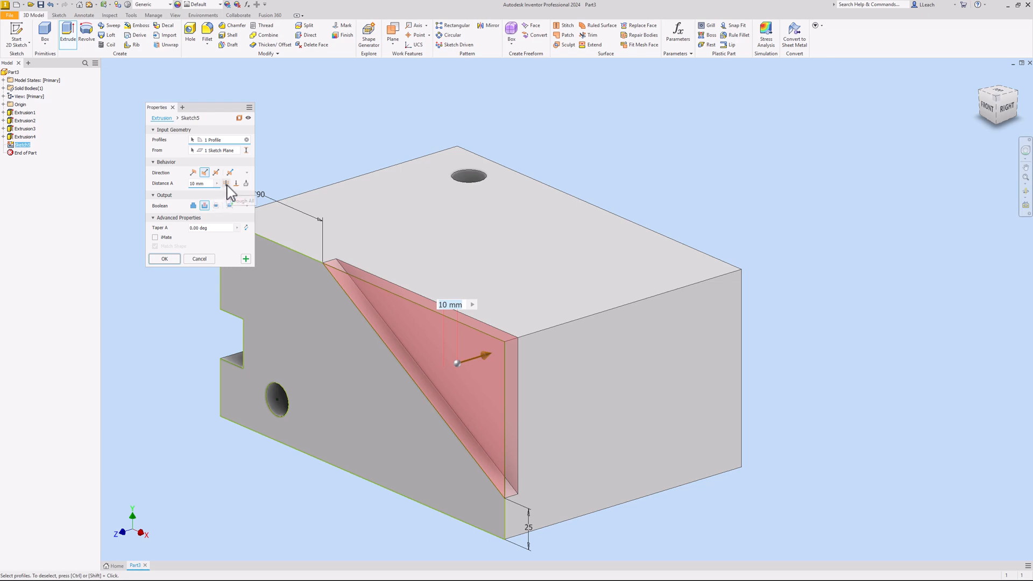
left_click(226, 183)
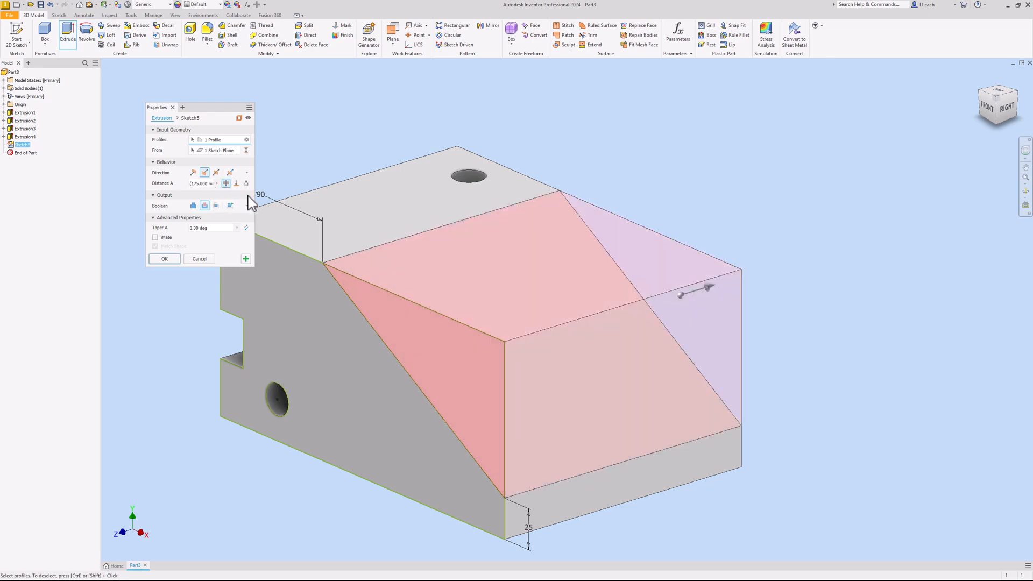
left_click(164, 258)
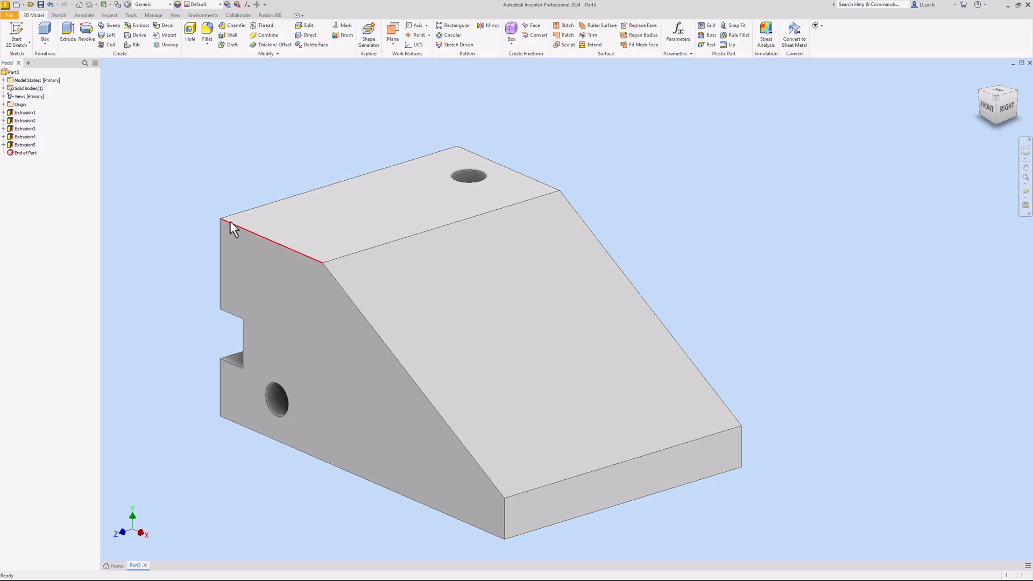
mouse_move(230, 221)
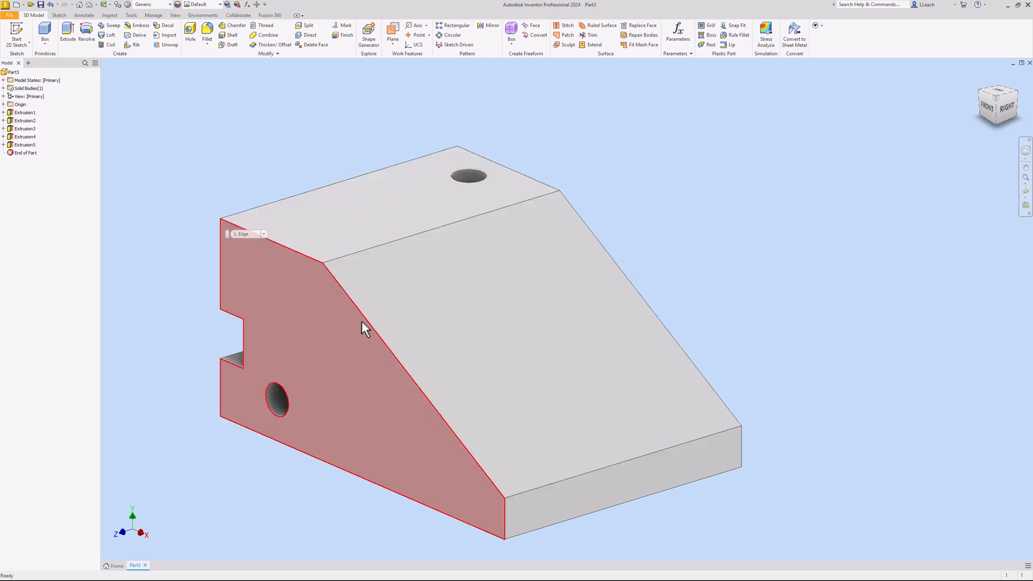
Start a new sketch on the block's top face and rotate the view a quarter turn
left_click(17, 43)
left_click(37, 58)
left_click(403, 208)
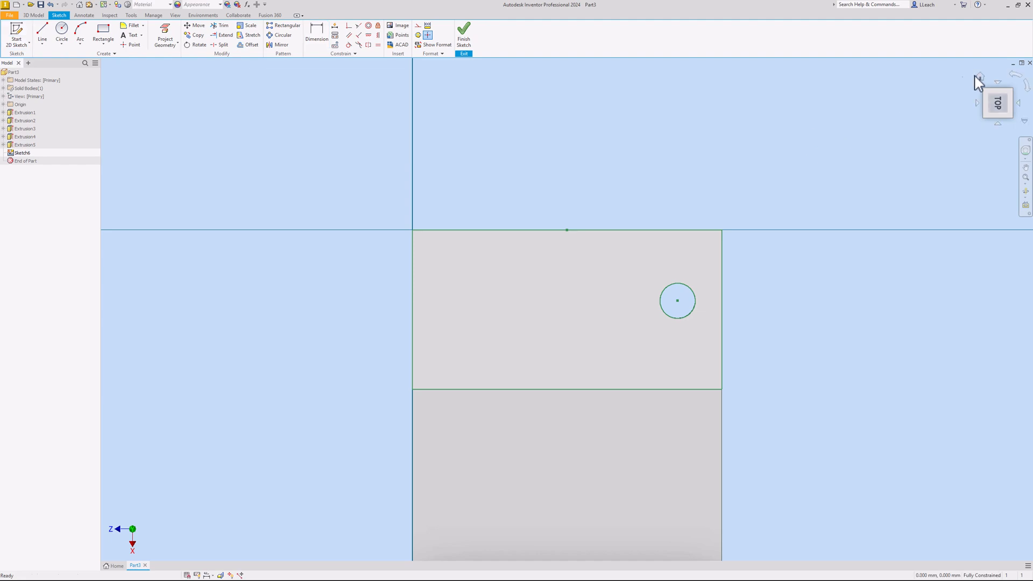
left_click(1017, 78)
left_click_drag(734, 221, 568, 229)
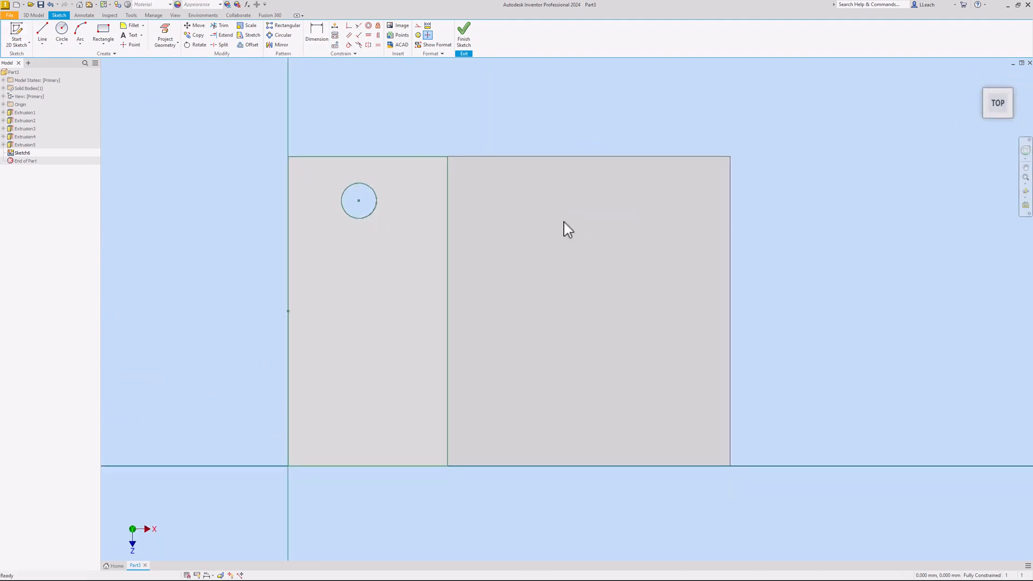
Draw a two-point rectangle from the left edge to the right edge of the face
left_click(104, 46)
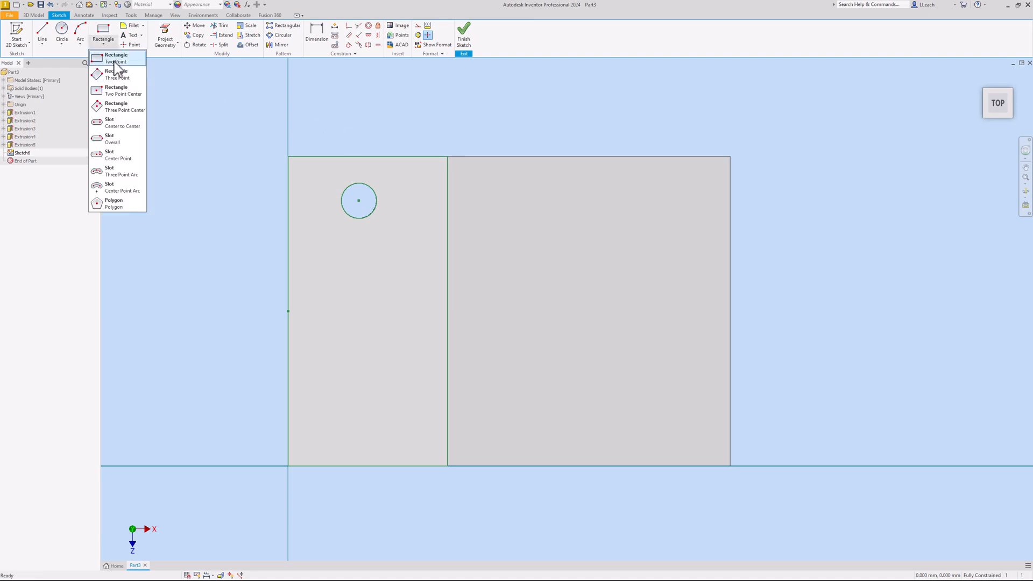
left_click(116, 60)
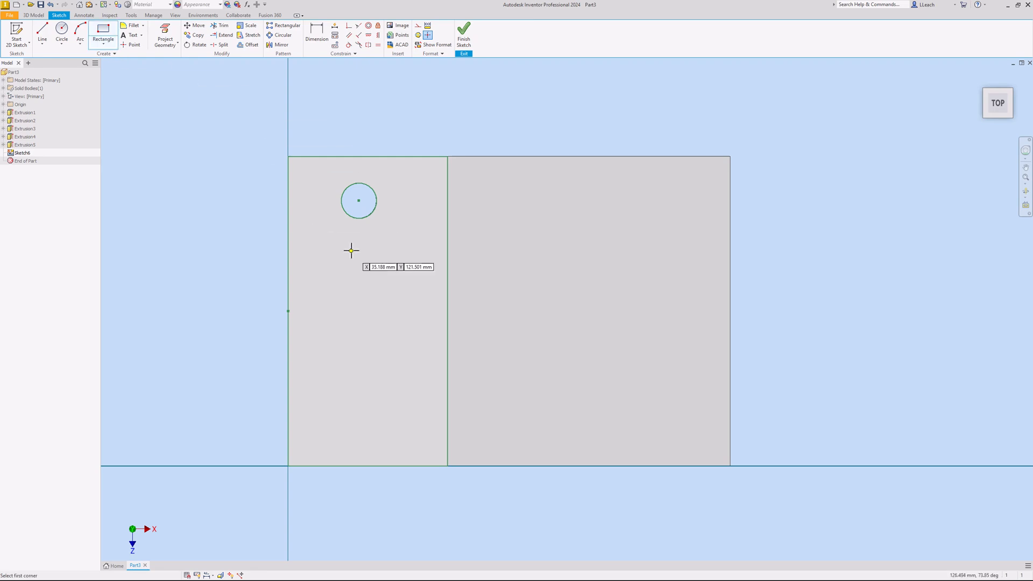
left_click(288, 262)
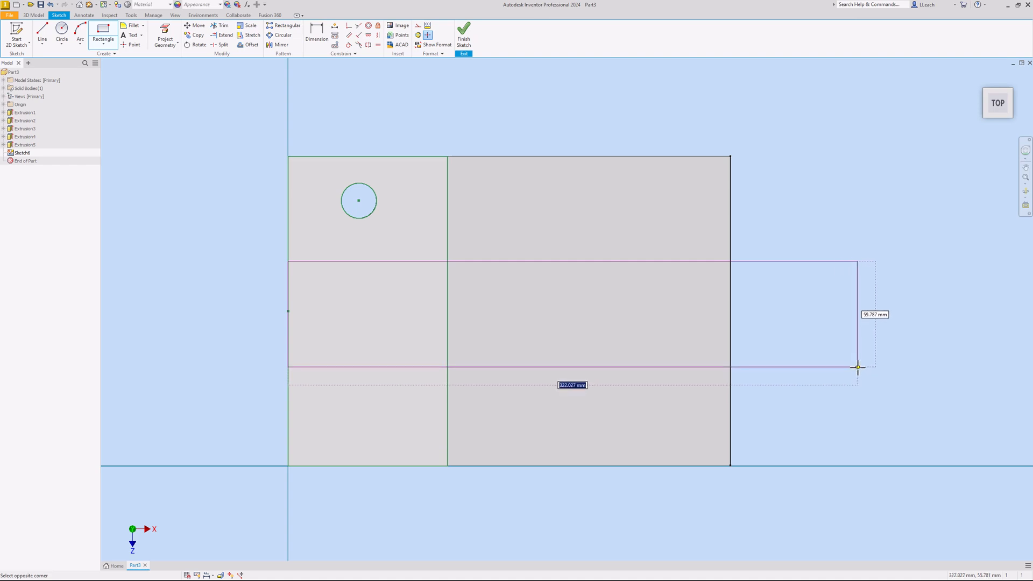
left_click(730, 369)
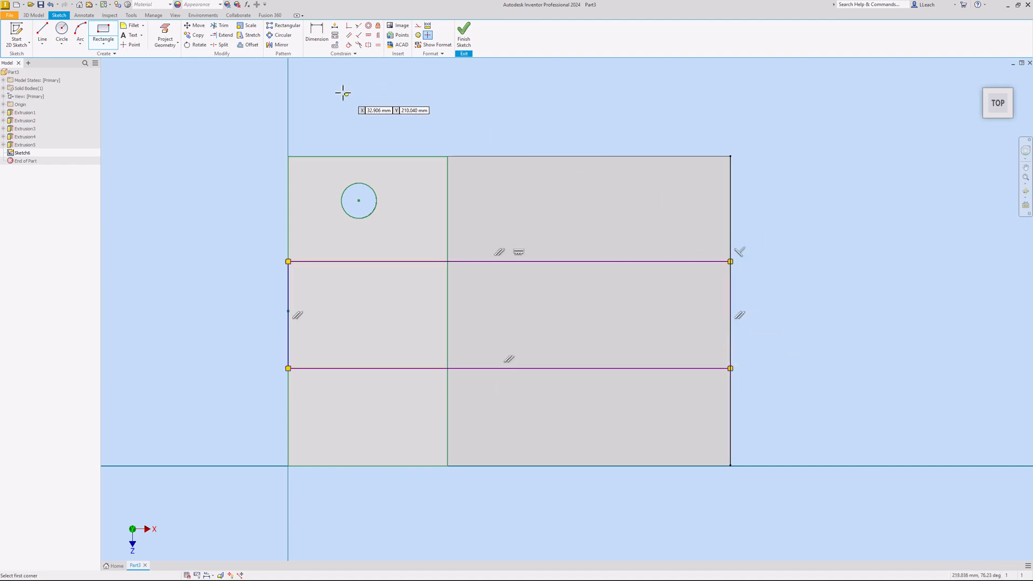
right_click(502, 115)
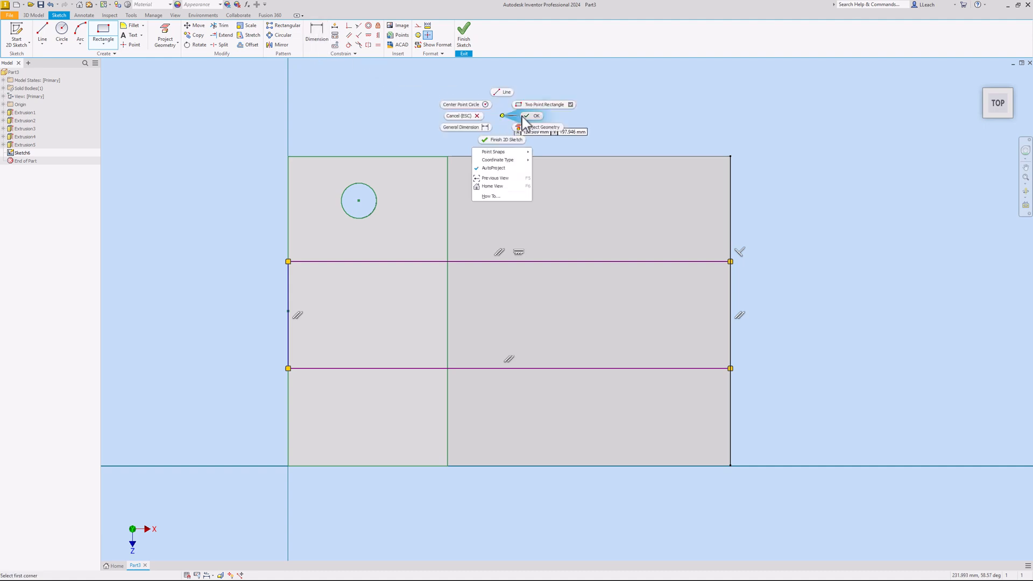
left_click(532, 115)
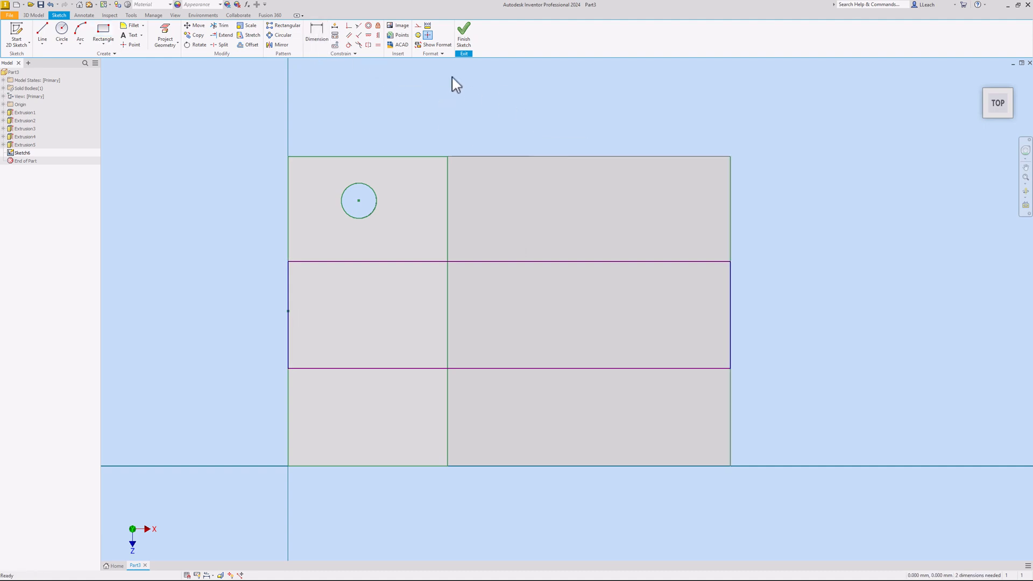
Dimension the rectangle's width to 75 mm
left_click(317, 33)
left_click(345, 262)
left_click(344, 369)
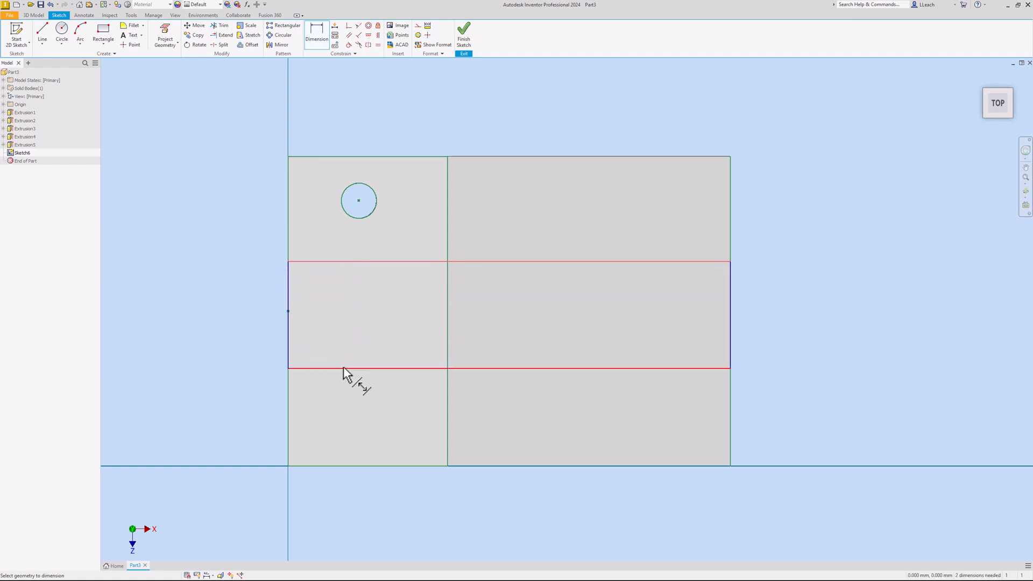
left_click(251, 321)
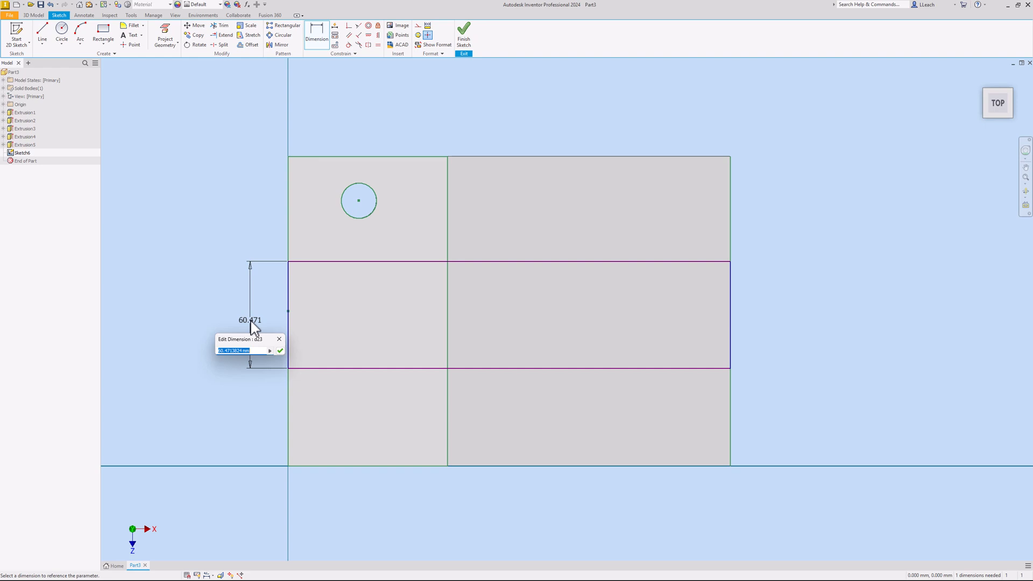
type("75")
key("Return")
Offset the rectangle 50 mm from the block's outer edge and finish the sketch
left_click(325, 157)
left_click(326, 236)
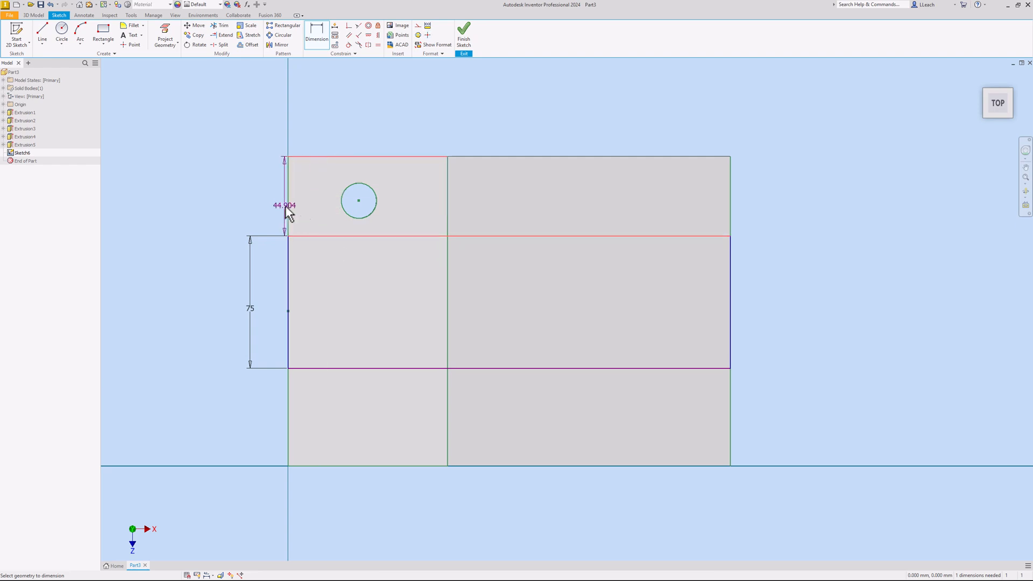
left_click(254, 207)
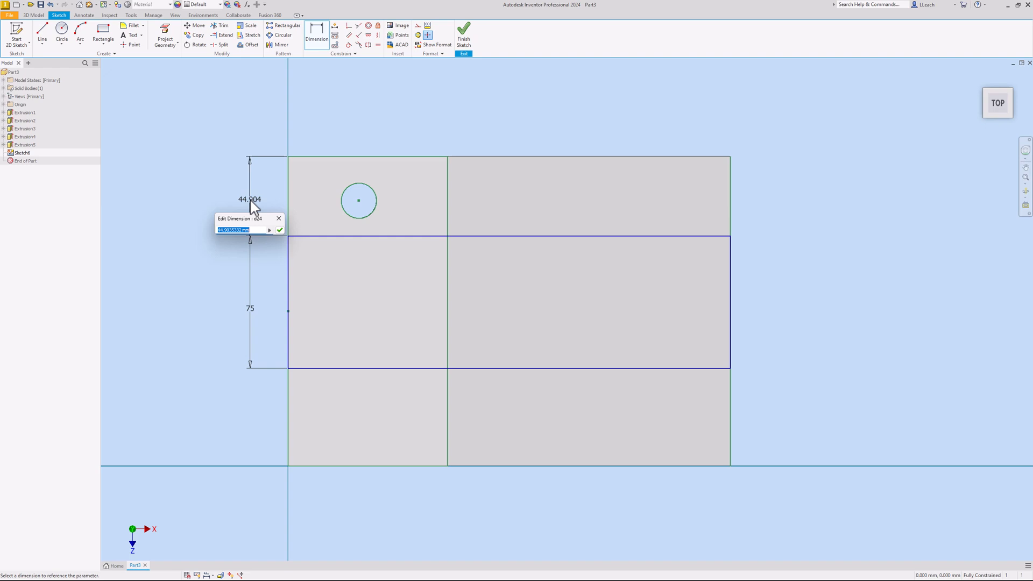
type("50")
key("Return")
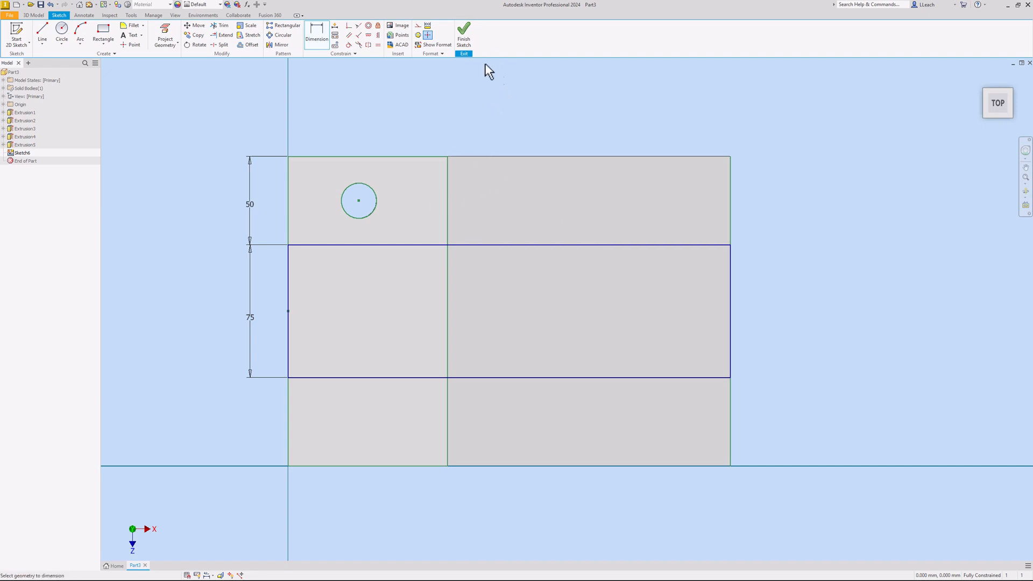
left_click(467, 44)
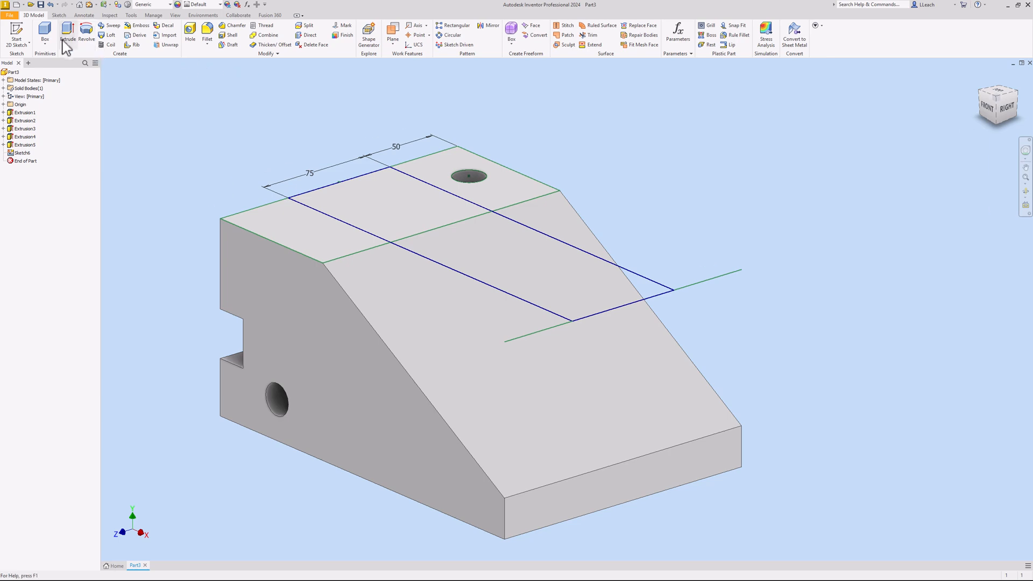
left_click(67, 33)
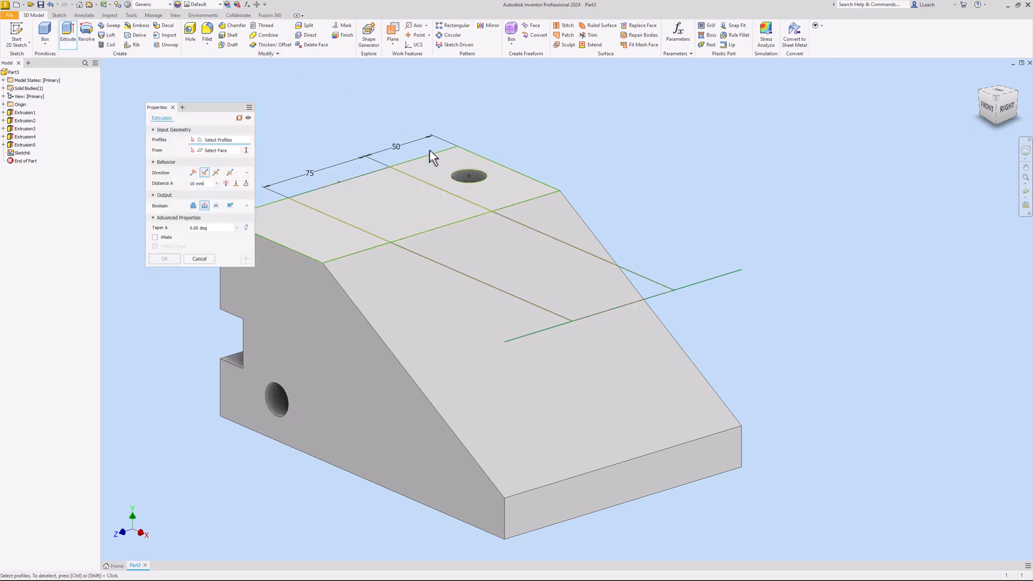
Cut both rectangle regions 25 mm deep to form a 75 mm-wide channel
left_click(409, 212)
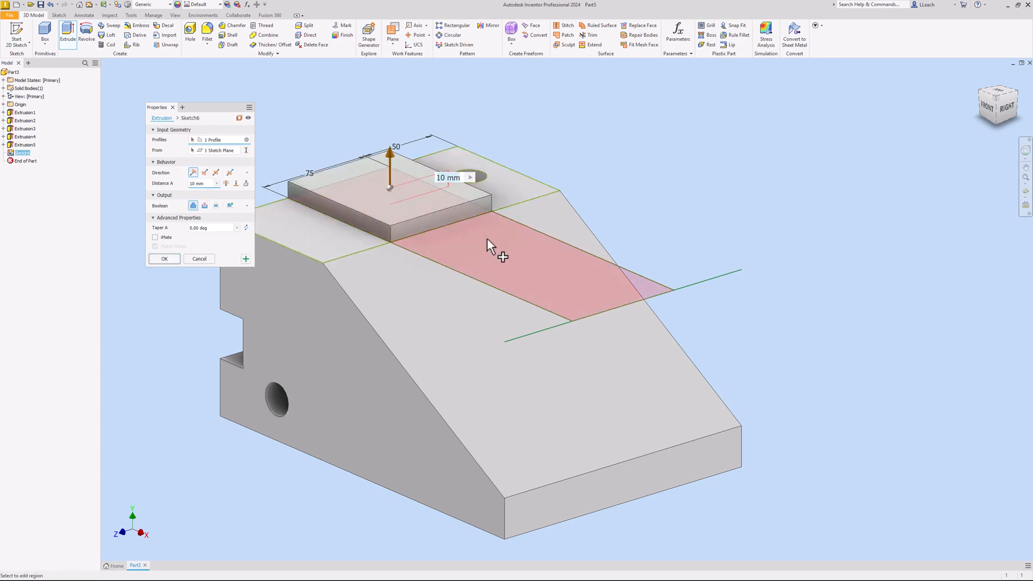
left_click(499, 247)
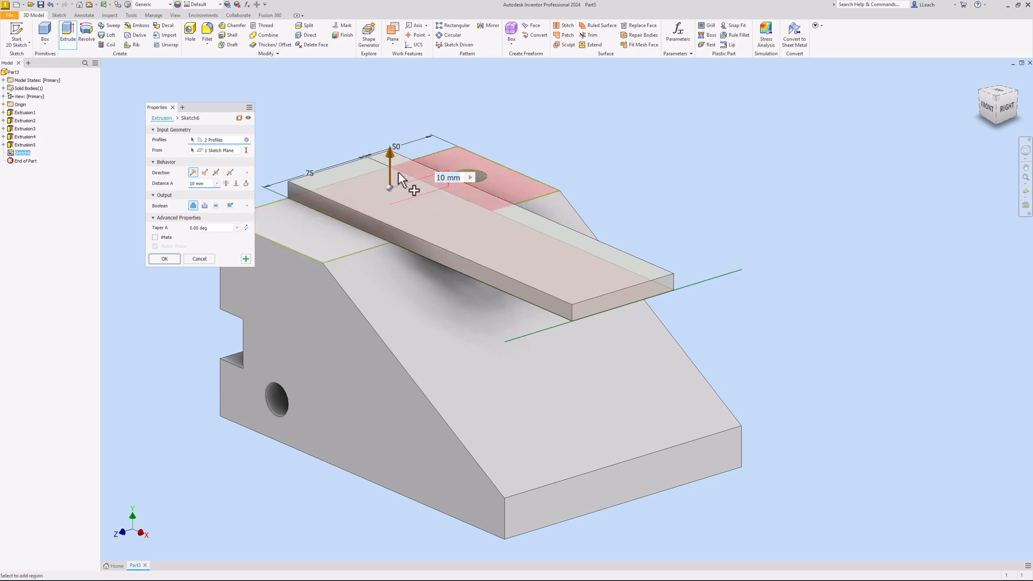
left_click(205, 205)
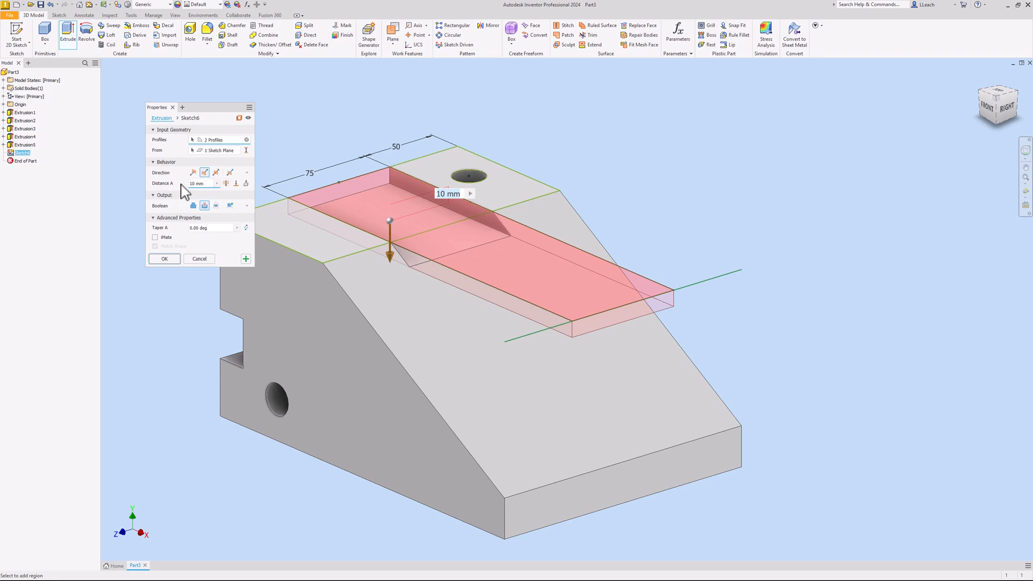
left_click_drag(208, 185, 181, 185)
type("25")
left_click(165, 259)
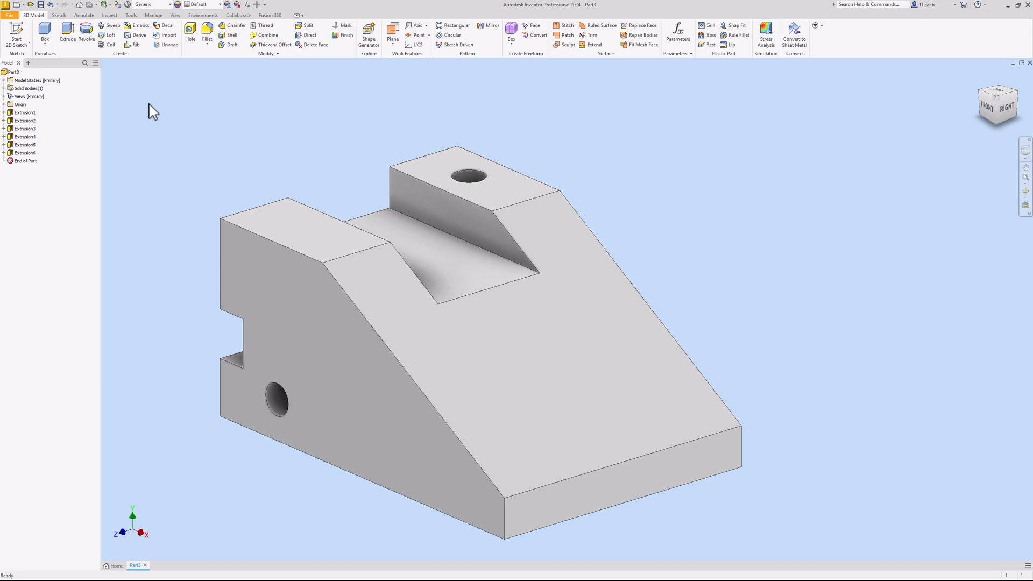
Start Sketch7 on the left raised top face and turn the view to look from above
left_click(29, 44)
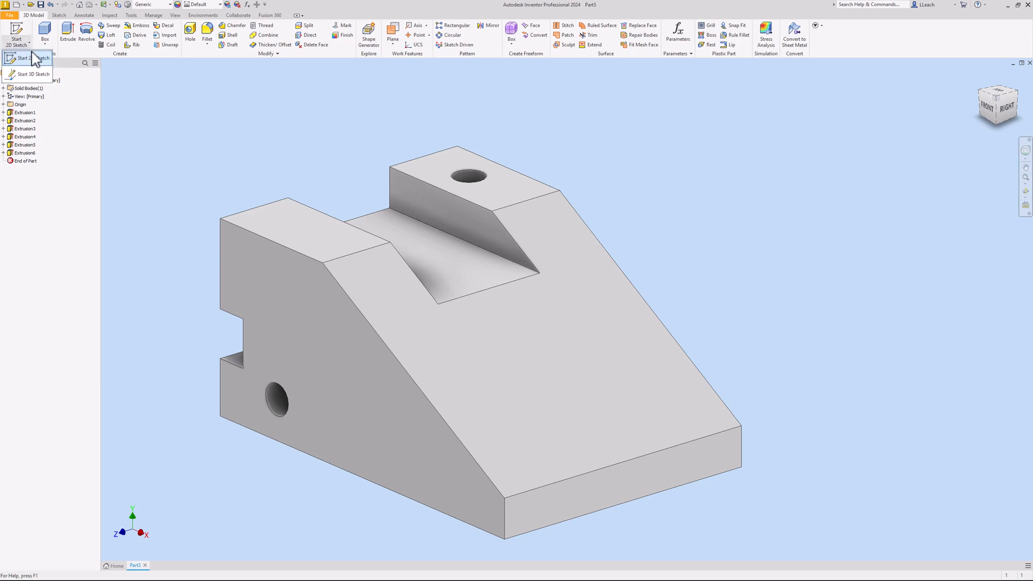
left_click(33, 58)
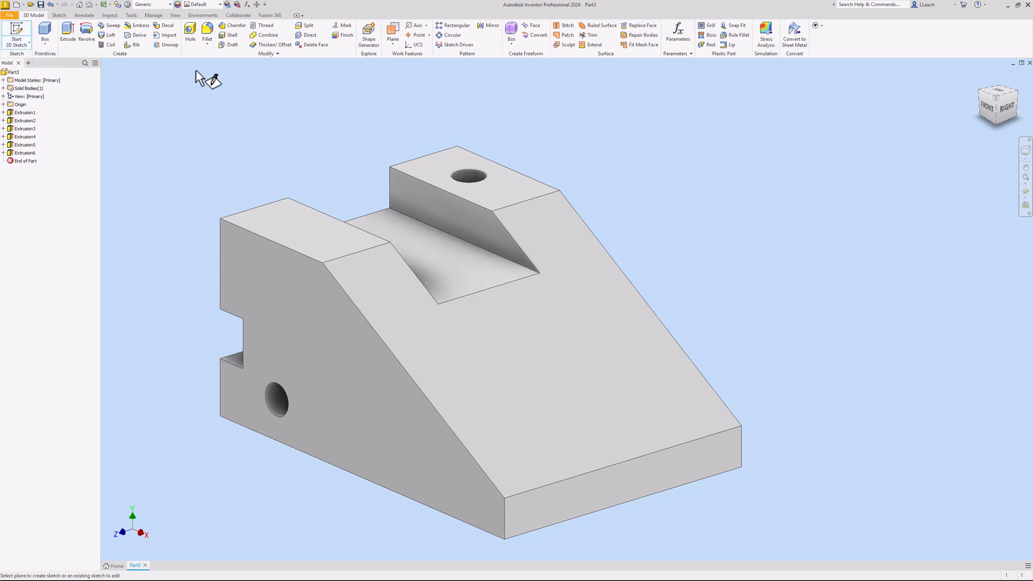
left_click(317, 235)
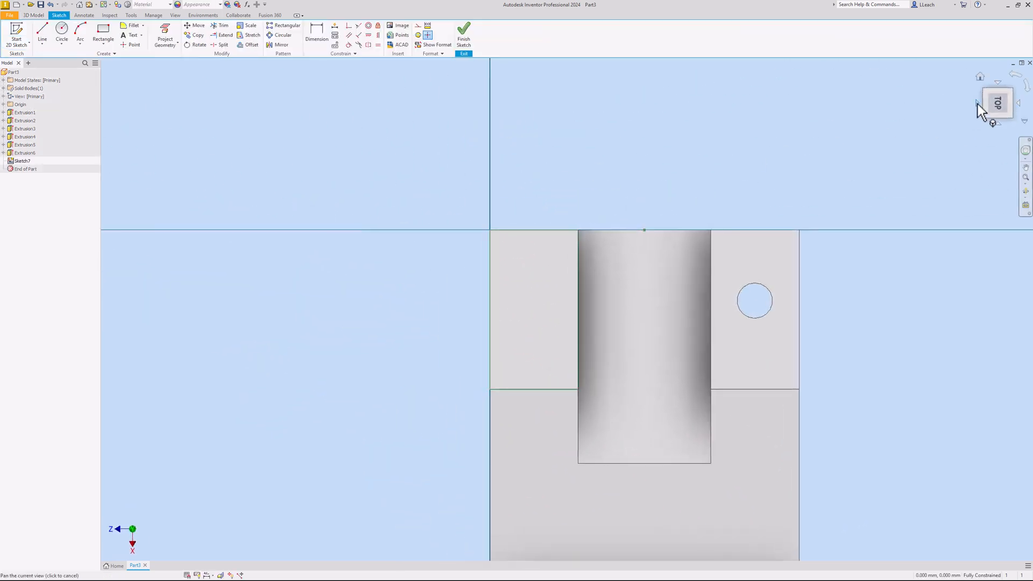
left_click(1016, 82)
middle_click_drag(832, 268, 644, 305)
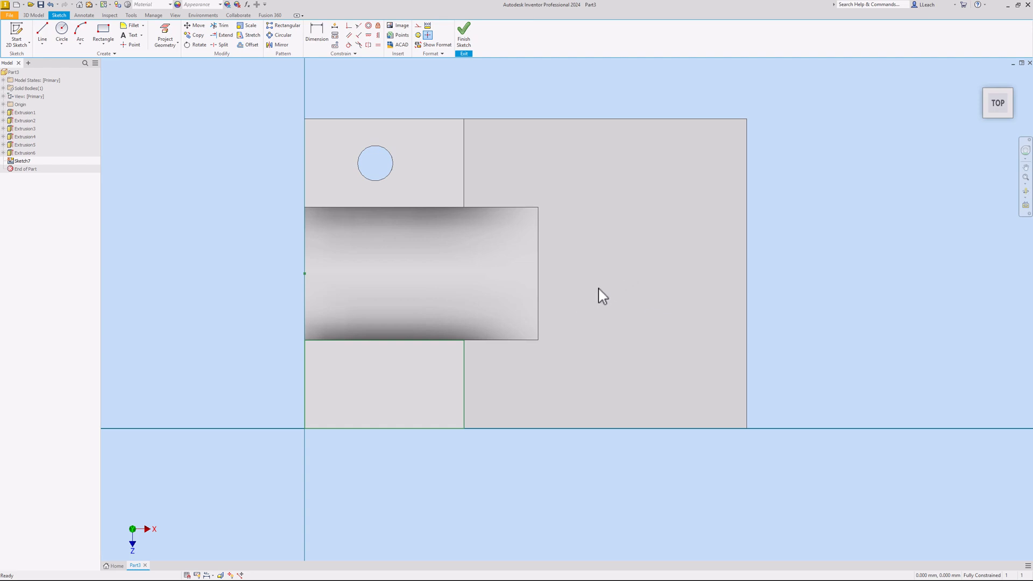
mouse_move(600, 293)
middle_mouse_down()
mouse_move(508, 369)
mouse_move(608, 192)
mouse_move(584, 330)
mouse_move(581, 302)
mouse_move(611, 294)
middle_mouse_up()
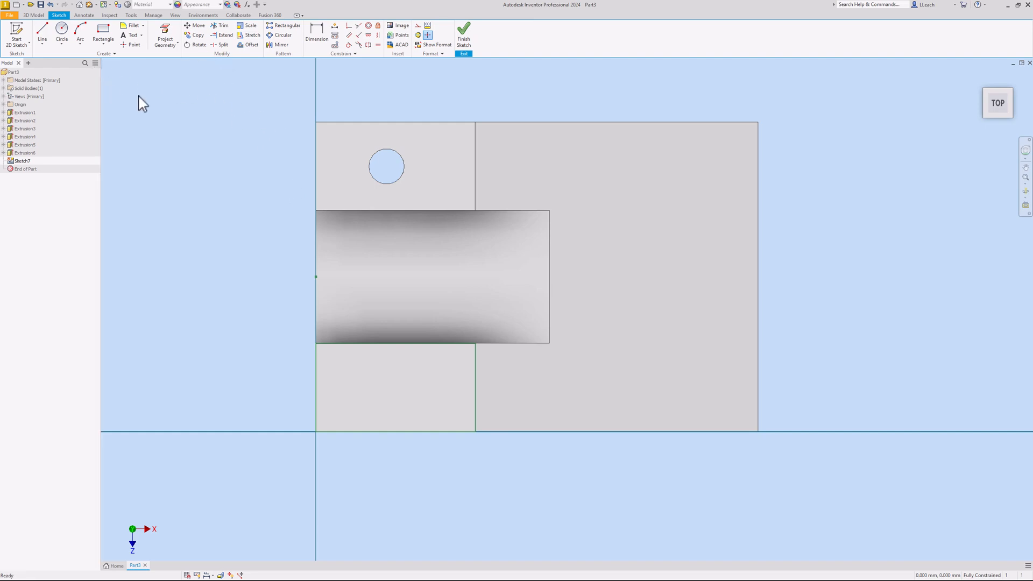
left_click(168, 32)
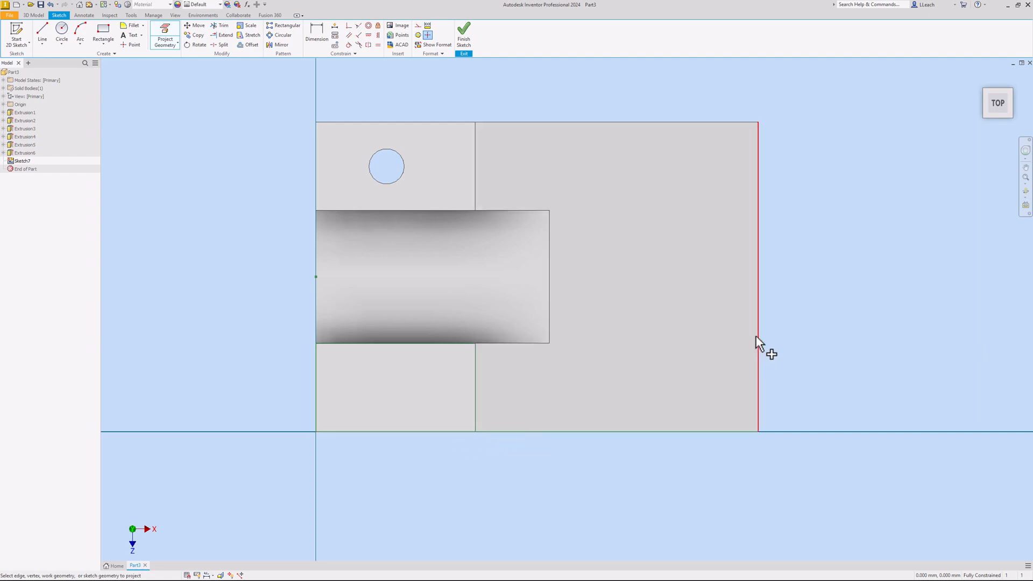
Project the right edge and draw a sloped line from the bottom edge up to the right edge
left_click(759, 335)
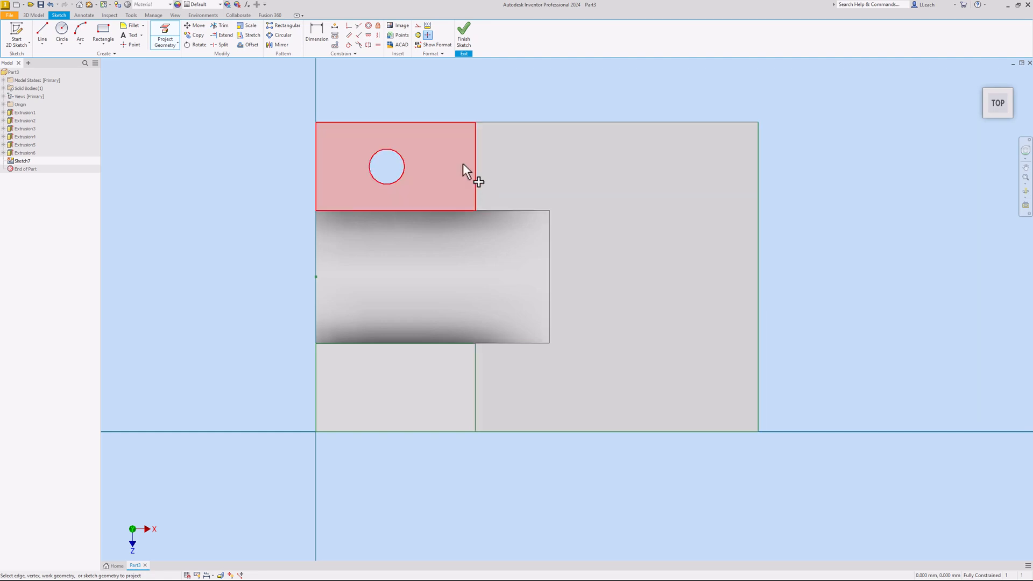
left_click(43, 32)
left_click(387, 123)
double_click(387, 431)
key("ctrl+z")
key("ctrl+y")
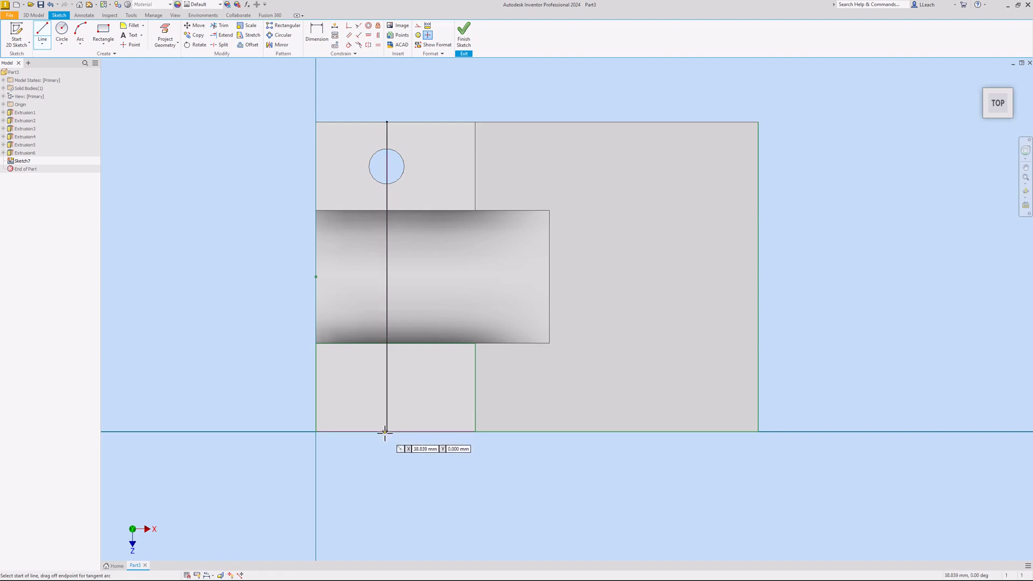
key("ctrl+z")
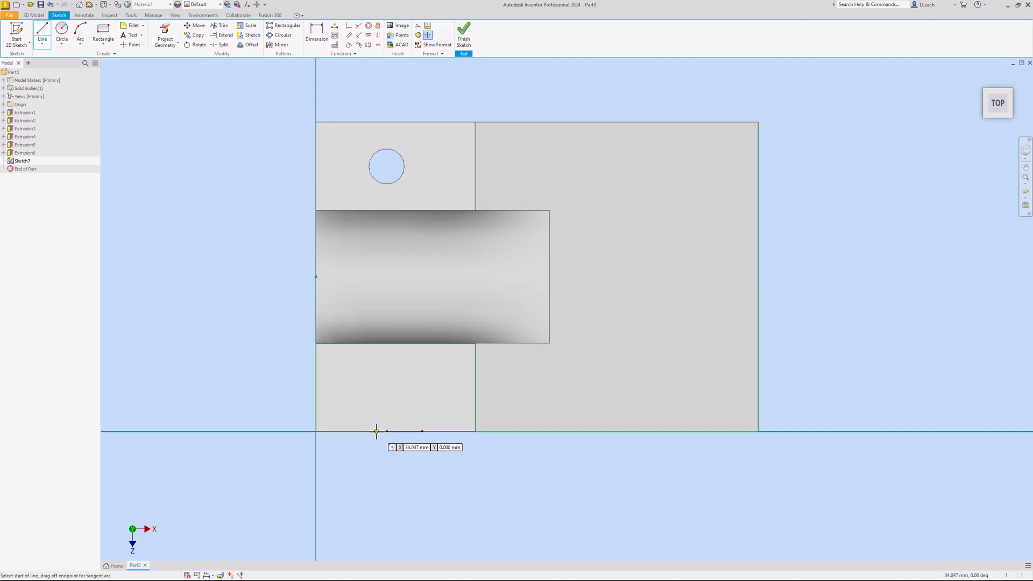
left_click(377, 432)
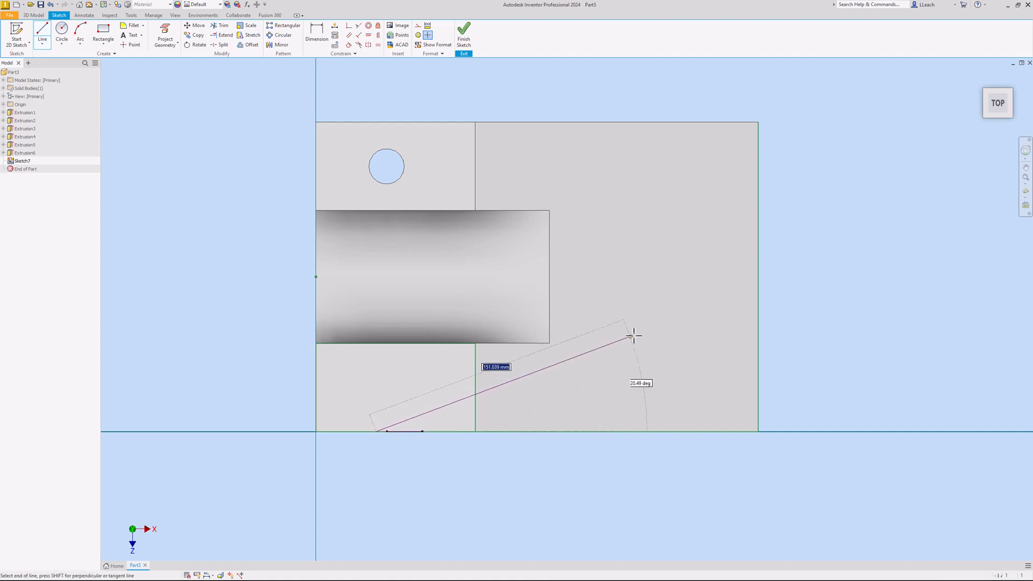
double_click(758, 311)
right_click(791, 264)
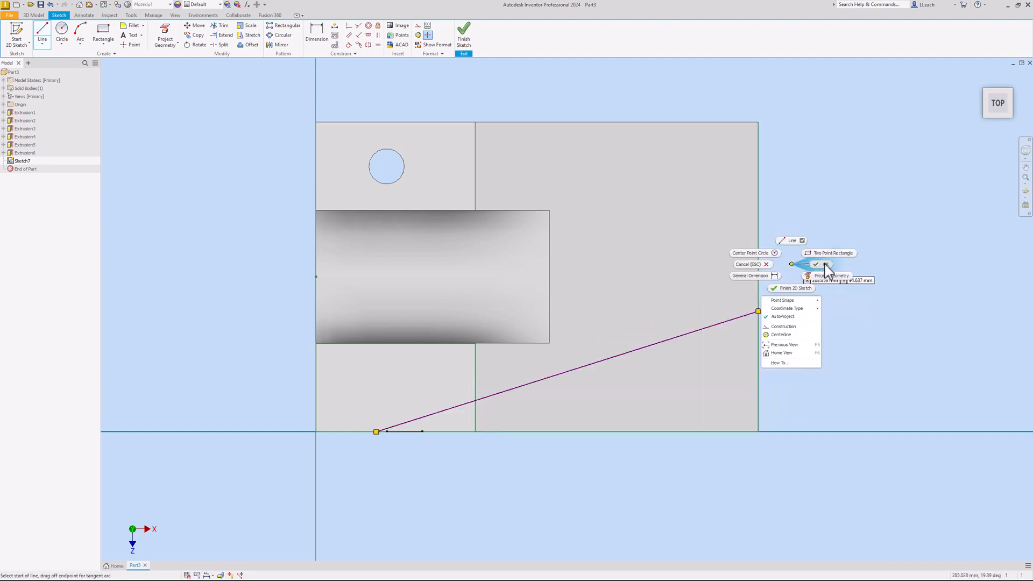
left_click(808, 261)
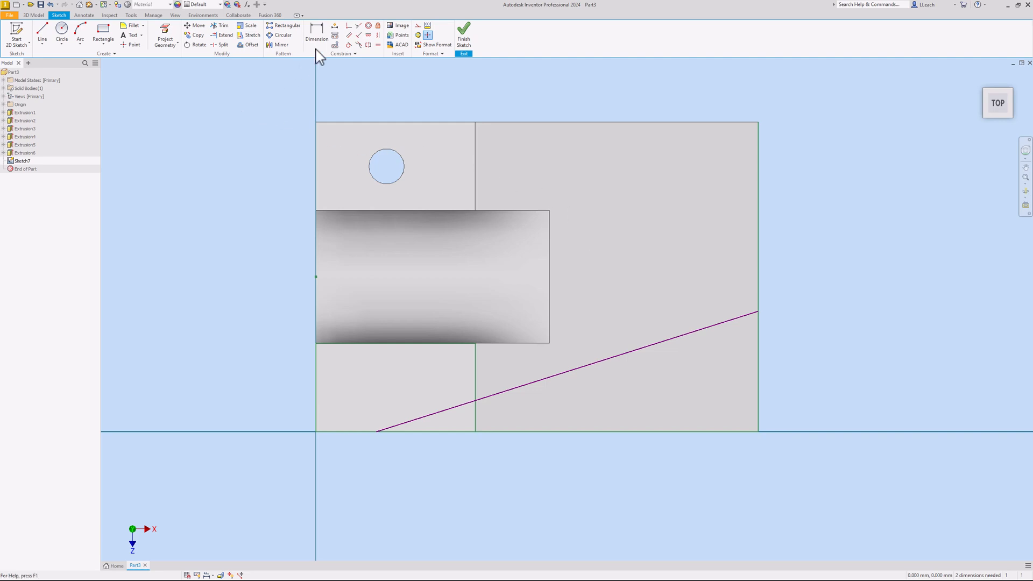
Dimension the slanted line: 75 mm from the left edge and 30° to the bottom edge
left_click(327, 42)
left_click(317, 421)
left_click(343, 462)
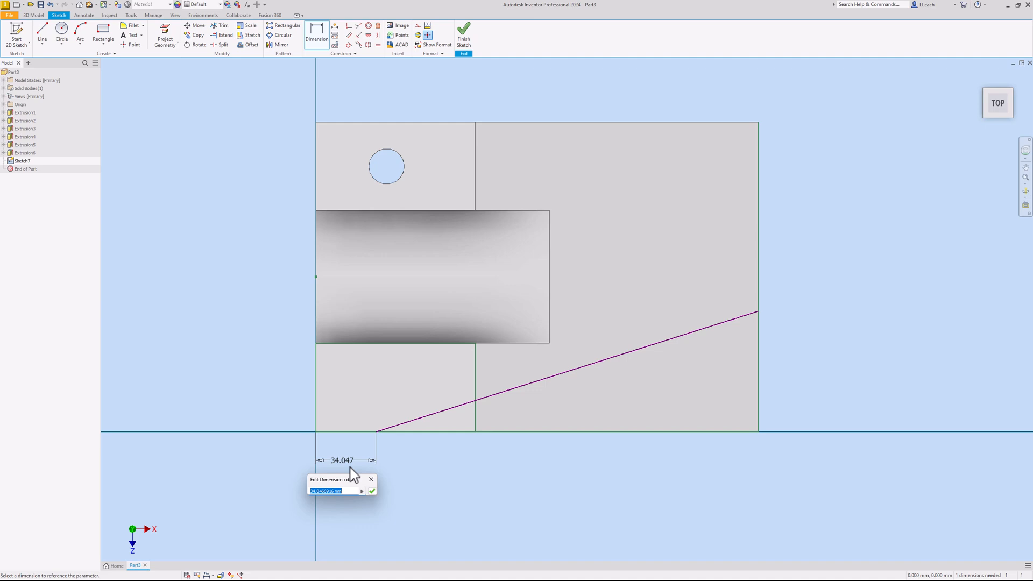
type("75")
key("Return")
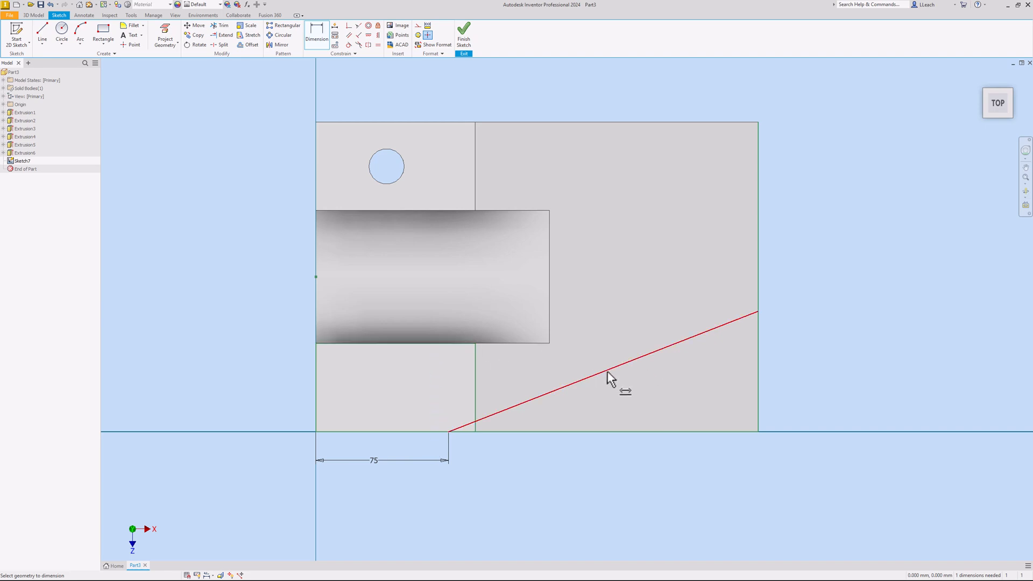
left_click(631, 431)
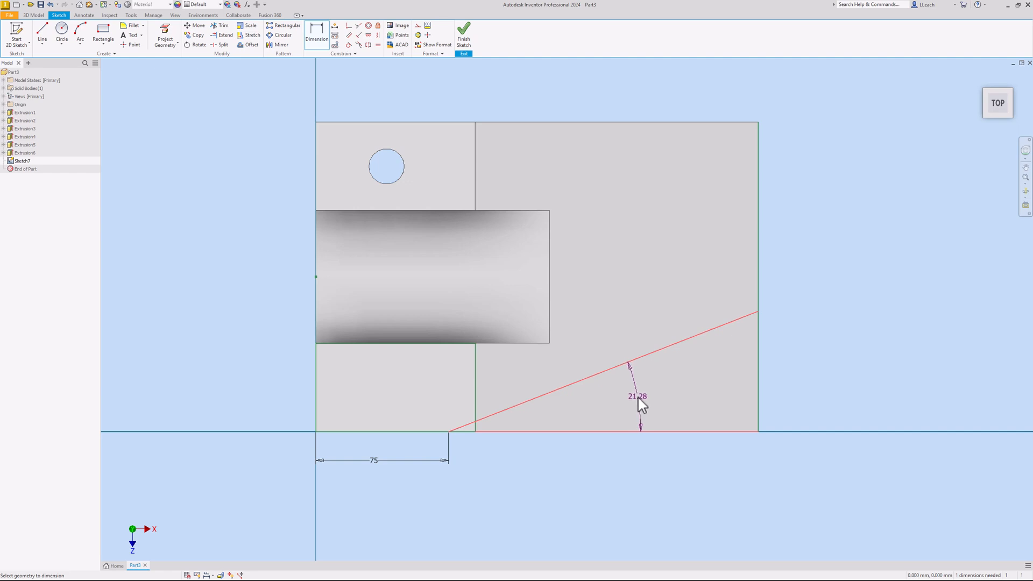
left_click(638, 400)
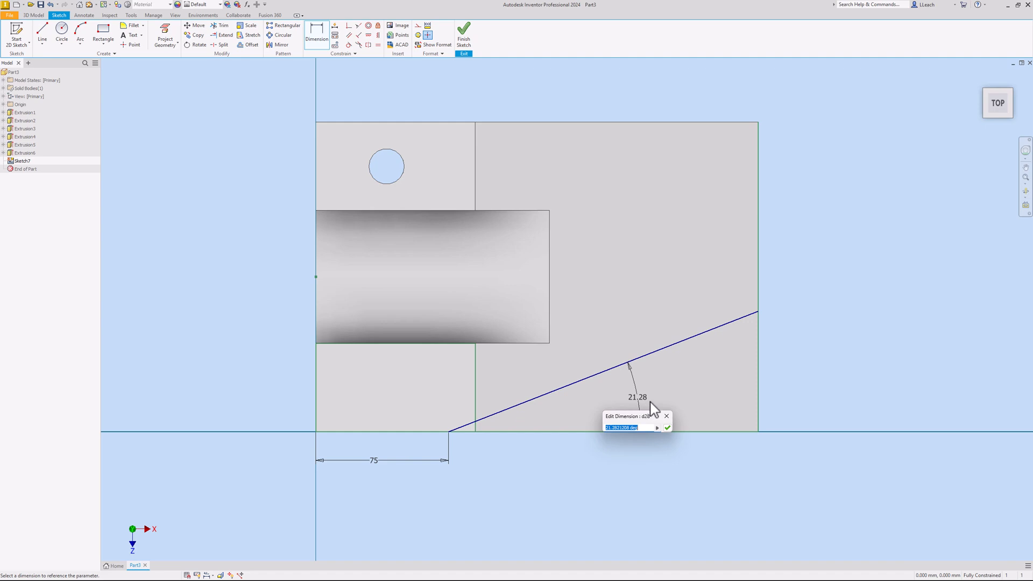
type("30")
key("Return")
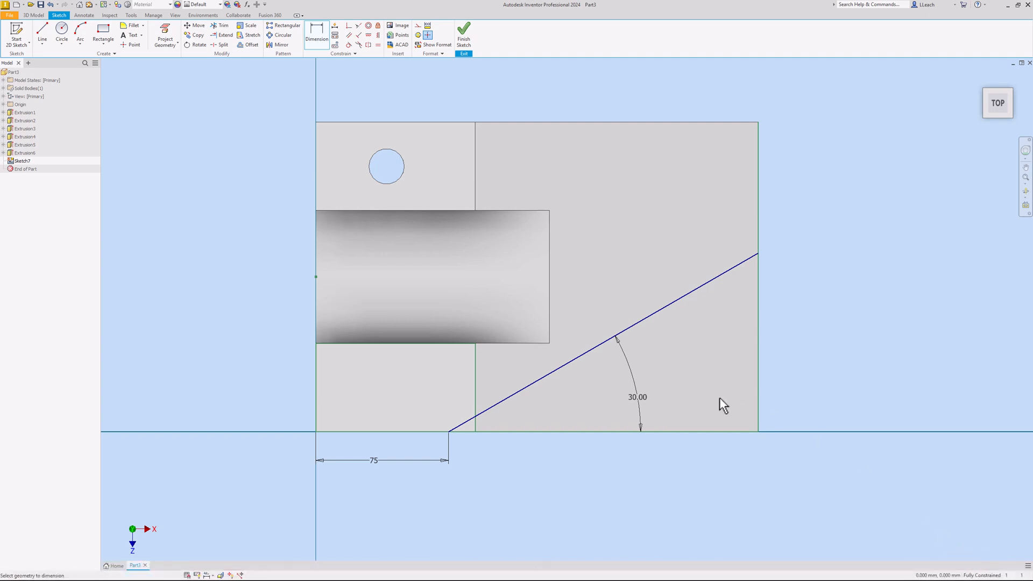
right_click(806, 316)
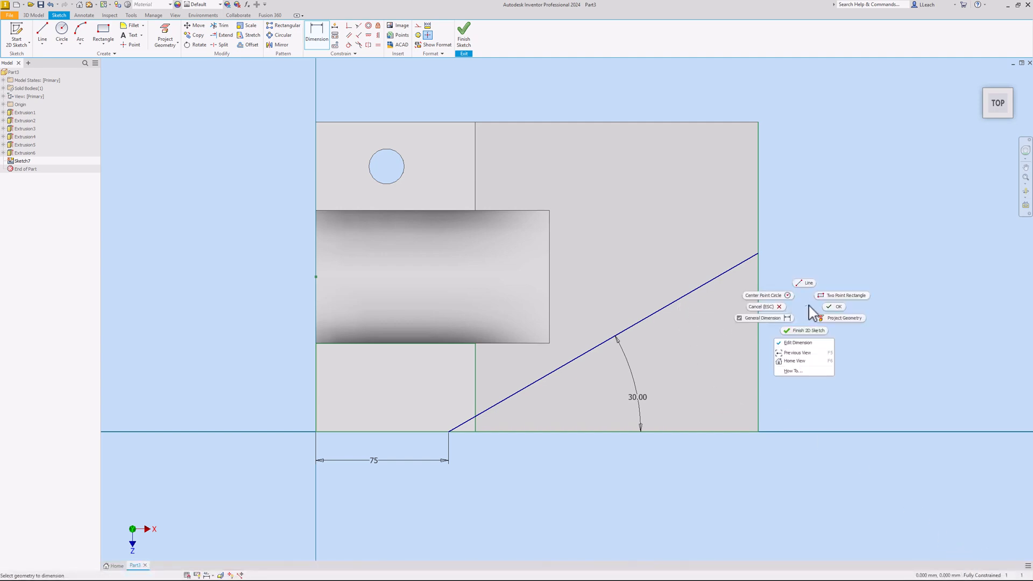
left_click(834, 300)
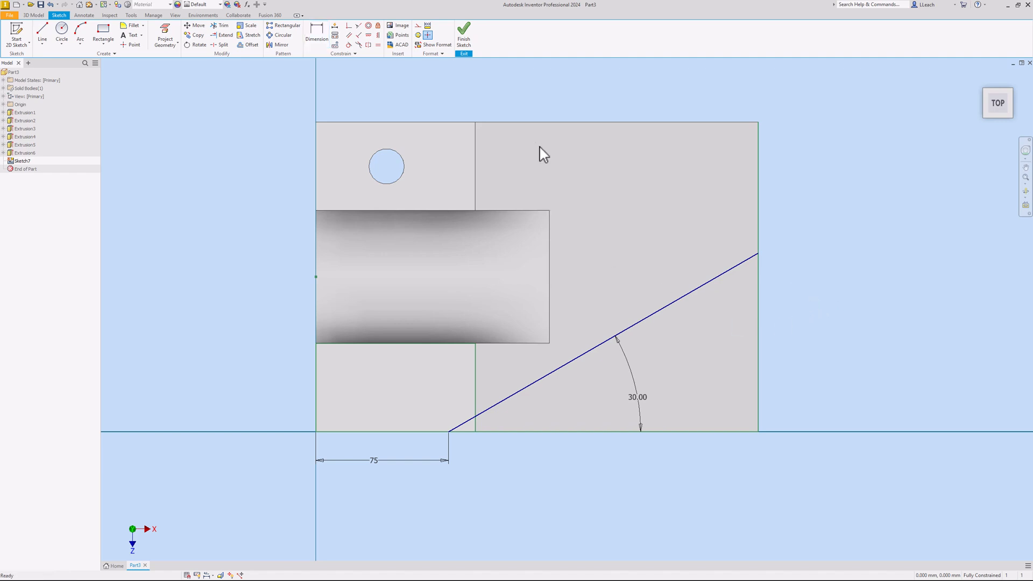
Extrude both regions beyond the 30° line as a Through All cut
left_click(465, 41)
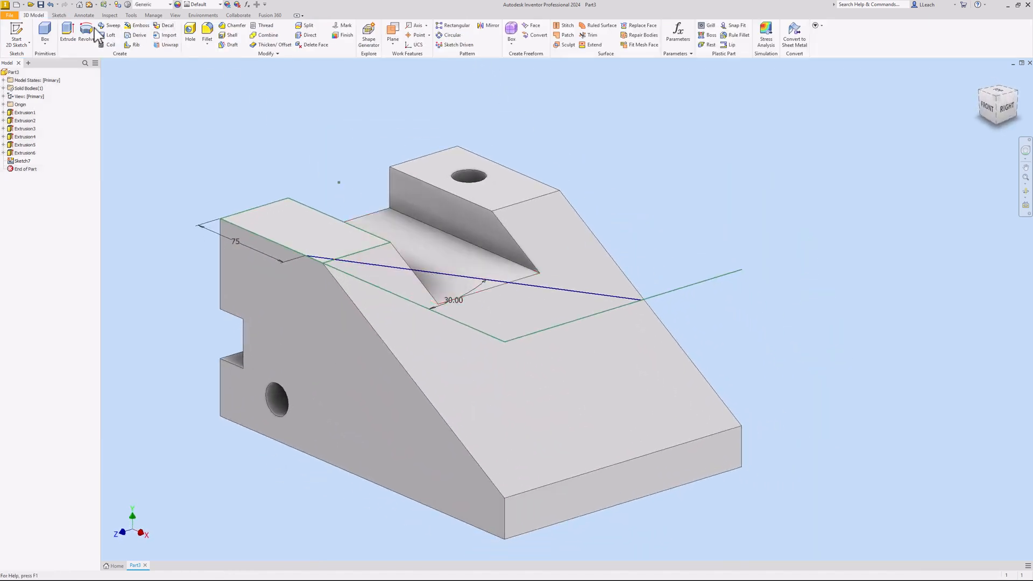
left_click(68, 33)
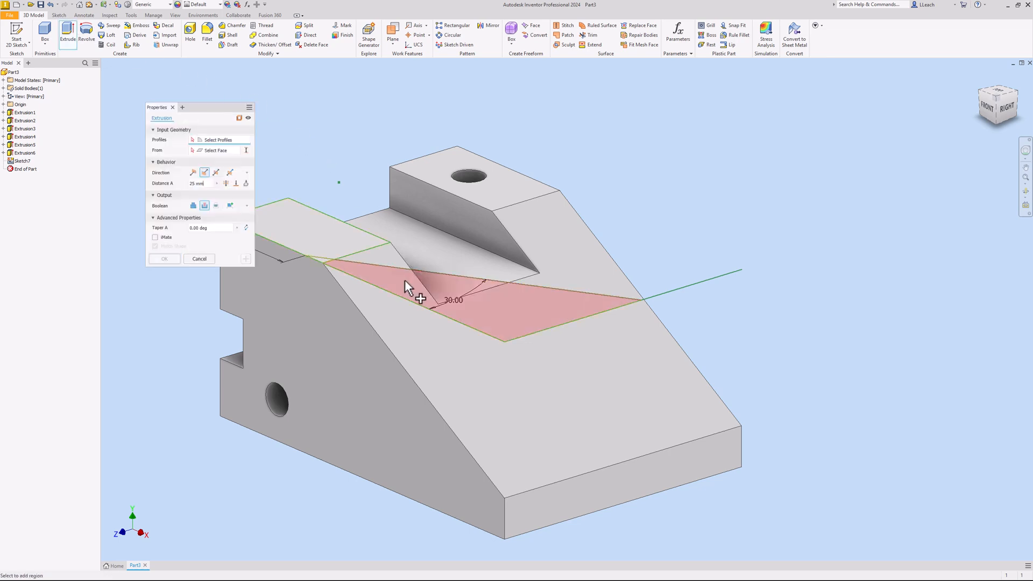
left_click(520, 304)
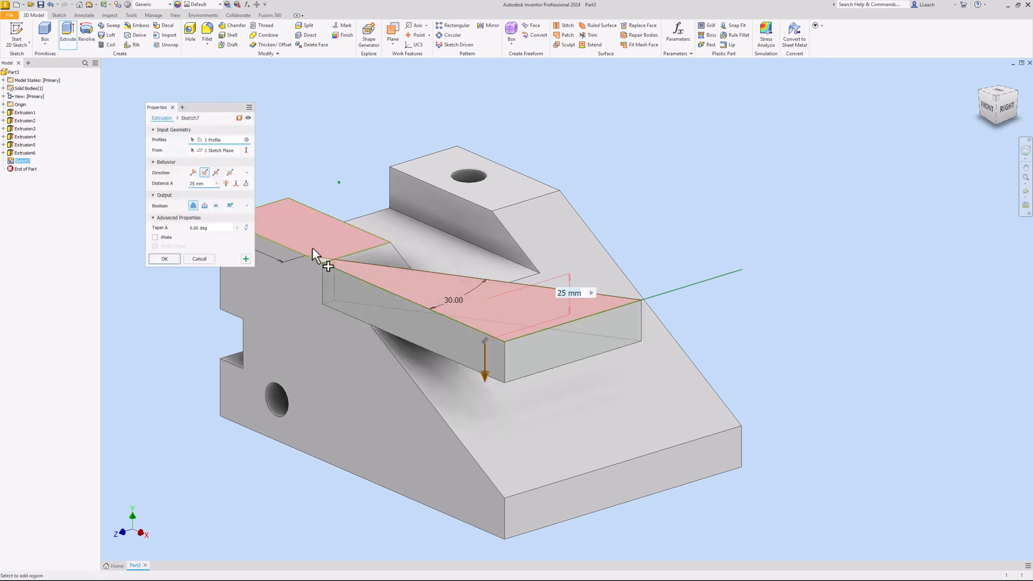
scroll(310, 247, "down", 2)
scroll(314, 249, "up", 5)
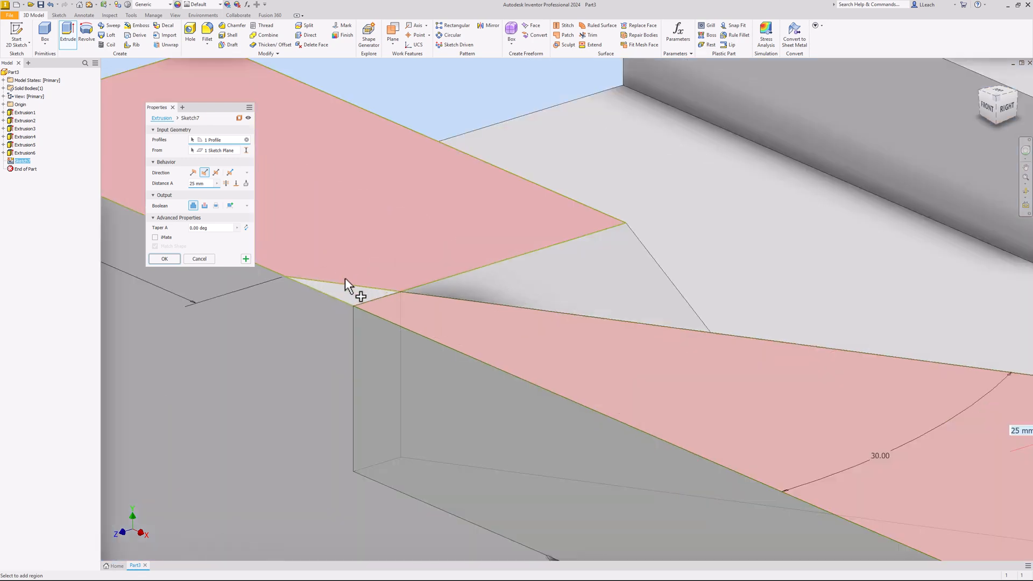
left_click(347, 292)
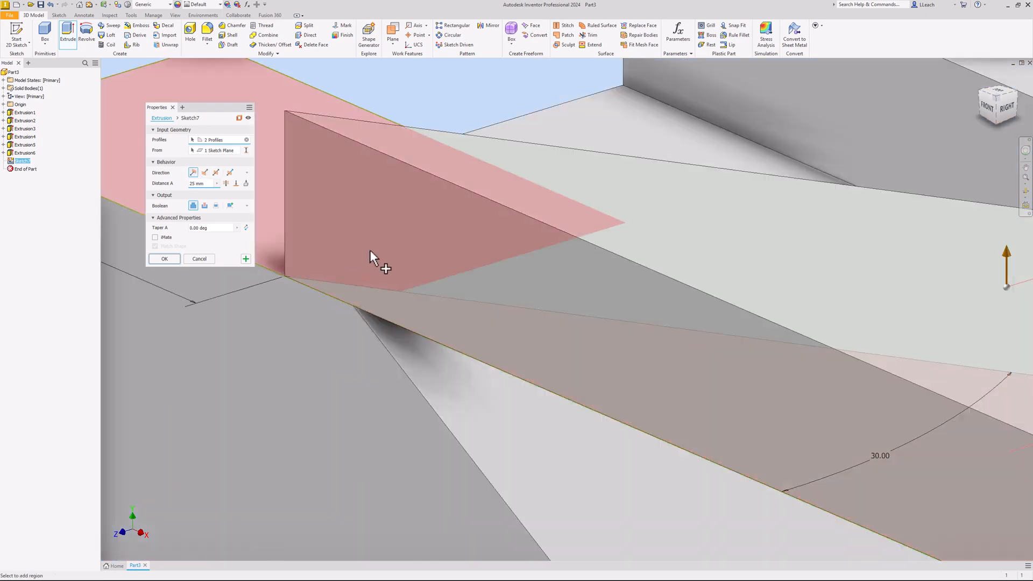
scroll(369, 250, "down", 5)
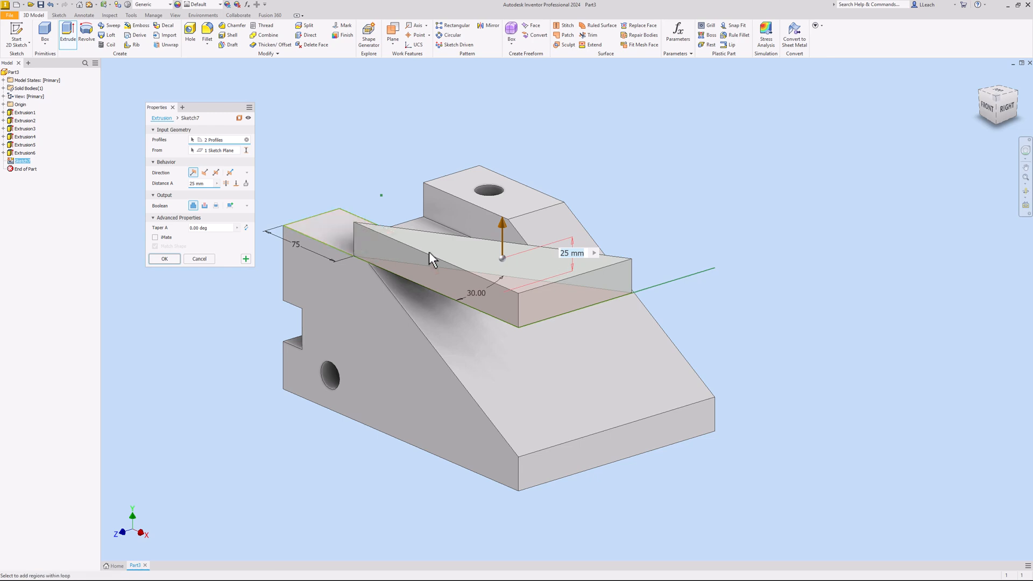
left_click(205, 205)
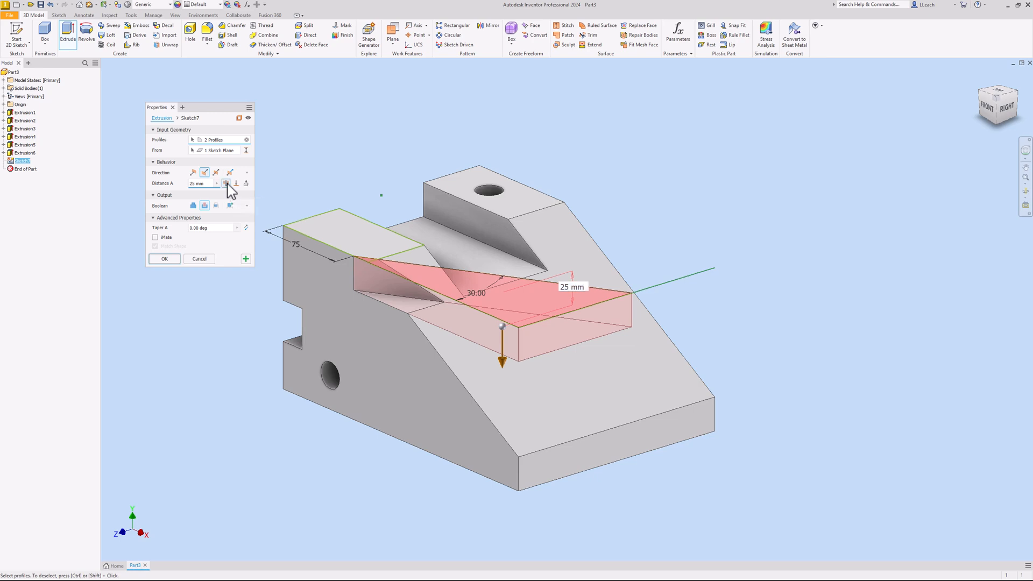
left_click(227, 183)
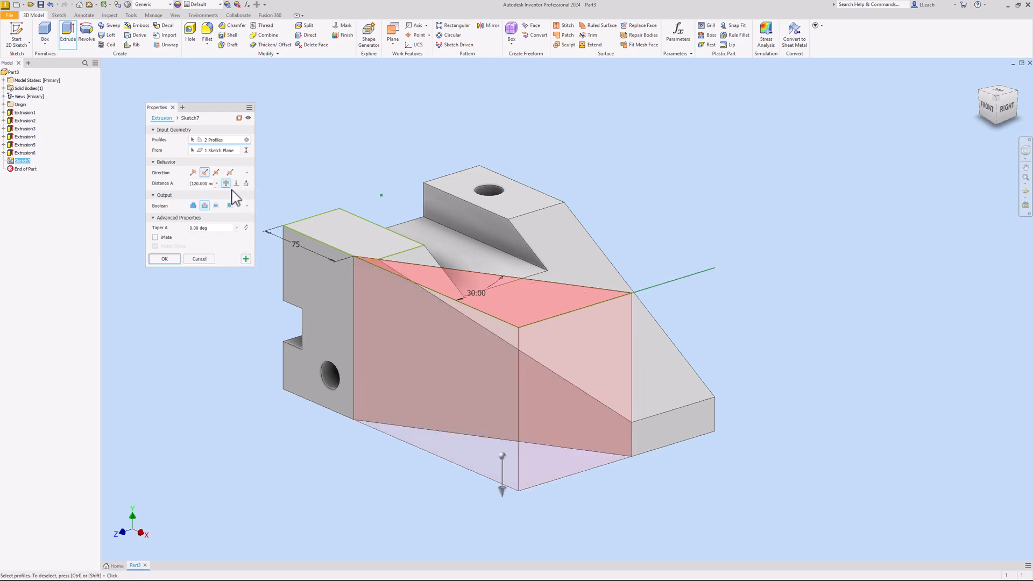
left_click(165, 260)
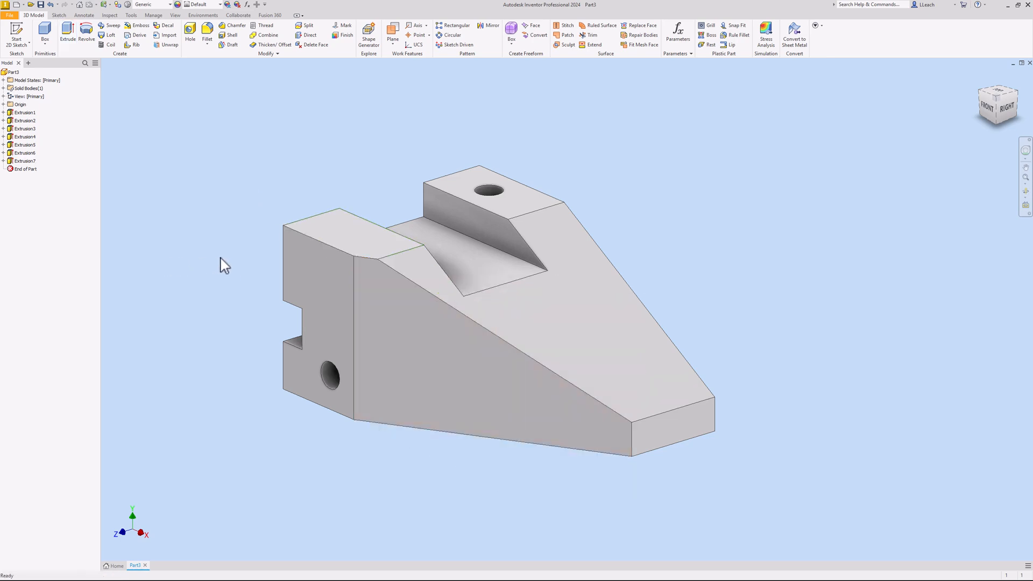
Reset to the home view and rename the part in the browser to ANGLE SLIDER
middle_click_drag(212, 233, 195, 238)
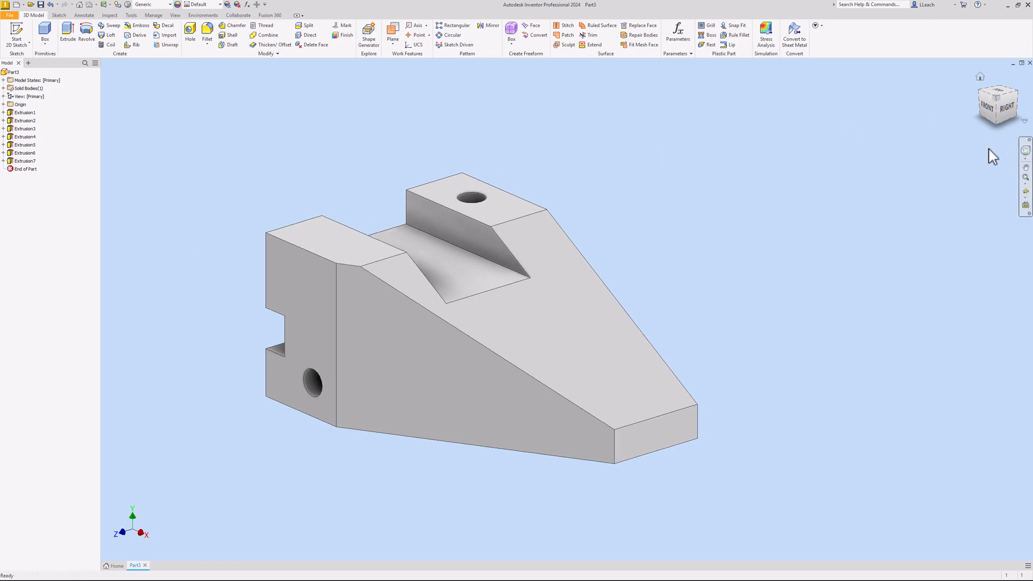
left_click(981, 78)
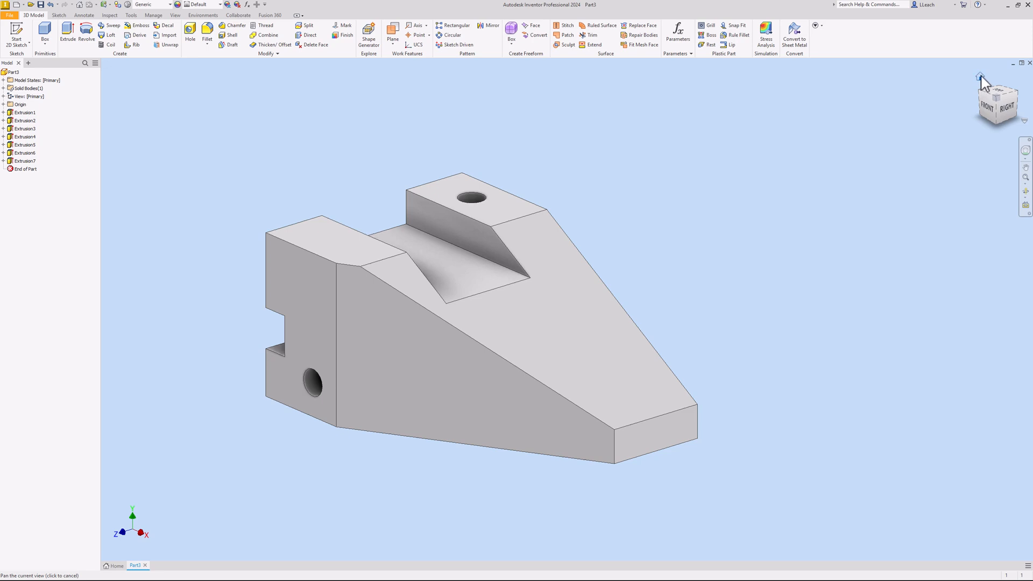
middle_click_drag(794, 223, 763, 236)
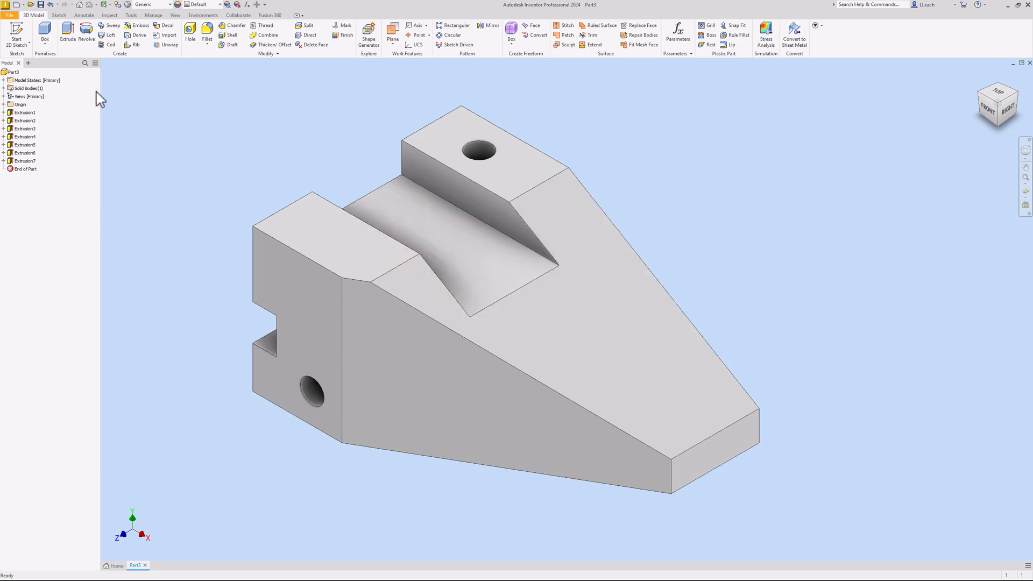
left_click(18, 74)
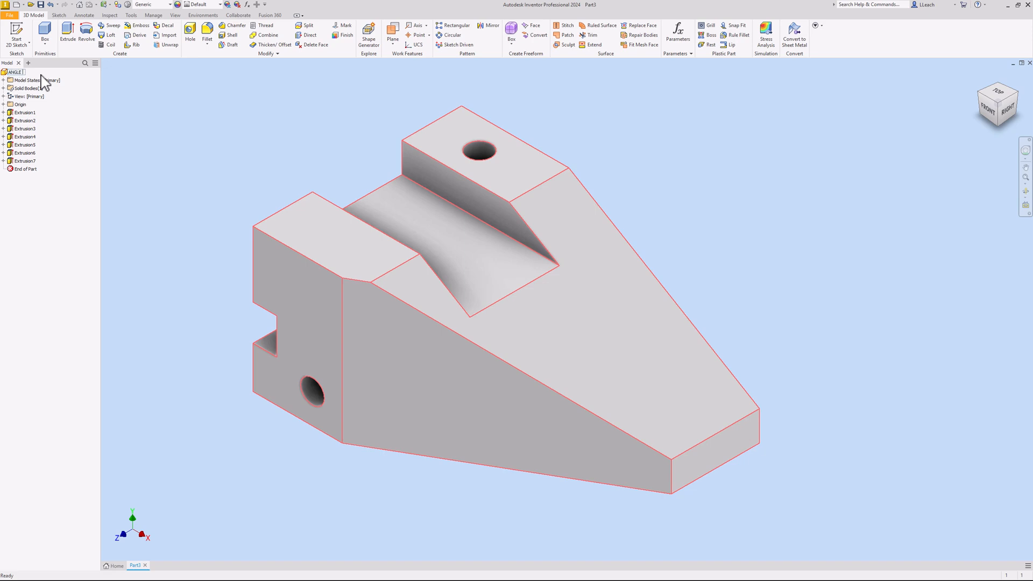
left_click(200, 130)
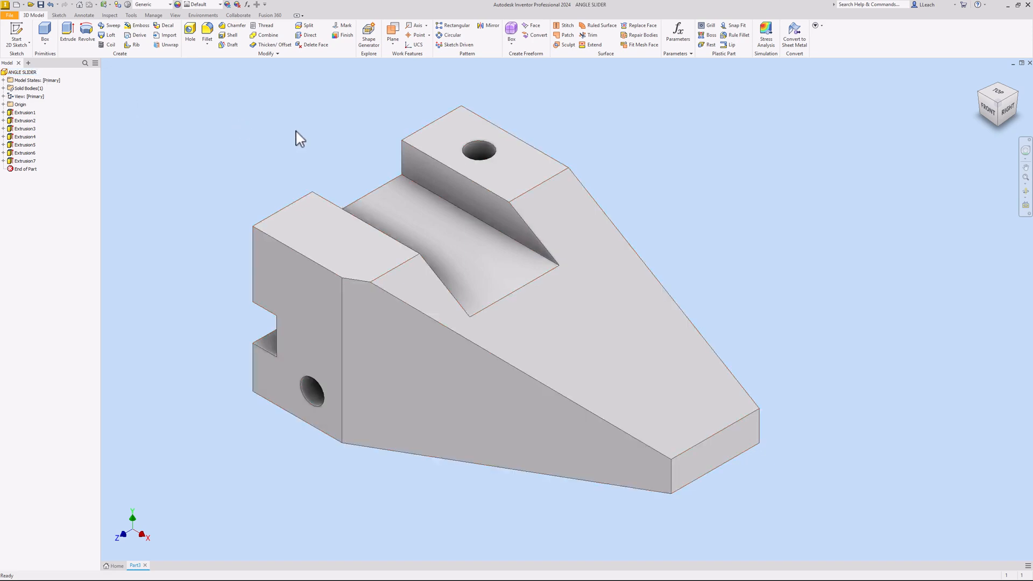
middle_click_drag(242, 151, 252, 150)
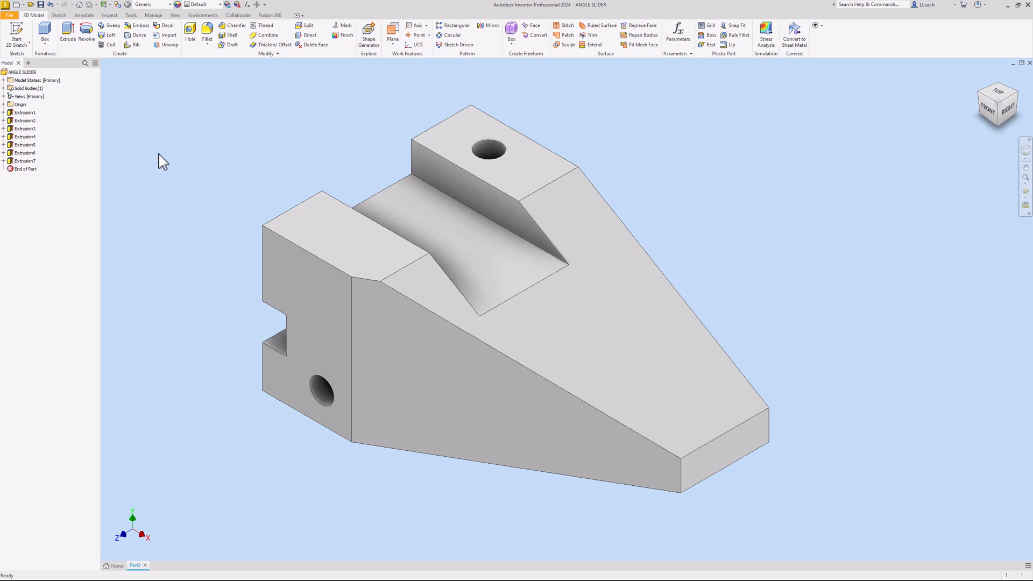